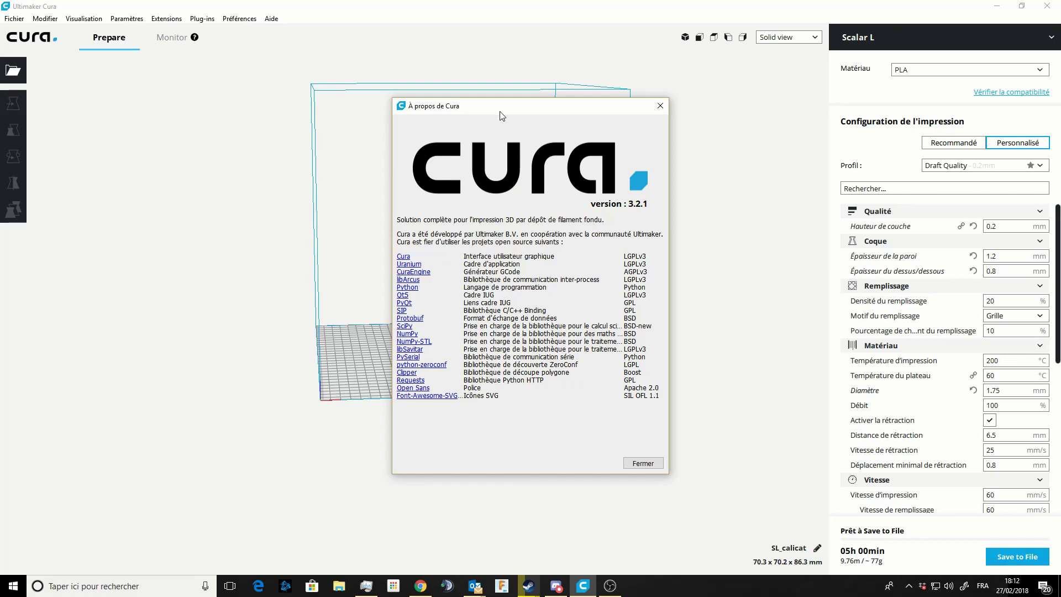
Step: Check the version number in the About window and close that window
{"action": "left_click_drag", "start_coordinate": [504, 111], "coordinate": [423, 98]}
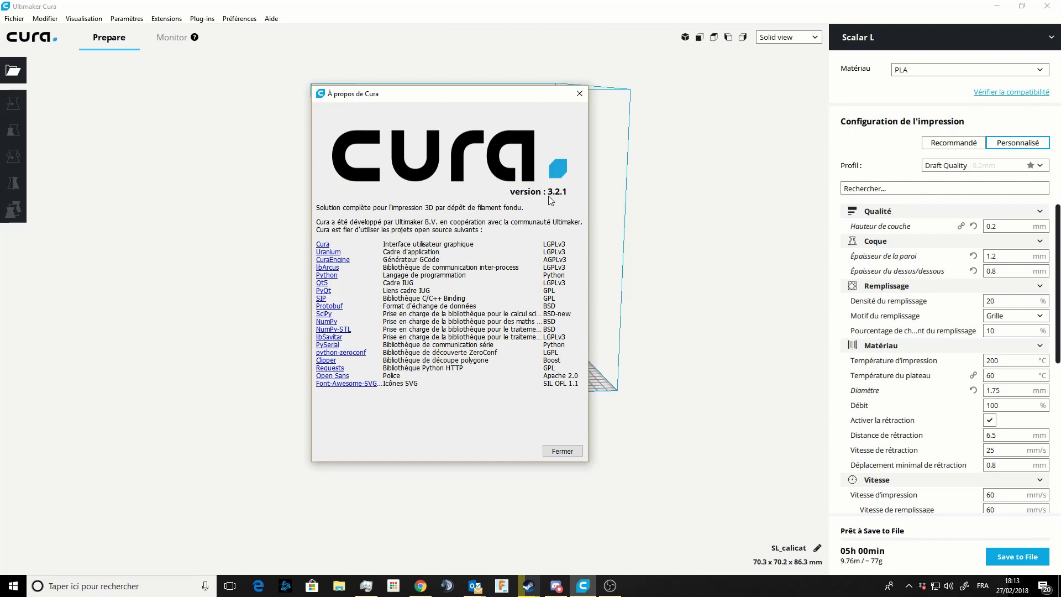
{"action": "left_click", "coordinate": [579, 94]}
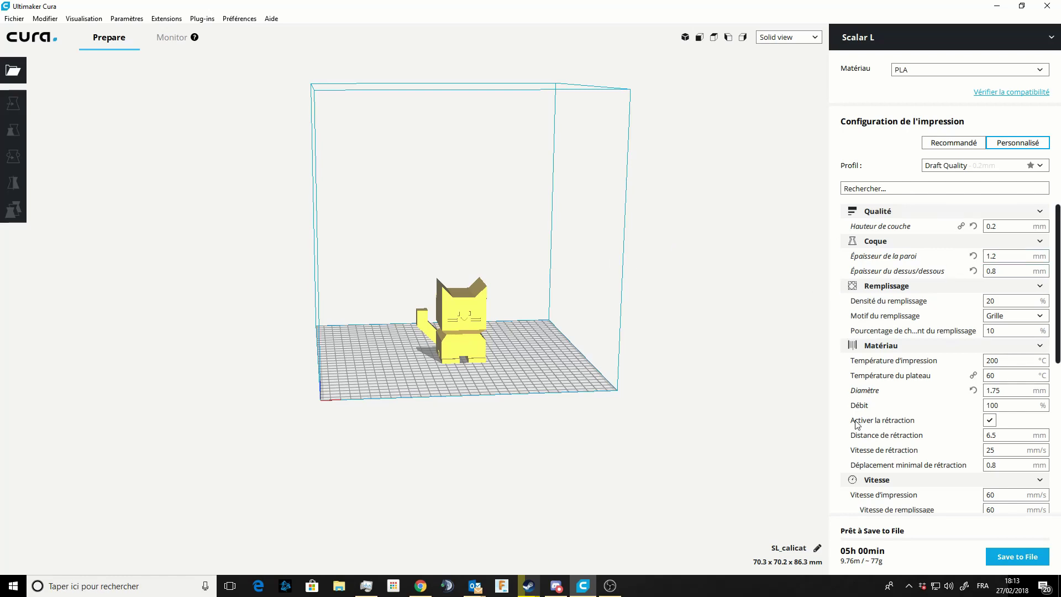
Step: Look through the custom print settings, from quality and shell down to supports, plate adhesion and special modes
{"action": "scroll", "coordinate": [960, 330], "scroll_direction": "down", "scroll_amount": 5}
{"action": "scroll", "coordinate": [960, 330], "scroll_direction": "up", "scroll_amount": 5}
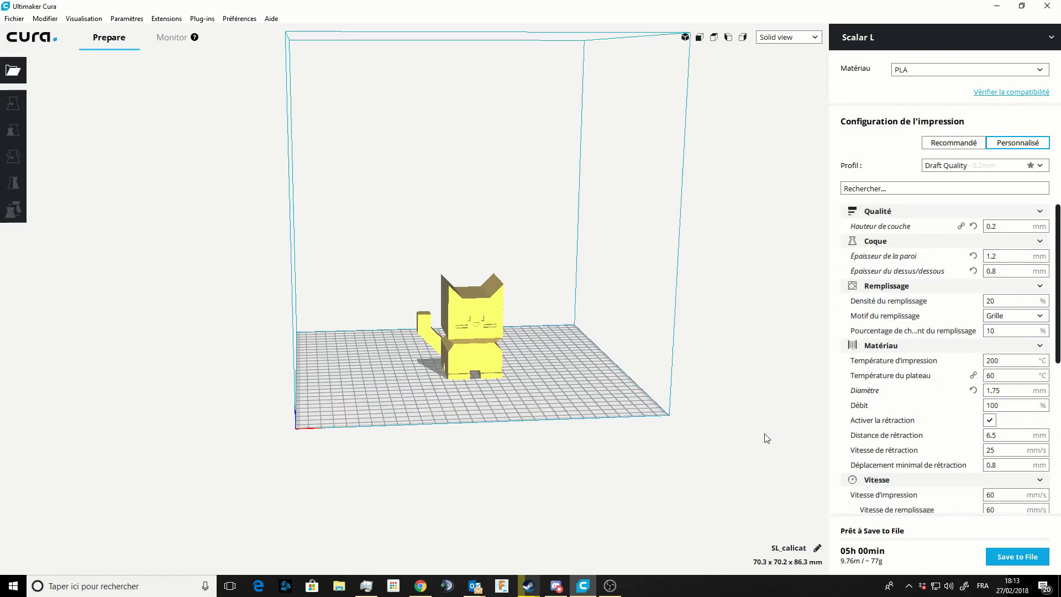
{"action": "scroll", "coordinate": [519, 373], "scroll_direction": "up", "scroll_amount": 3}
{"action": "right_click_drag", "start_coordinate": [518, 369], "coordinate": [640, 338]}
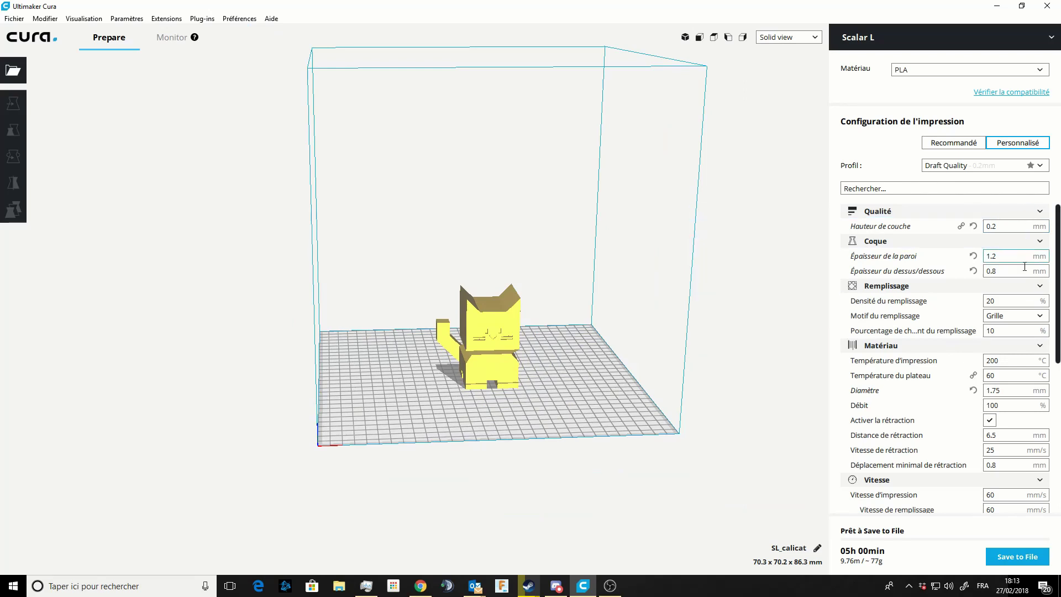
{"action": "mouse_move", "coordinate": [856, 274]}
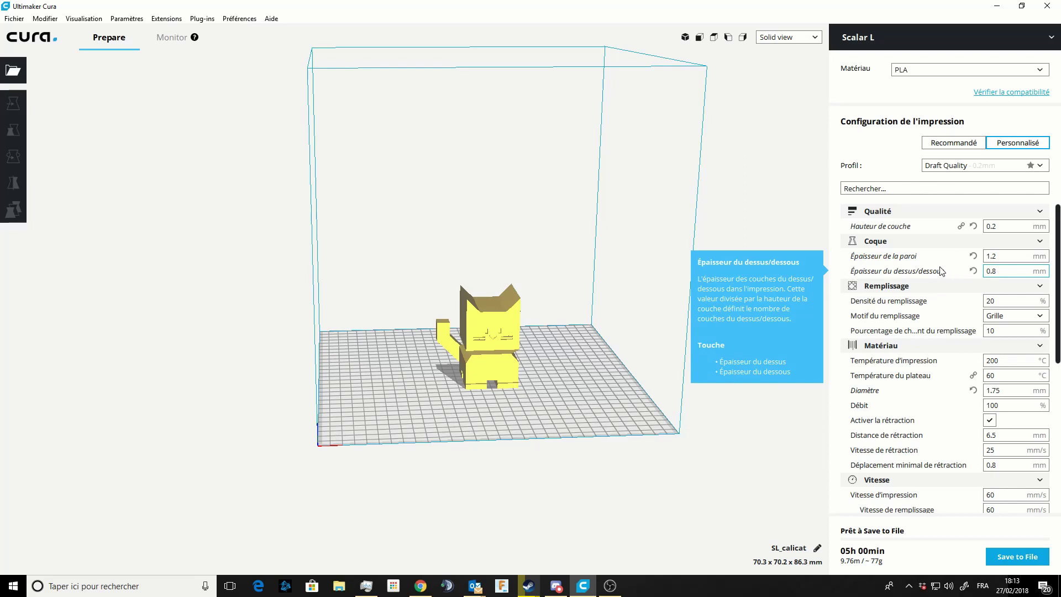
{"action": "scroll", "coordinate": [925, 389], "scroll_direction": "down", "scroll_amount": 8}
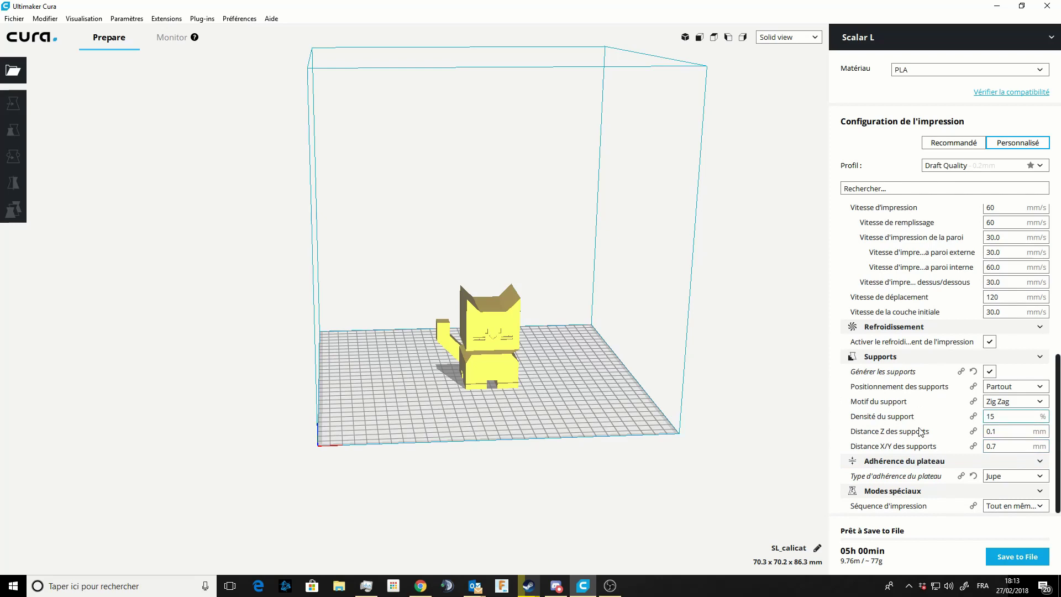
{"action": "scroll", "coordinate": [895, 437], "scroll_direction": "up", "scroll_amount": 5}
{"action": "scroll", "coordinate": [895, 437], "scroll_direction": "up", "scroll_amount": 1}
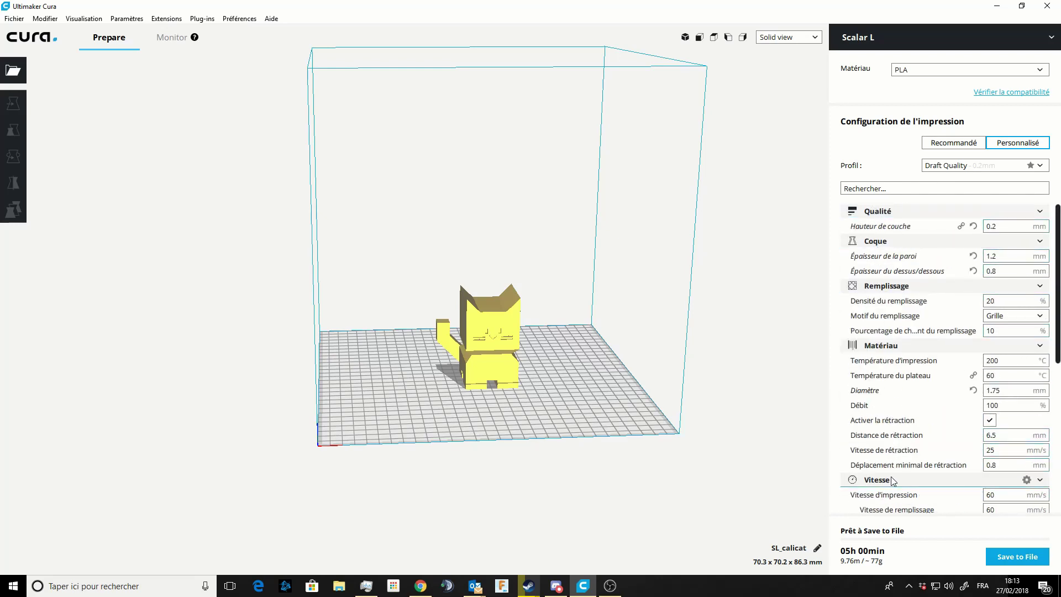
{"action": "scroll", "coordinate": [894, 464], "scroll_direction": "down", "scroll_amount": 6}
{"action": "scroll", "coordinate": [893, 463], "scroll_direction": "up", "scroll_amount": 6}
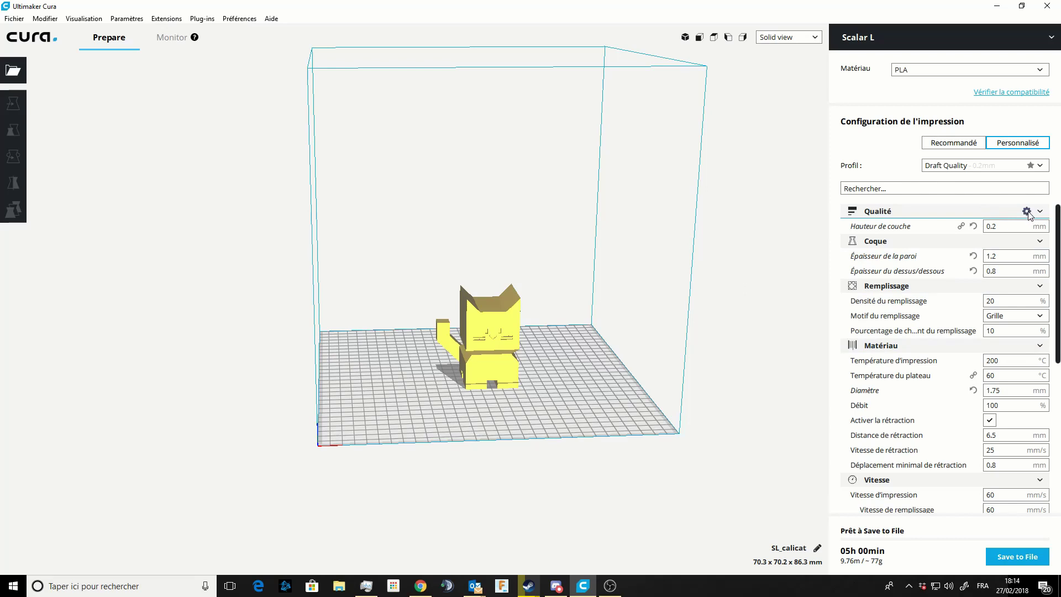
Step: Browse the setting visibility preferences from the quality category to infill, and close the preferences
{"action": "left_click", "coordinate": [1027, 212]}
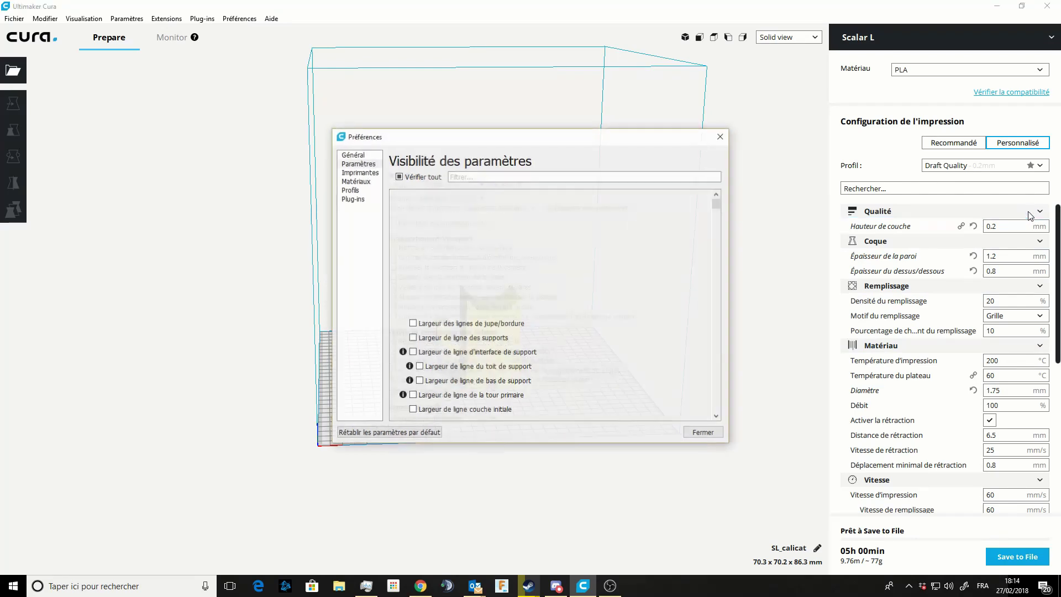
{"action": "mouse_move", "coordinate": [716, 206]}
{"action": "left_mouse_down"}
{"action": "mouse_move", "coordinate": [710, 263]}
{"action": "mouse_move", "coordinate": [715, 204]}
{"action": "left_mouse_up"}
{"action": "scroll", "coordinate": [425, 391], "scroll_direction": "down", "scroll_amount": 15}
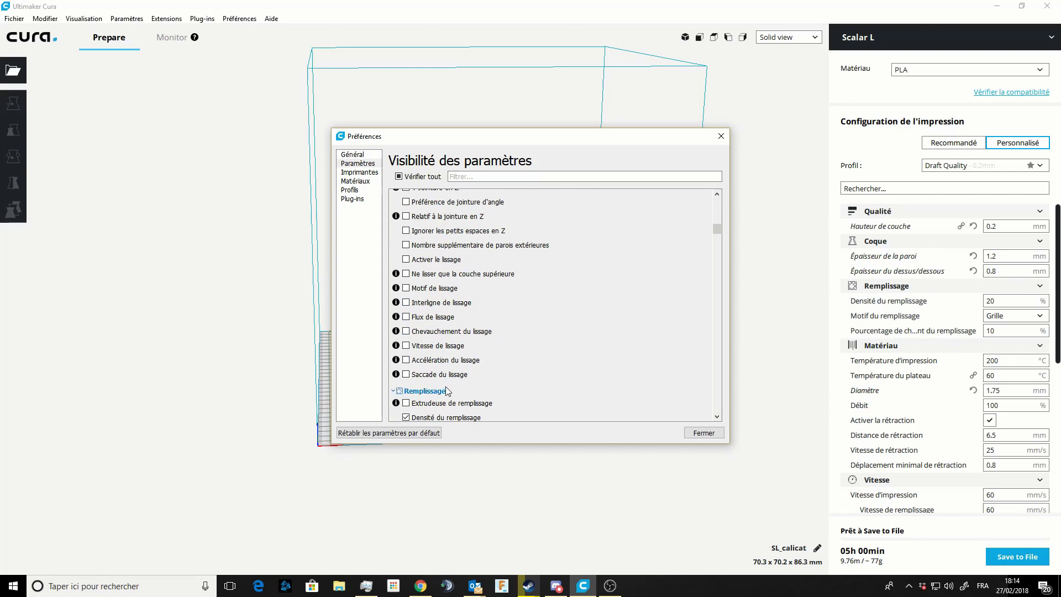
{"action": "scroll", "coordinate": [719, 244], "scroll_direction": "down", "scroll_amount": 3}
{"action": "left_click_drag", "start_coordinate": [717, 240], "coordinate": [717, 204]}
{"action": "left_click", "coordinate": [716, 139]}
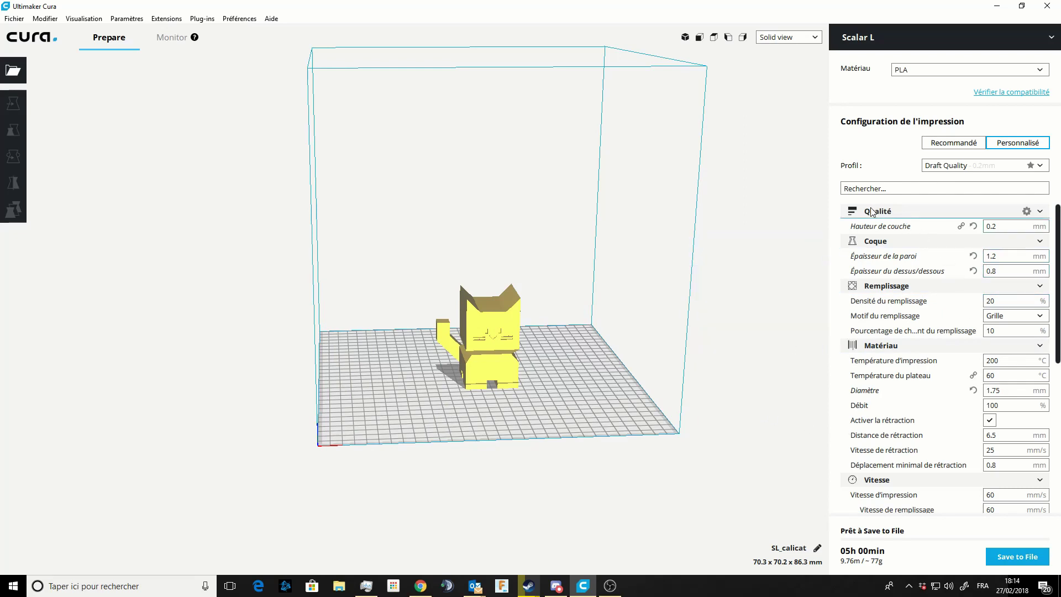
Step: Examine the layer height setting (Hauteur de couche), its description and its current value
{"action": "mouse_move", "coordinate": [926, 231]}
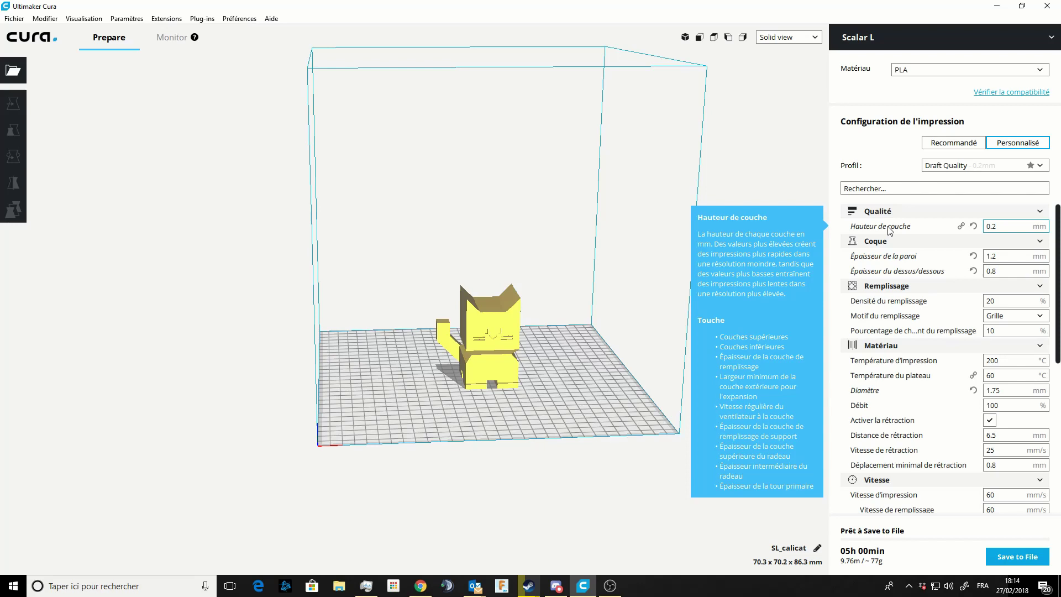
{"action": "left_click", "coordinate": [1001, 226]}
{"action": "left_click_drag", "start_coordinate": [1001, 226], "coordinate": [976, 230]}
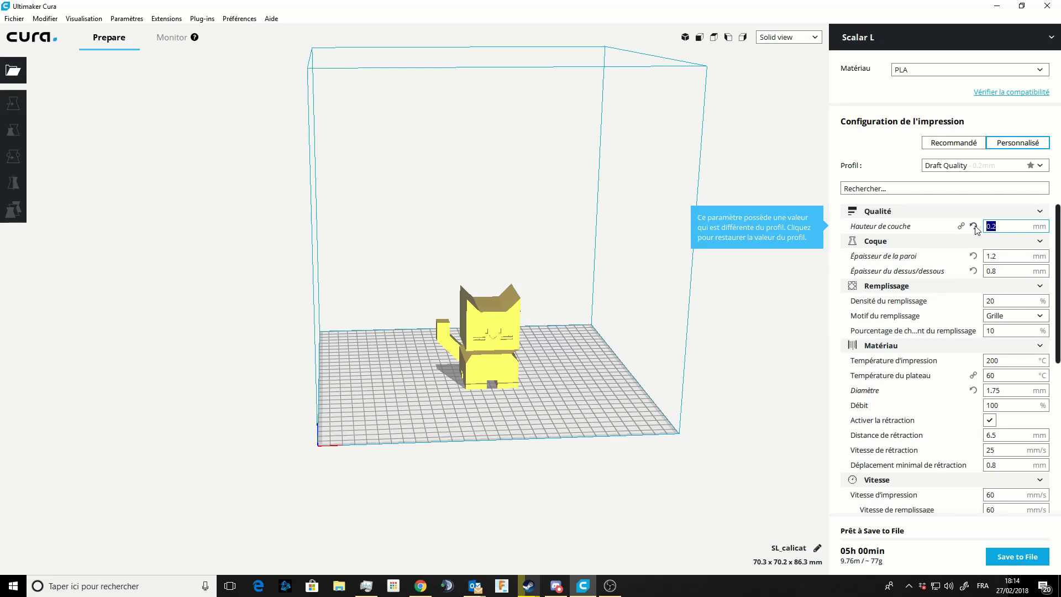
{"action": "left_click", "coordinate": [1007, 226]}
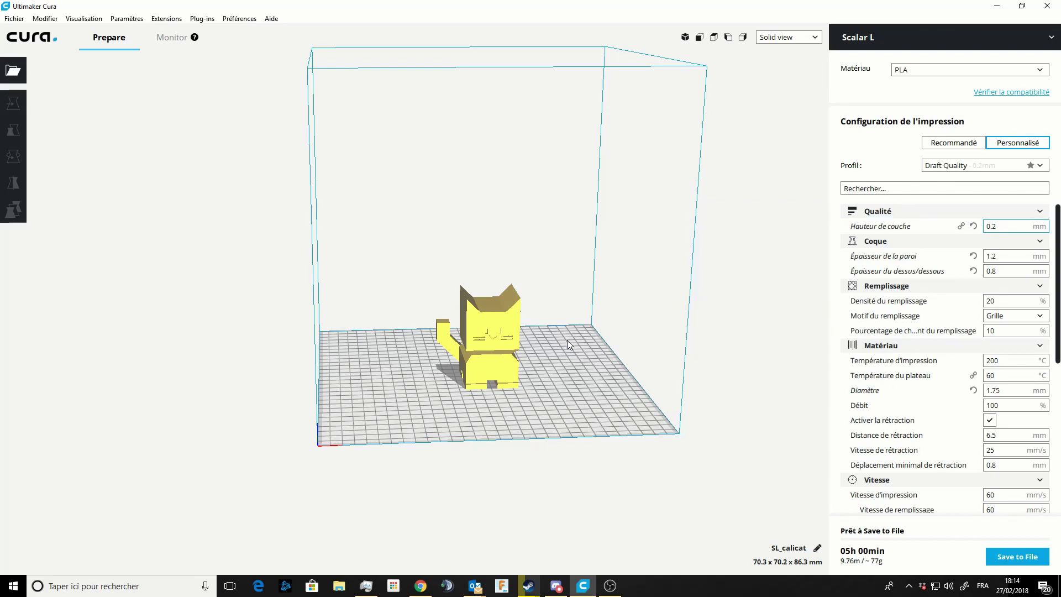
{"action": "double_click", "coordinate": [994, 226]}
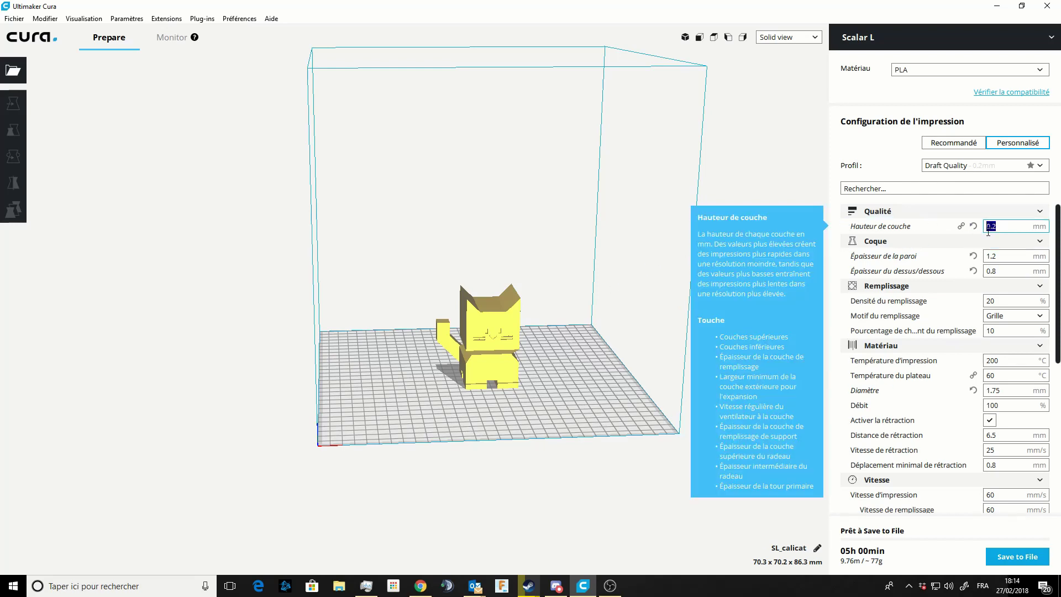
{"action": "left_click", "coordinate": [675, 264]}
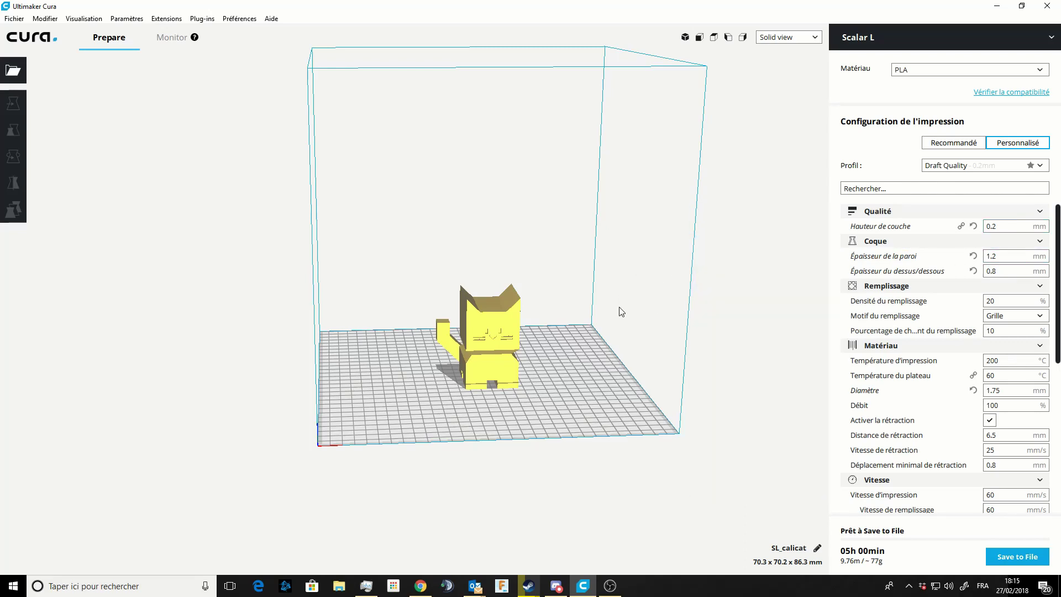
{"action": "middle_click_drag", "start_coordinate": [563, 337], "coordinate": [612, 321]}
{"action": "right_click_drag", "start_coordinate": [612, 320], "coordinate": [608, 352]}
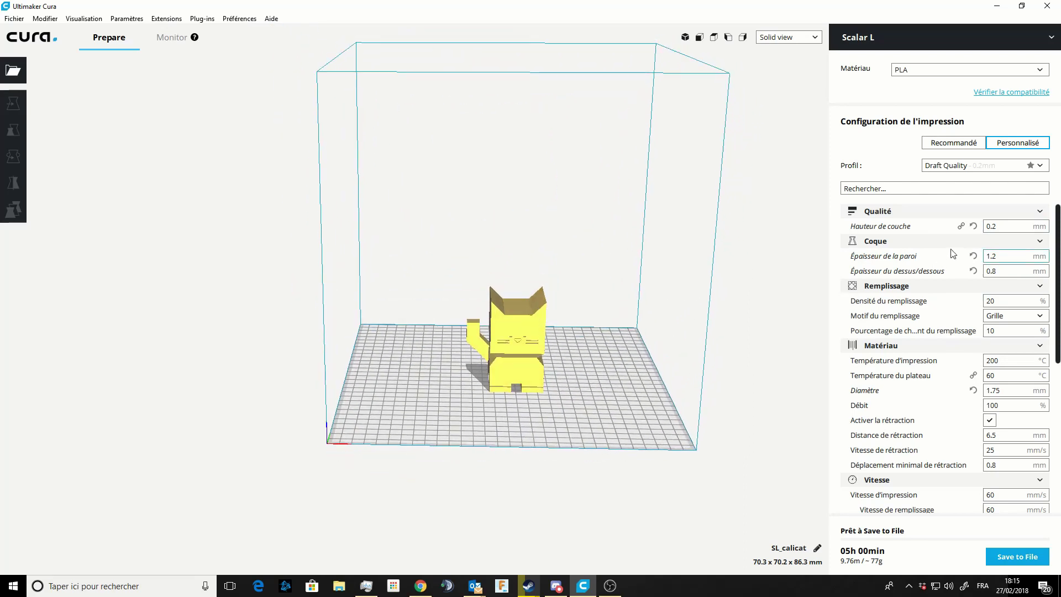
{"action": "left_click", "coordinate": [1000, 226]}
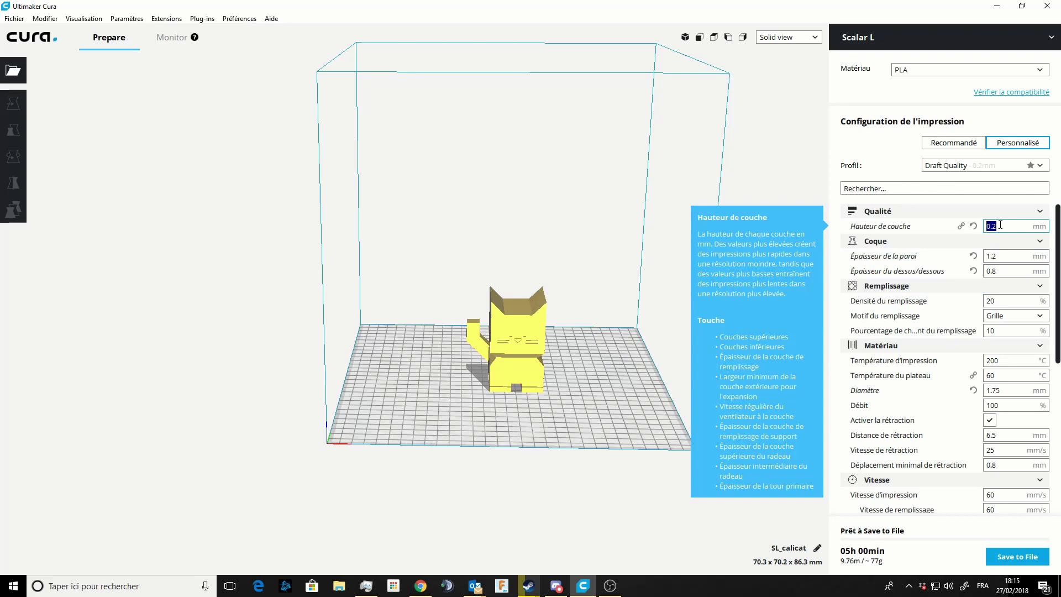
{"action": "left_click", "coordinate": [1042, 492]}
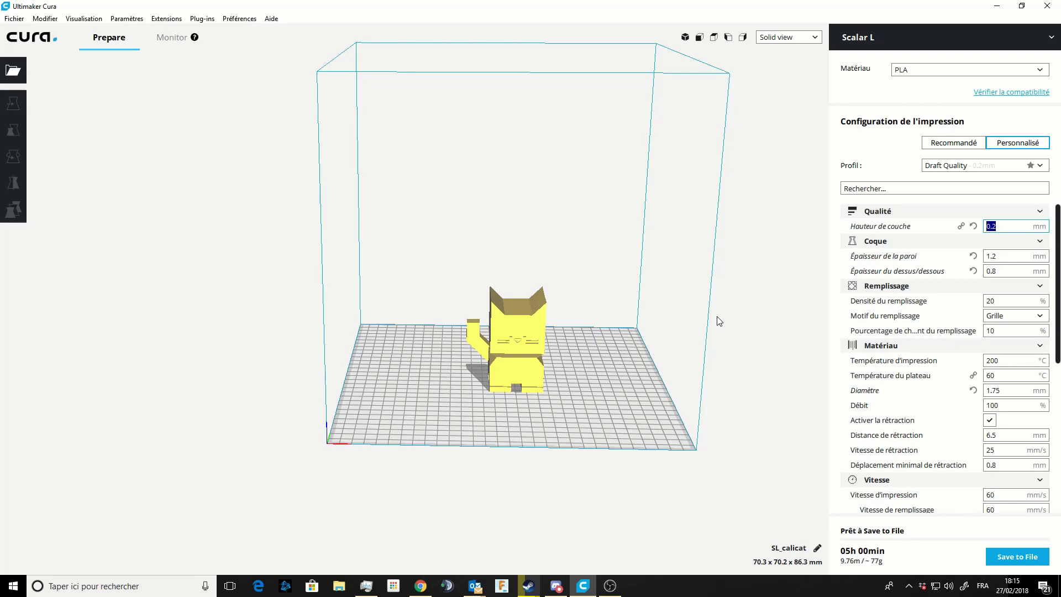
Step: Try a layer height of 0.3 mm and restore it to 0.2 mm
{"action": "left_click", "coordinate": [986, 228]}
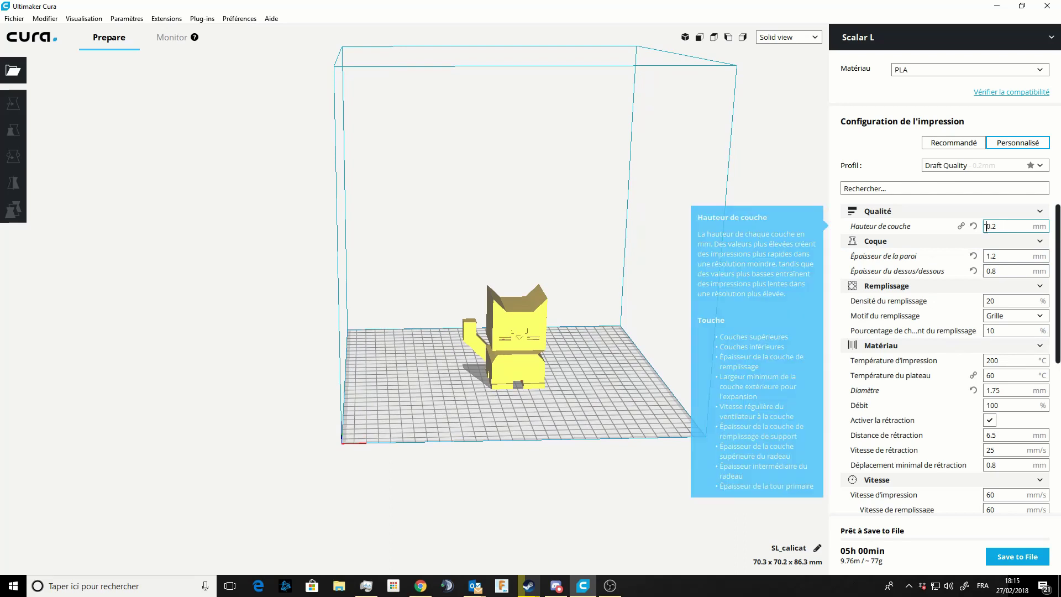
{"action": "left_click_drag", "start_coordinate": [986, 228], "coordinate": [1006, 225]}
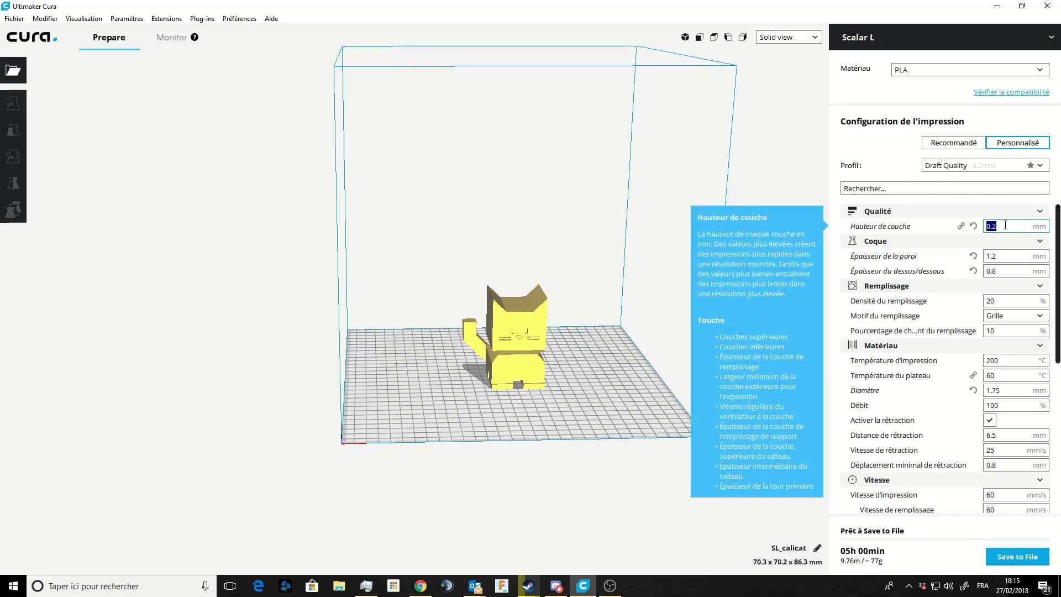
{"action": "left_click", "coordinate": [1005, 225]}
{"action": "key", "text": "shift+Left"}
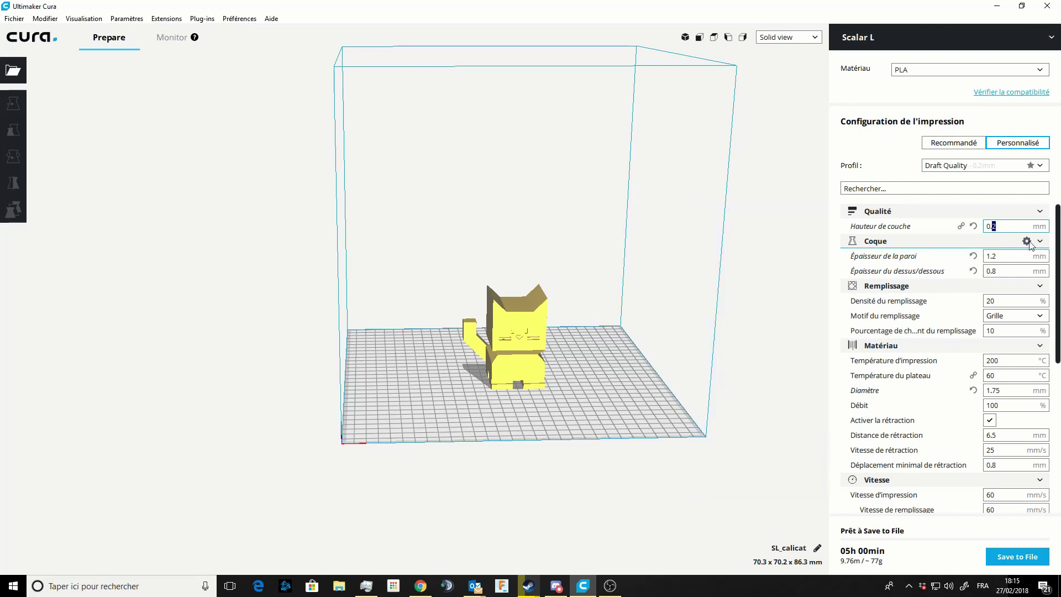
{"action": "type", "text": "3"}
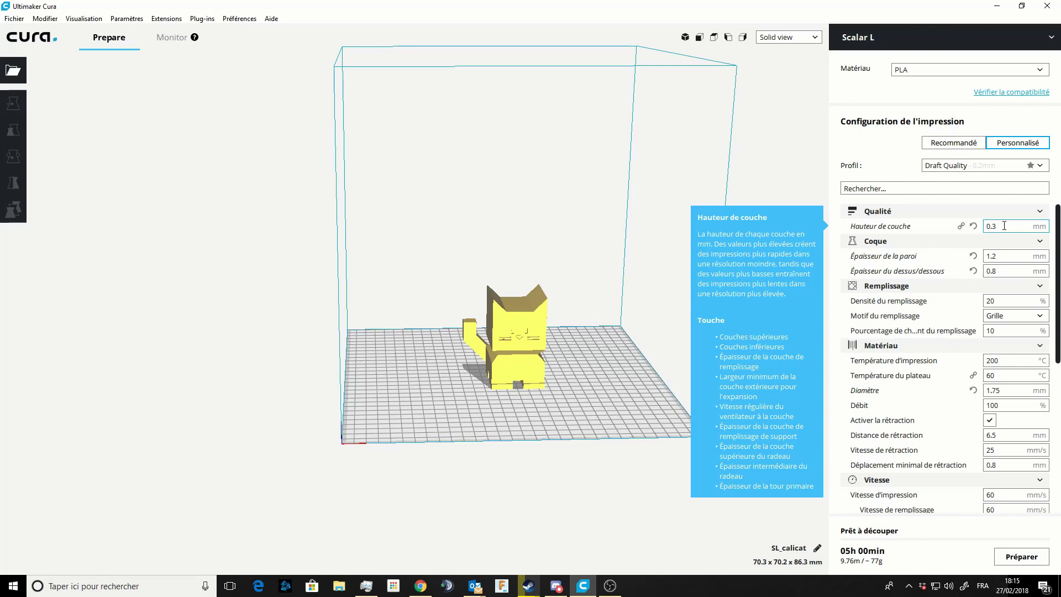
{"action": "key", "text": "shift+Left"}
{"action": "type", "text": "2"}
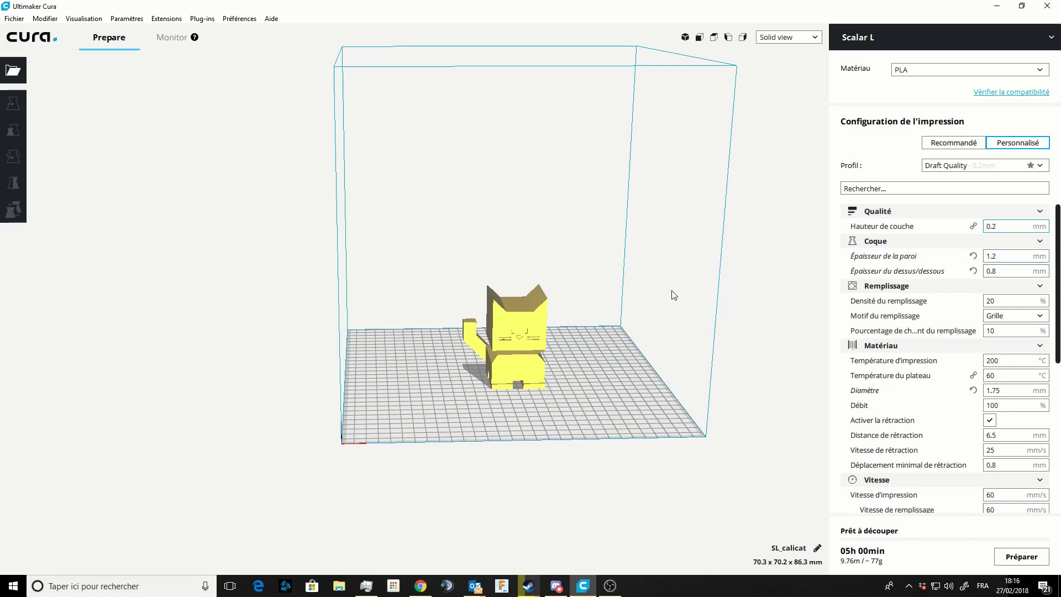
Step: Switch the cat model's display to Layer view and slice the model
{"action": "mouse_move", "coordinate": [911, 259]}
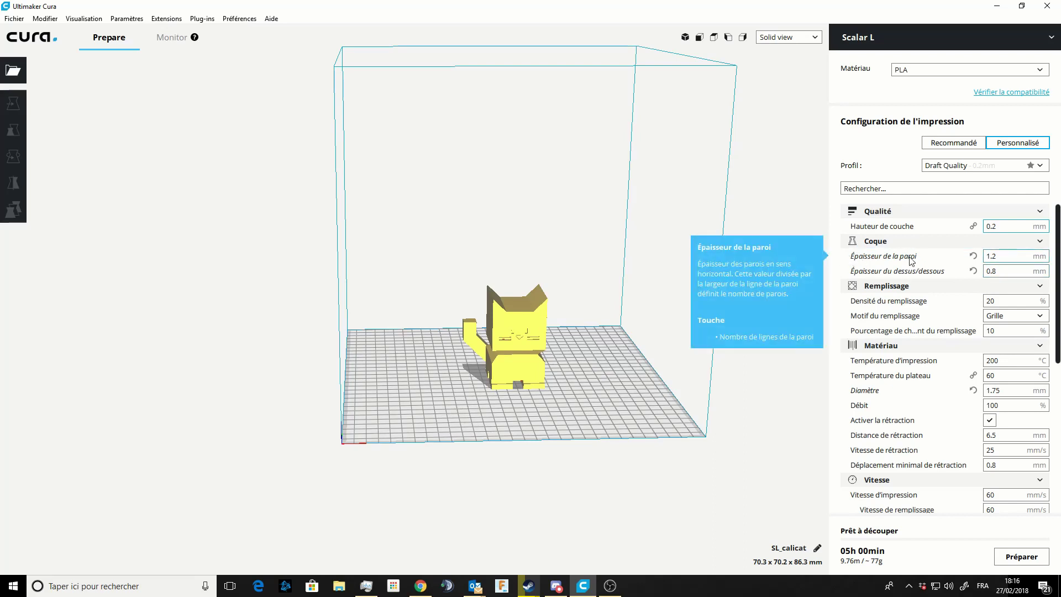
{"action": "mouse_move", "coordinate": [930, 278]}
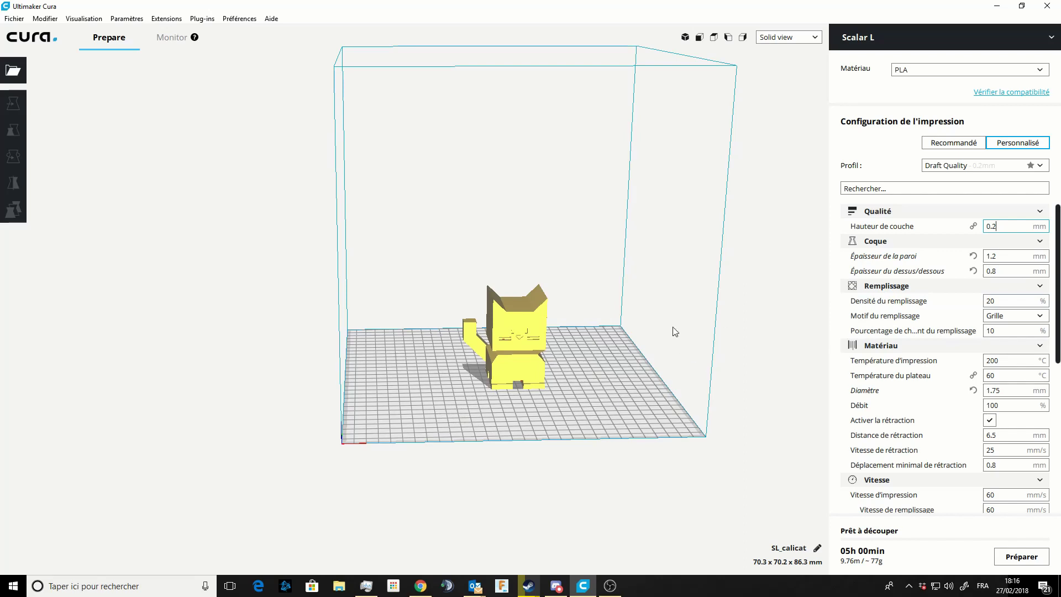
{"action": "right_click_drag", "start_coordinate": [671, 326], "coordinate": [599, 344]}
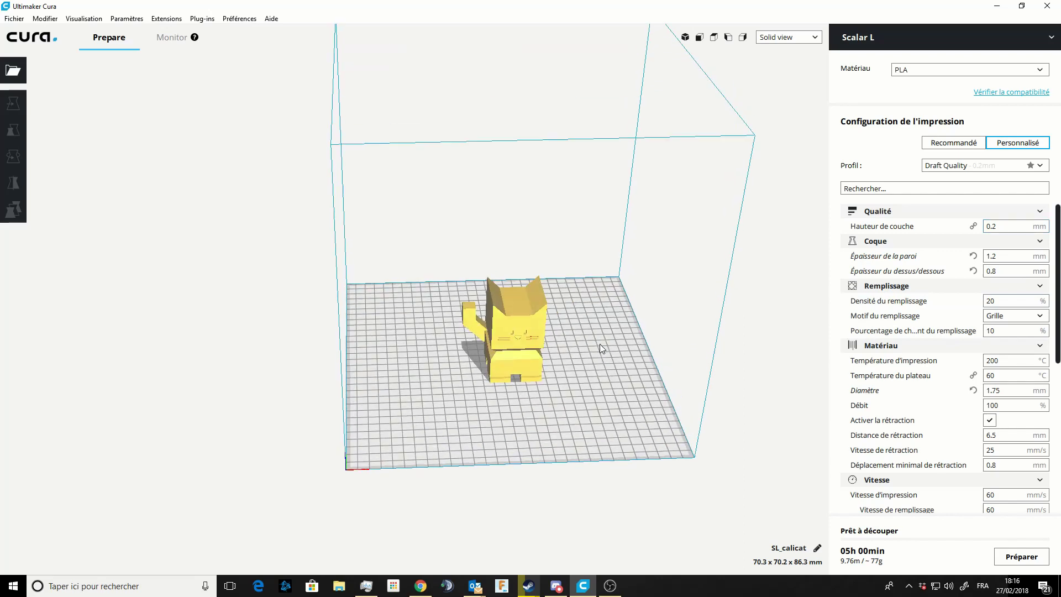
{"action": "left_click", "coordinate": [776, 39]}
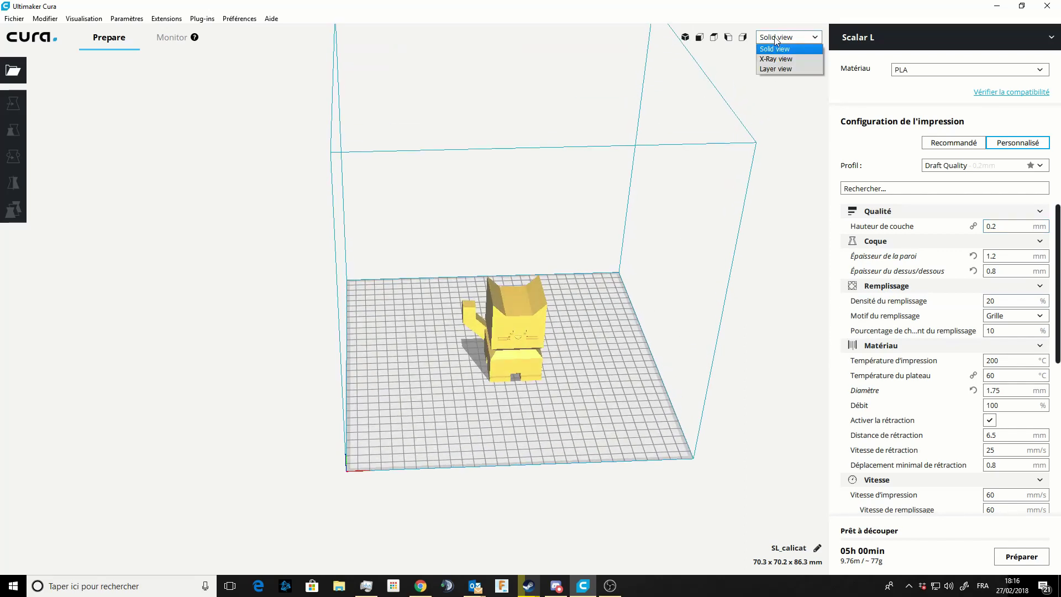
{"action": "left_click", "coordinate": [785, 70]}
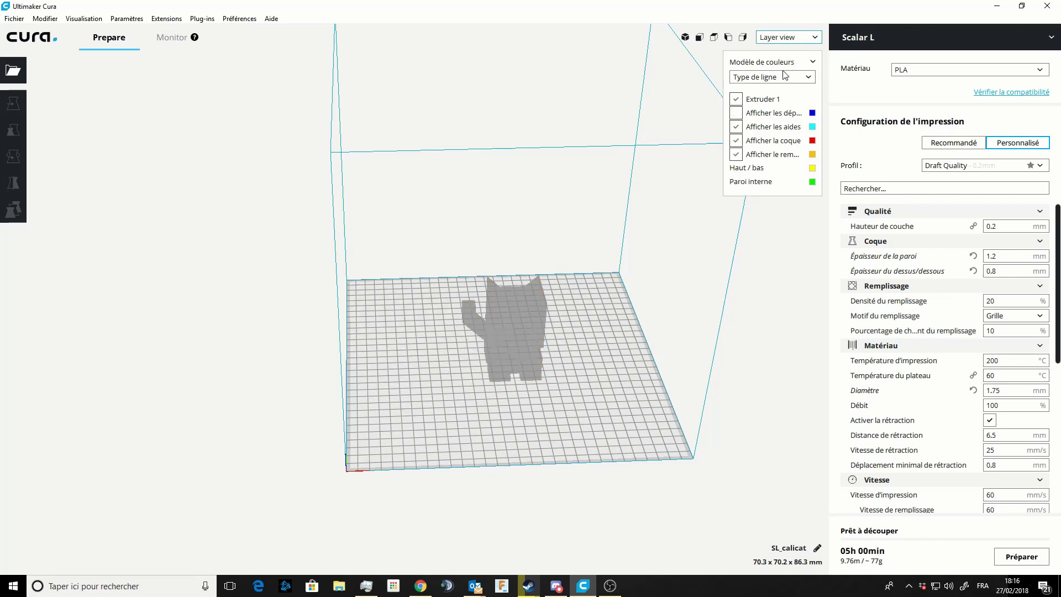
{"action": "left_click", "coordinate": [1019, 558]}
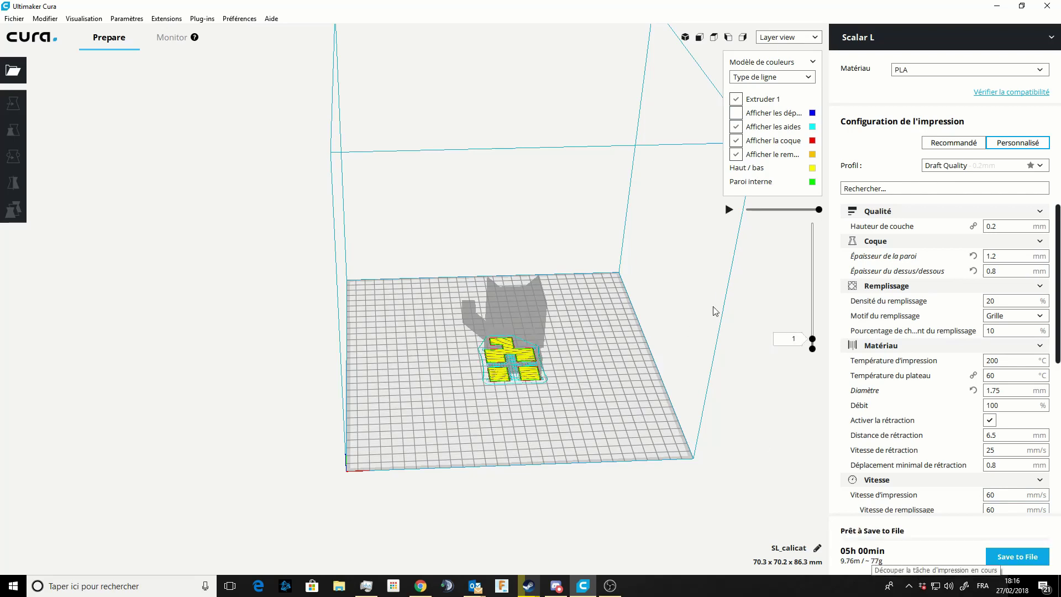
Step: Show all printed layers up to layer 431 and examine the sliced cat's shell and supports from several angles
{"action": "left_click_drag", "start_coordinate": [812, 339], "coordinate": [812, 223]}
{"action": "scroll", "coordinate": [566, 406], "scroll_direction": "up", "scroll_amount": 5}
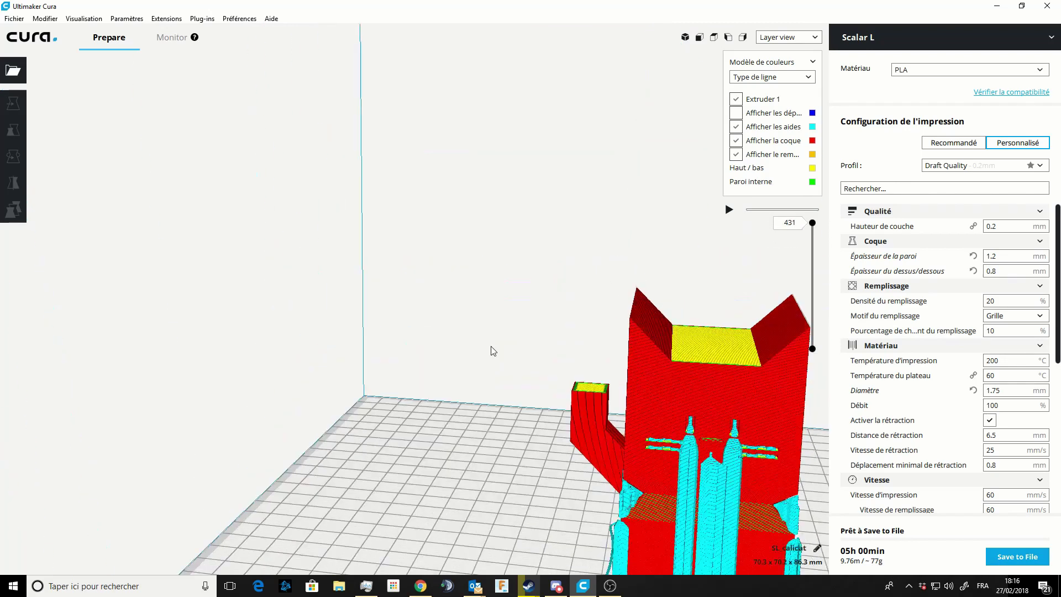
{"action": "scroll", "coordinate": [493, 351], "scroll_direction": "down", "scroll_amount": 5}
{"action": "right_click_drag", "start_coordinate": [493, 351], "coordinate": [662, 193]}
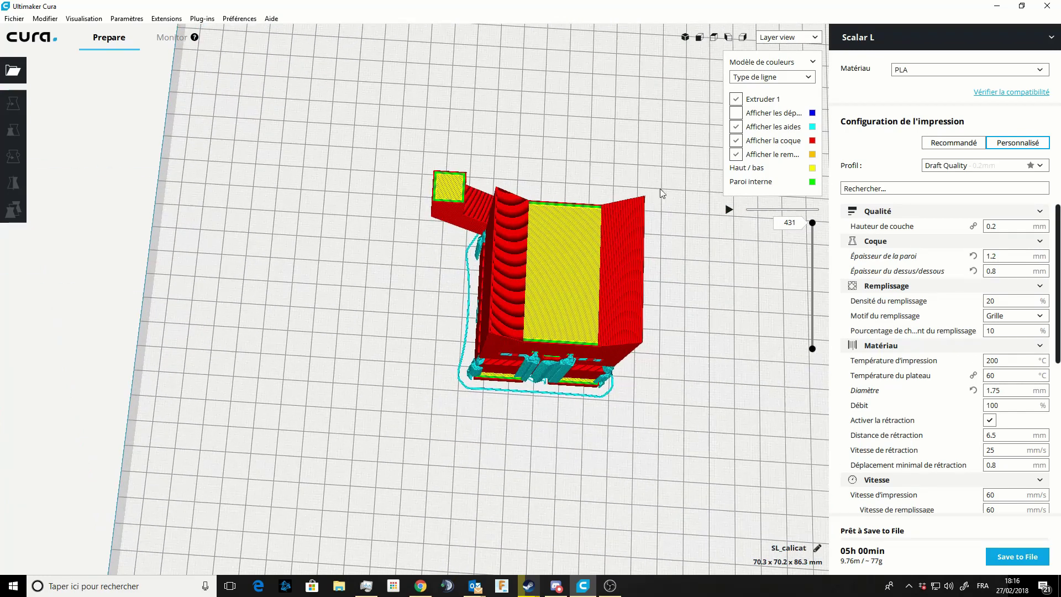
{"action": "right_click_drag", "start_coordinate": [666, 378], "coordinate": [679, 327]}
{"action": "right_click_drag", "start_coordinate": [648, 399], "coordinate": [720, 417]}
{"action": "scroll", "coordinate": [914, 442], "scroll_direction": "down", "scroll_amount": 5}
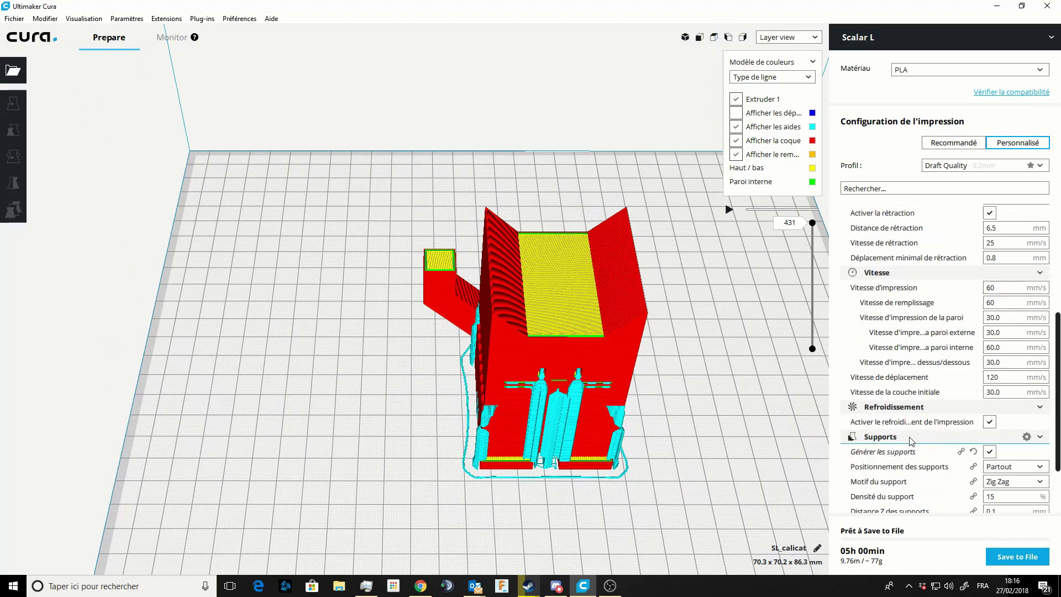
{"action": "scroll", "coordinate": [895, 445], "scroll_direction": "up", "scroll_amount": 5}
{"action": "right_click_drag", "start_coordinate": [683, 362], "coordinate": [609, 383]}
{"action": "scroll", "coordinate": [618, 381], "scroll_direction": "up", "scroll_amount": 3}
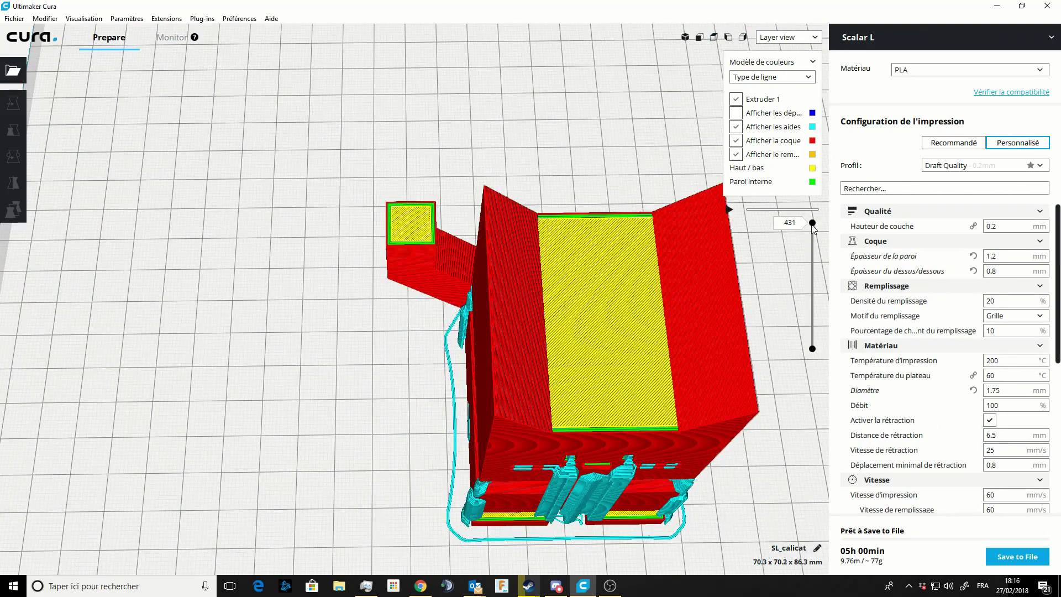
Step: Lower the displayed layers to 308 and inspect the grid infill inside the cat's head from above
{"action": "left_click_drag", "start_coordinate": [811, 223], "coordinate": [813, 253]}
{"action": "right_click_drag", "start_coordinate": [774, 287], "coordinate": [757, 341]}
{"action": "middle_click_drag", "start_coordinate": [757, 337], "coordinate": [631, 359]}
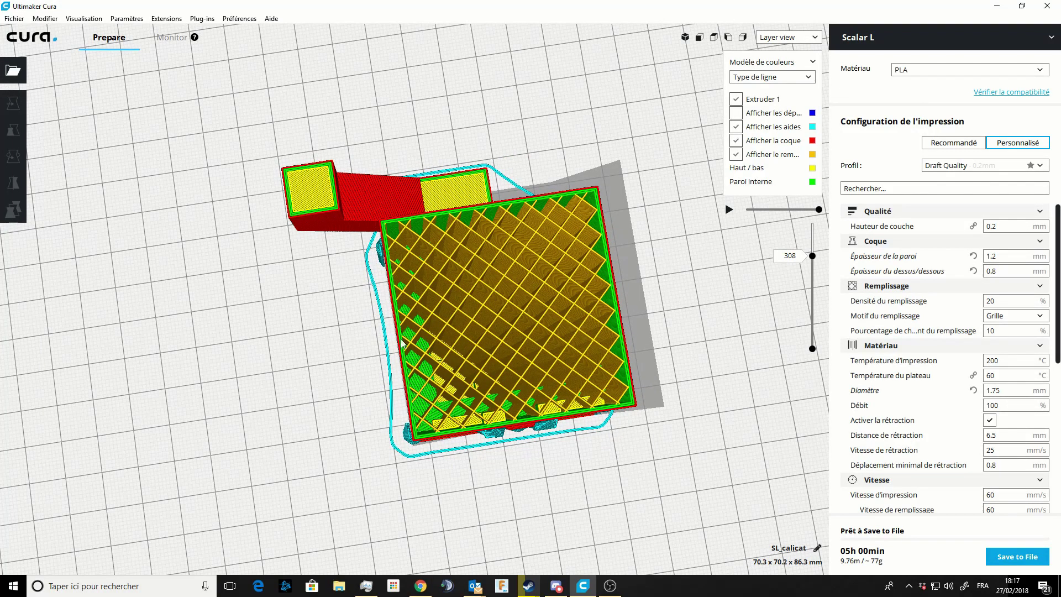
Step: Examine the grid infill and the wall lines of the cat's head at layer 308 from above and up close
{"action": "left_click", "coordinate": [985, 300]}
{"action": "right_click_drag", "start_coordinate": [656, 354], "coordinate": [635, 443]}
{"action": "scroll", "coordinate": [633, 446], "scroll_direction": "up", "scroll_amount": 5}
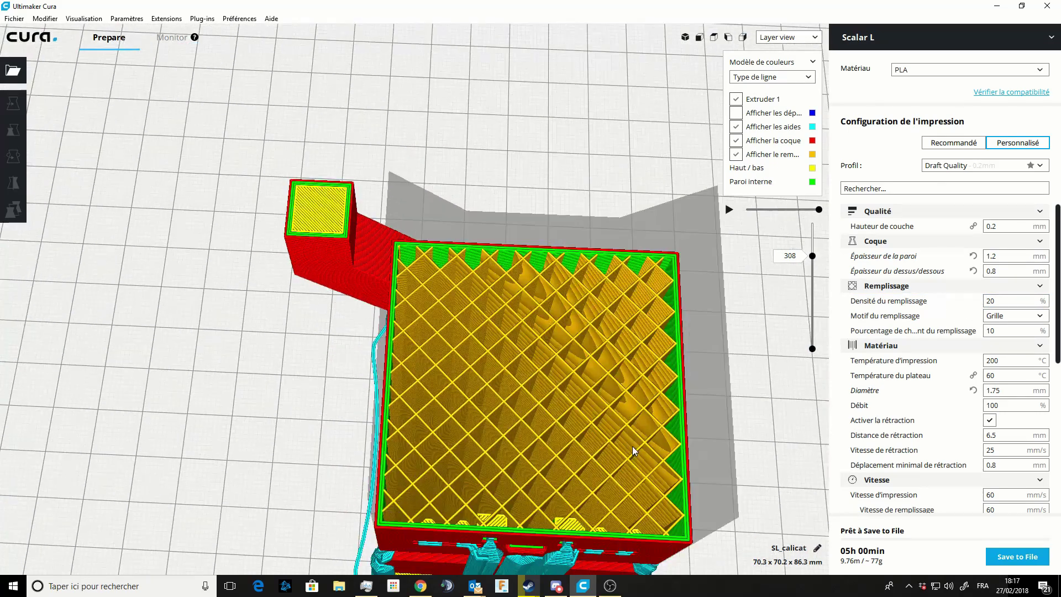
{"action": "scroll", "coordinate": [632, 446], "scroll_direction": "up", "scroll_amount": 2}
{"action": "right_click_drag", "start_coordinate": [292, 386], "coordinate": [420, 381]}
{"action": "mouse_move", "coordinate": [909, 256]}
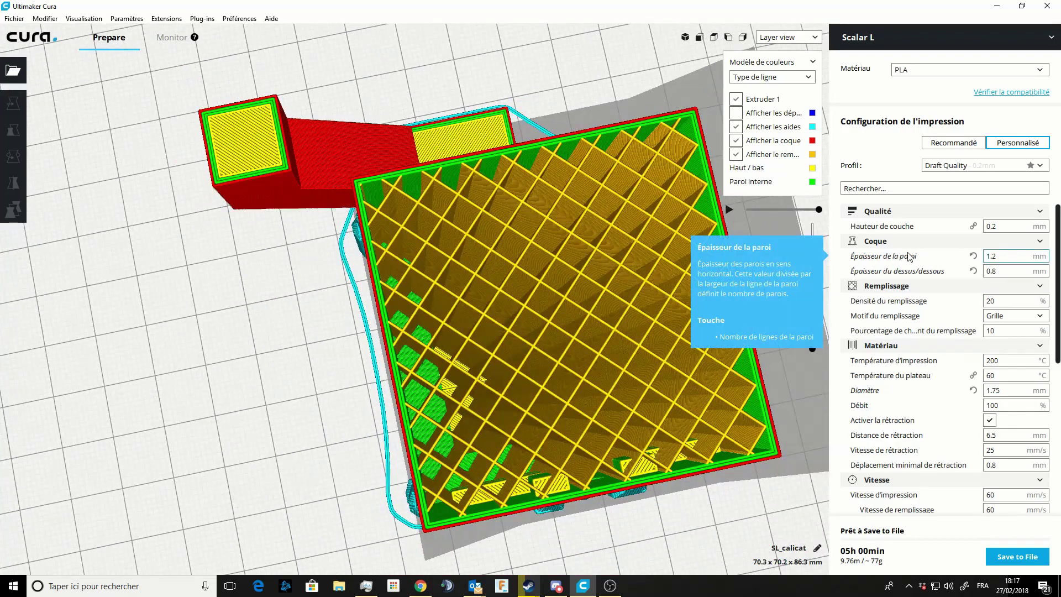
{"action": "middle_click_drag", "start_coordinate": [336, 445], "coordinate": [394, 384]}
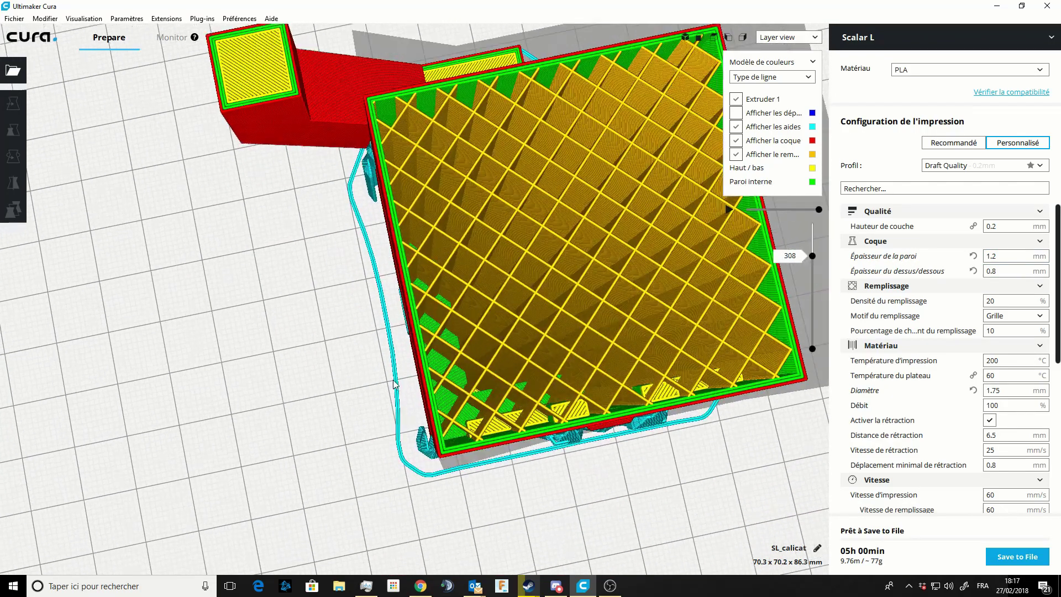
{"action": "scroll", "coordinate": [394, 383], "scroll_direction": "down", "scroll_amount": 3}
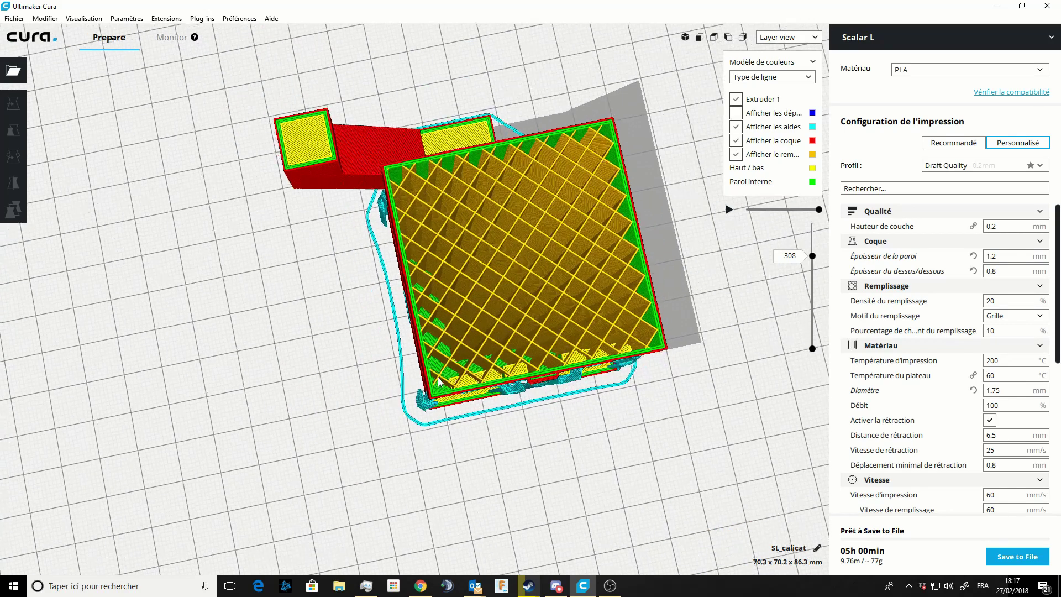
{"action": "scroll", "coordinate": [438, 379], "scroll_direction": "up", "scroll_amount": 10}
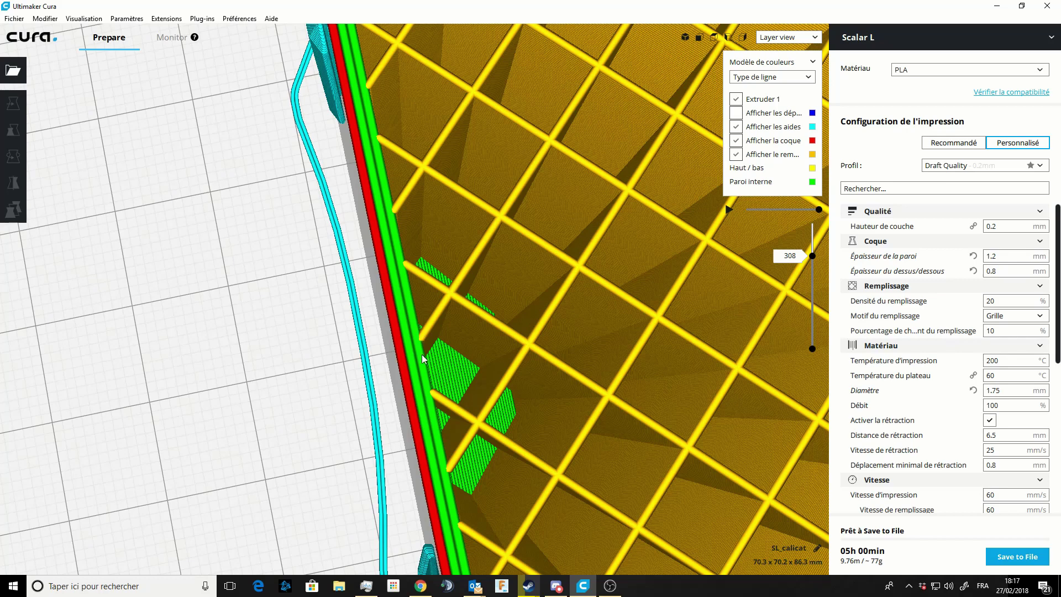
{"action": "scroll", "coordinate": [426, 406], "scroll_direction": "down", "scroll_amount": 10}
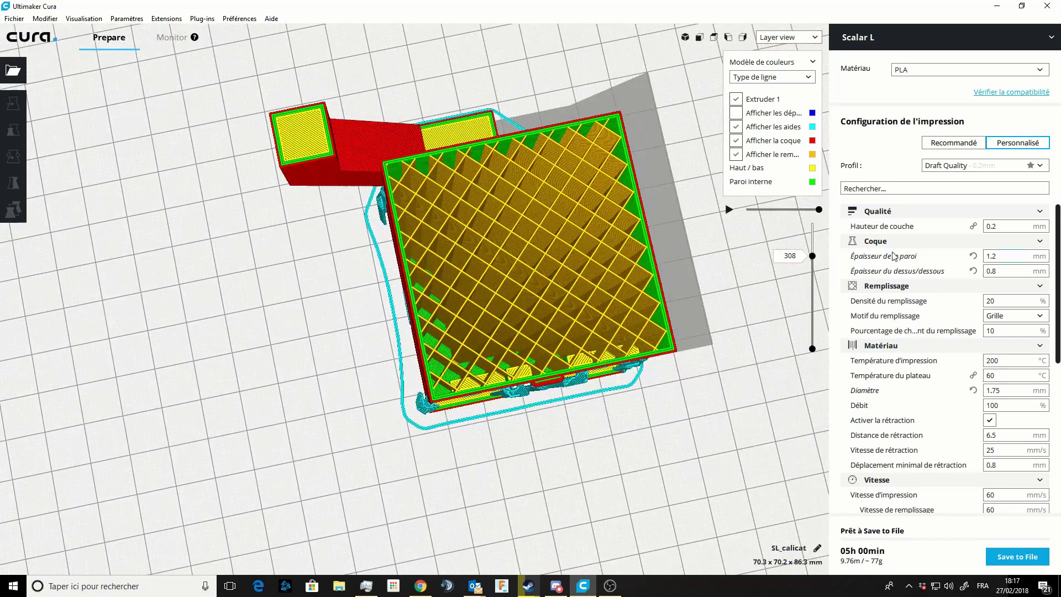
Step: Try a wall thickness of 0.8 mm, slice the model again and inspect the wall lines up close
{"action": "double_click", "coordinate": [997, 255]}
{"action": "type", "text": "0.8"}
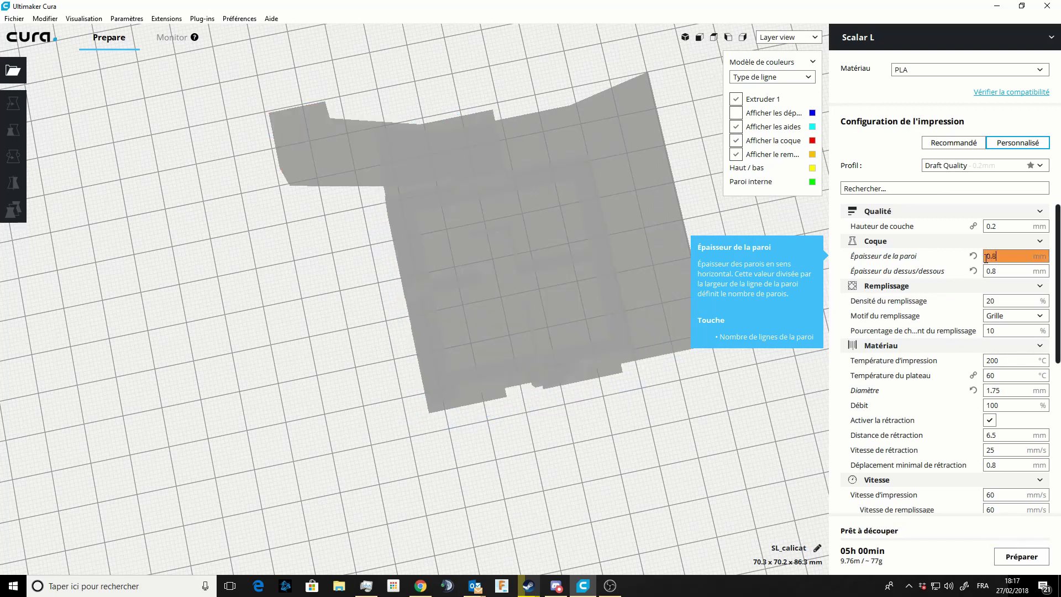
{"action": "left_click", "coordinate": [1031, 558]}
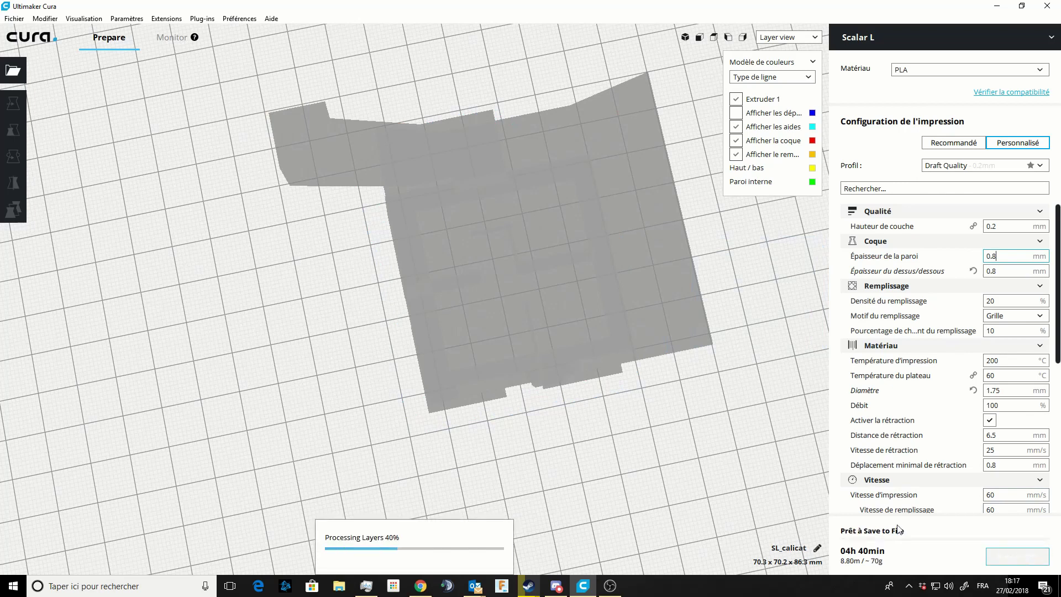
{"action": "scroll", "coordinate": [434, 451], "scroll_direction": "up", "scroll_amount": 10}
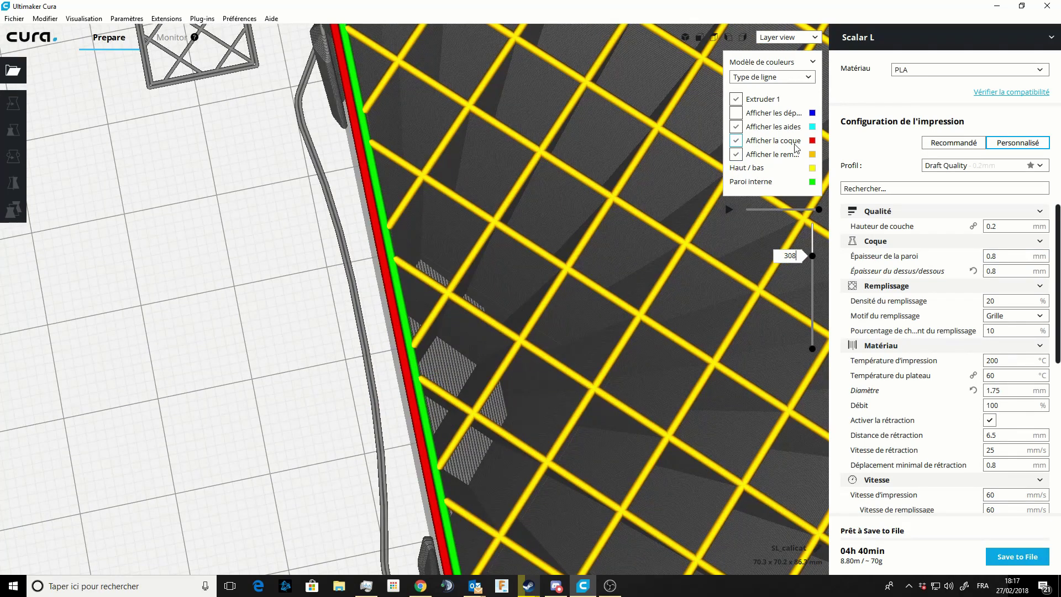
{"action": "scroll", "coordinate": [584, 425], "scroll_direction": "down", "scroll_amount": 8}
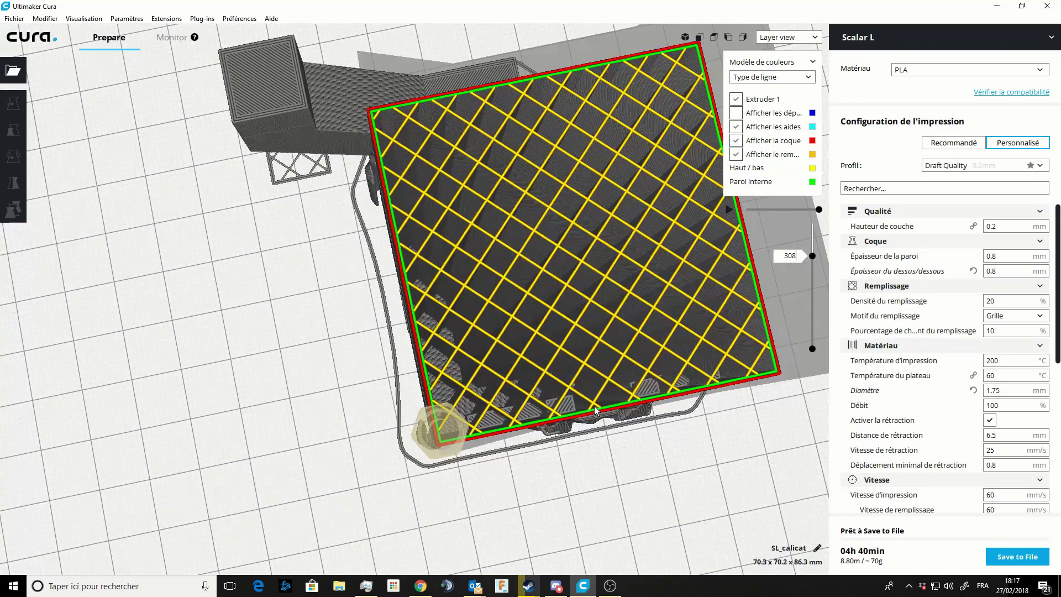
Step: Set the wall thickness back to 1.2 mm and slice the model again
{"action": "mouse_move", "coordinate": [888, 278]}
{"action": "left_click", "coordinate": [989, 257]}
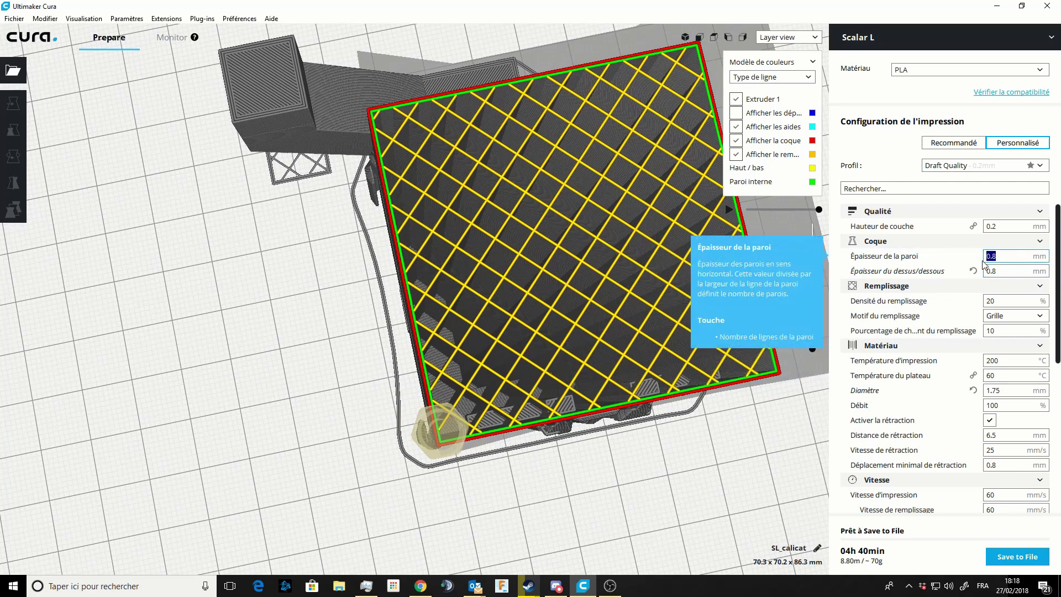
{"action": "type", "text": "1.2"}
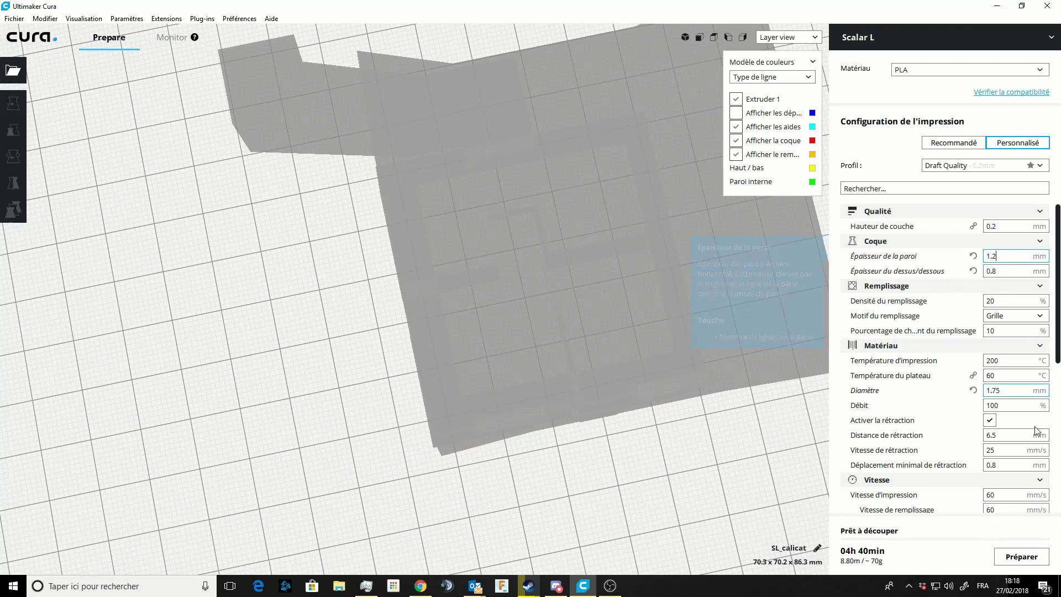
{"action": "left_click", "coordinate": [1037, 558]}
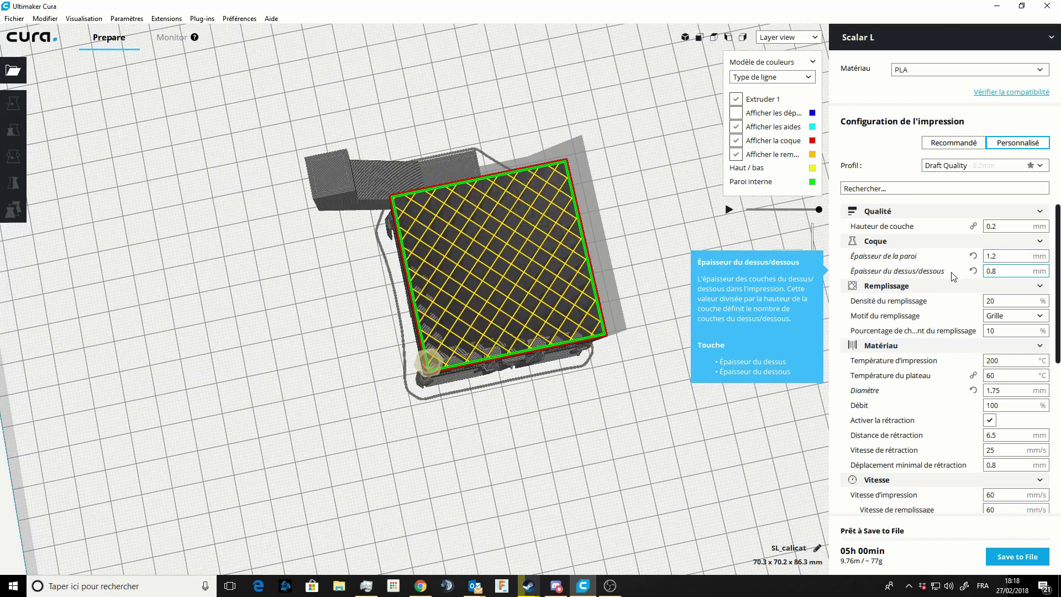
Step: Lower the displayed layers to layer 1 and examine the cat's bottom surface alongside the top/bottom thickness and layer height settings
{"action": "right_click_drag", "start_coordinate": [649, 364], "coordinate": [797, 265]}
{"action": "left_click_drag", "start_coordinate": [816, 259], "coordinate": [820, 369]}
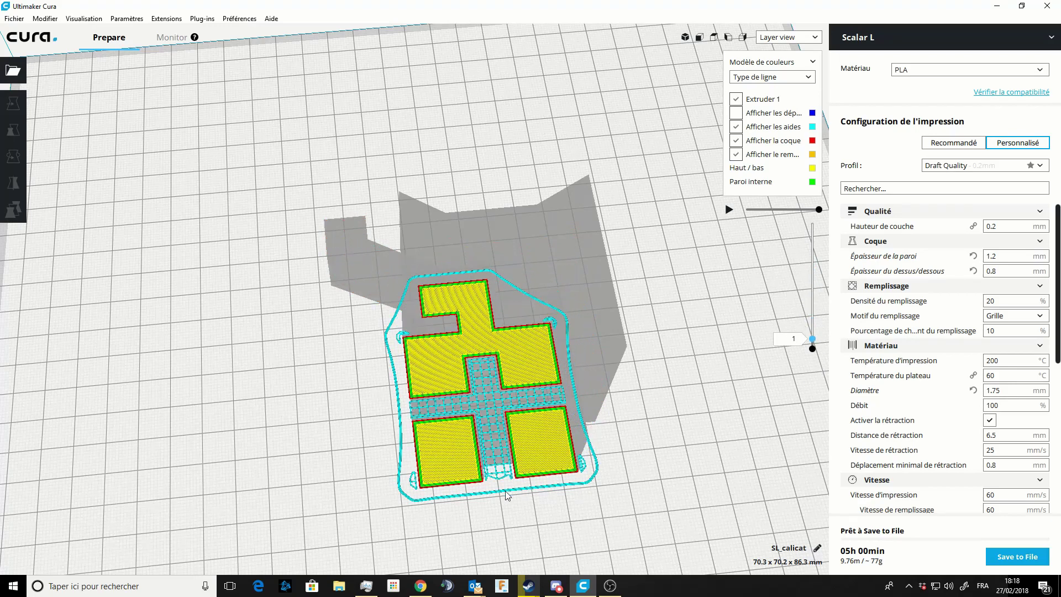
{"action": "scroll", "coordinate": [452, 496], "scroll_direction": "up", "scroll_amount": 6}
{"action": "right_click_drag", "start_coordinate": [336, 483], "coordinate": [312, 352]}
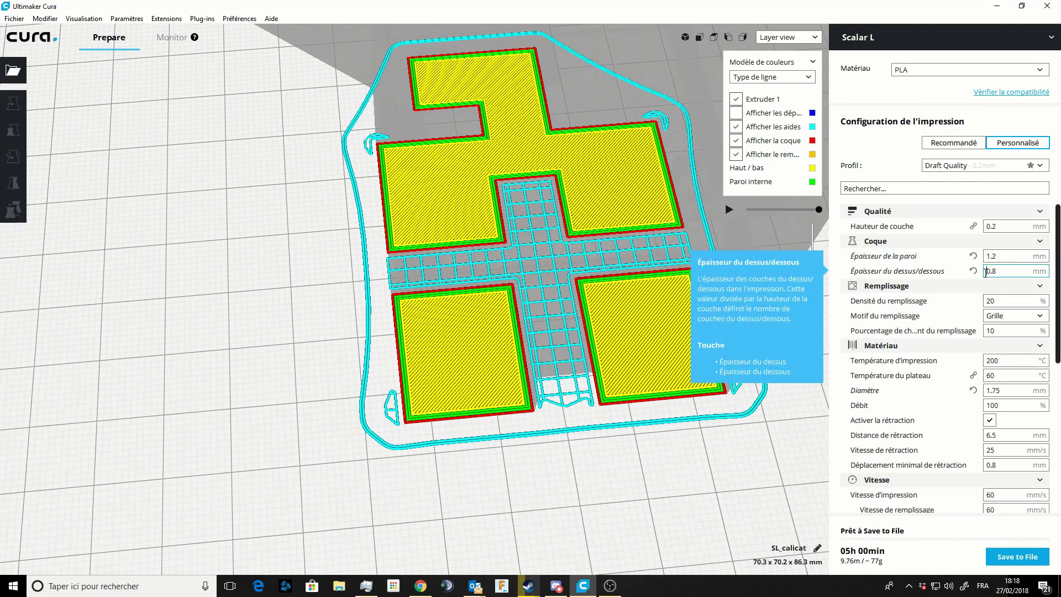
{"action": "double_click", "coordinate": [1006, 272]}
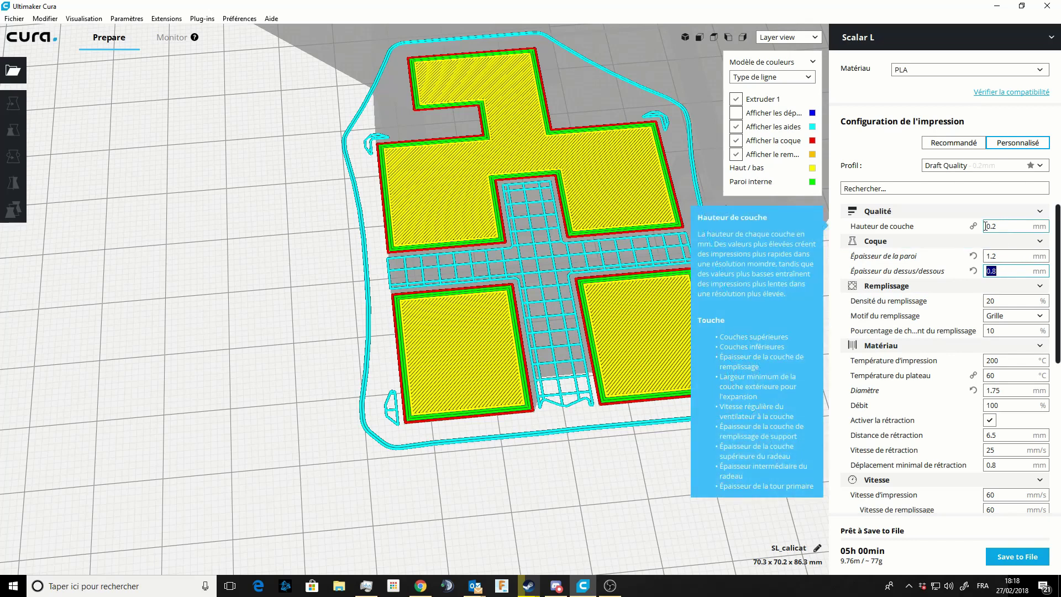
{"action": "left_click", "coordinate": [1003, 271]}
{"action": "double_click", "coordinate": [1005, 224]}
{"action": "double_click", "coordinate": [1002, 271]}
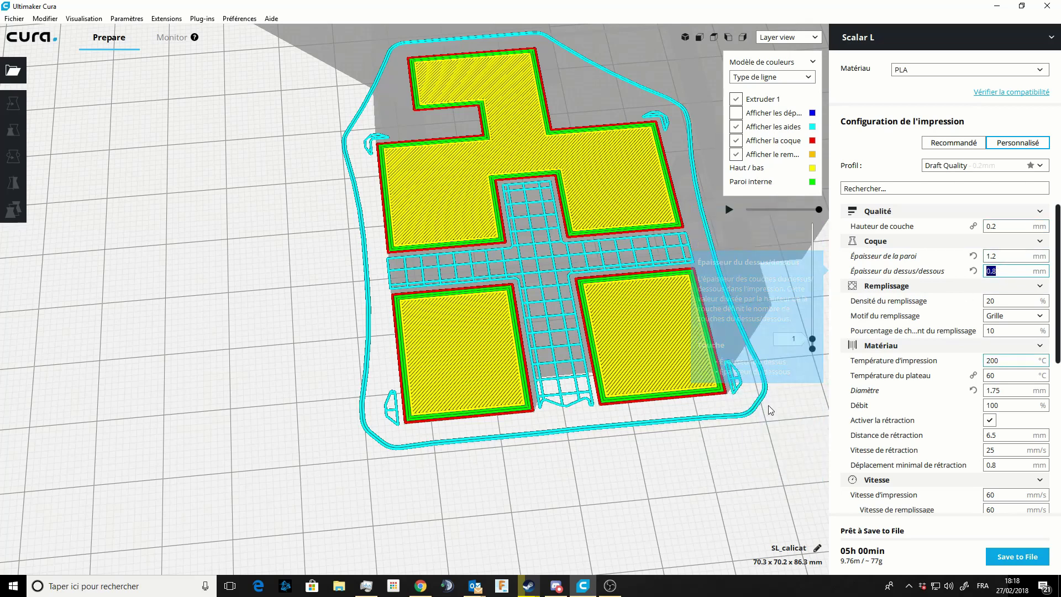
Step: Step the displayed layer through 2, 3, 4 and 5 to examine how the cat's bottom is built up
{"action": "left_click", "coordinate": [794, 339]}
{"action": "type", "text": "2"}
{"action": "key", "text": "Return"}
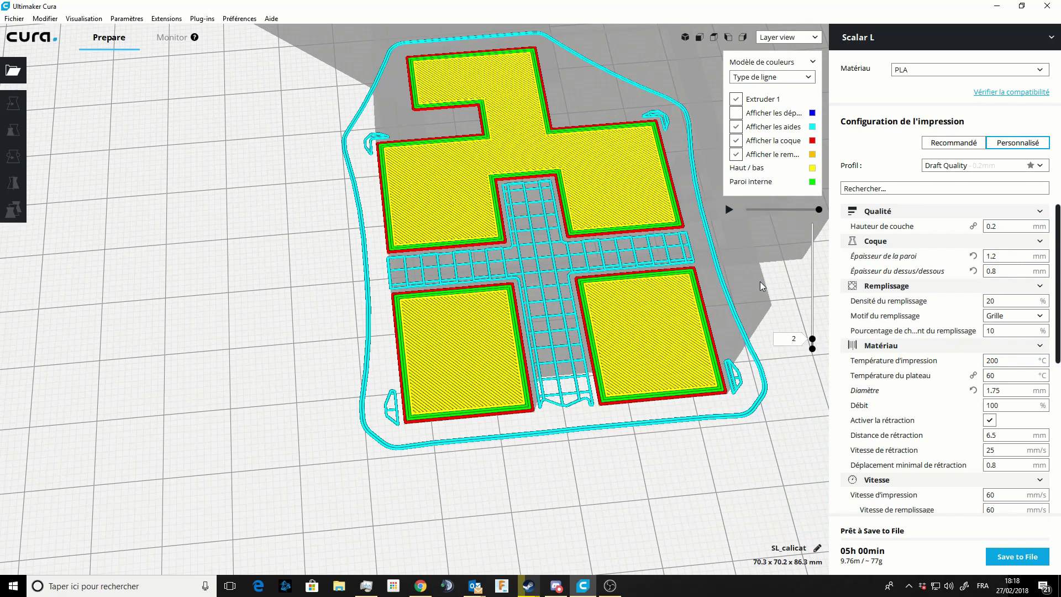
{"action": "key", "text": "BackSpace"}
{"action": "type", "text": "3"}
{"action": "key", "text": "BackSpace"}
{"action": "type", "text": "4"}
{"action": "key", "text": "Return"}
{"action": "key", "text": "BackSpace"}
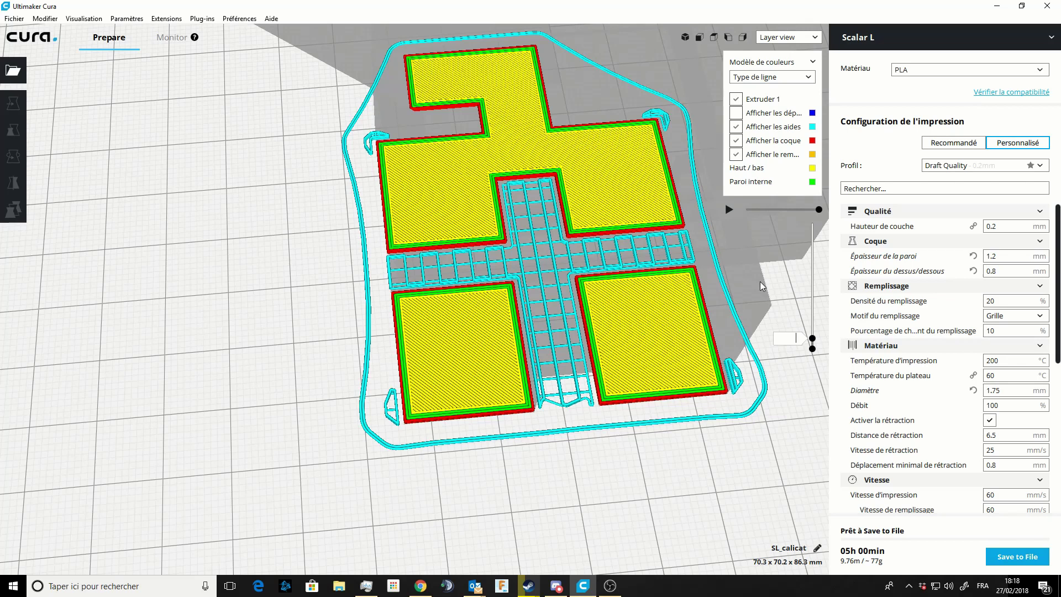
{"action": "type", "text": "5"}
{"action": "key", "text": "Return"}
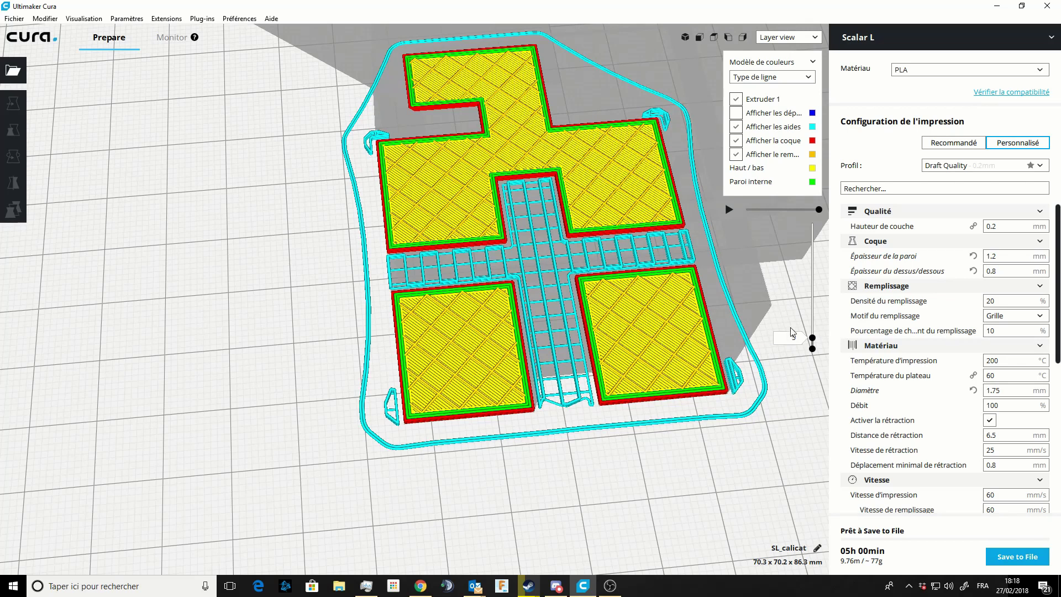
Step: Raise the displayed layers to 200 and inspect the infill, walls and supports
{"action": "left_click_drag", "start_coordinate": [812, 337], "coordinate": [812, 284]}
{"action": "scroll", "coordinate": [751, 337], "scroll_direction": "up", "scroll_amount": 3}
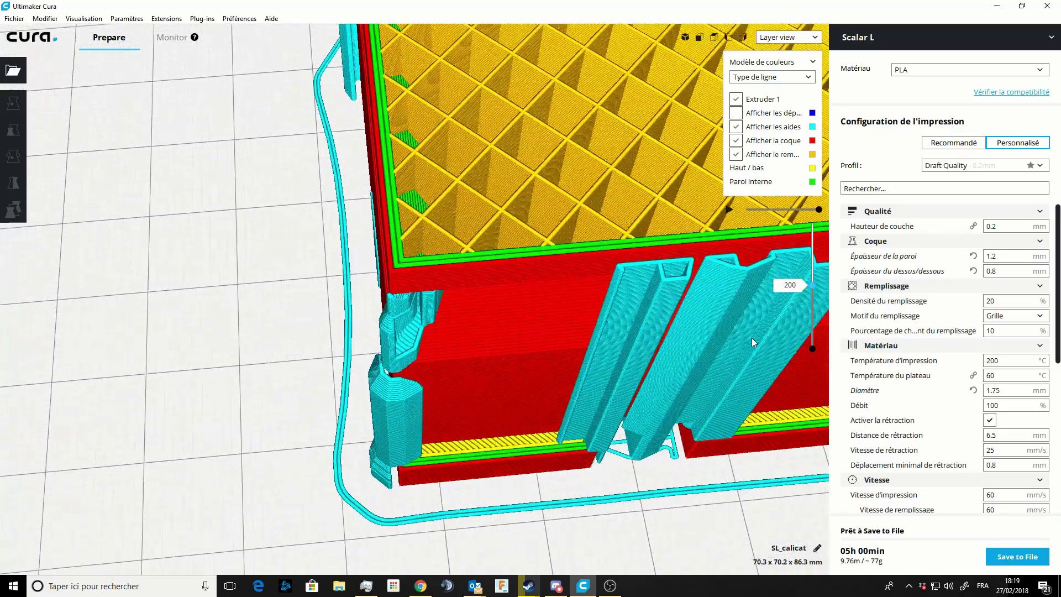
{"action": "scroll", "coordinate": [666, 300], "scroll_direction": "down", "scroll_amount": 8}
{"action": "scroll", "coordinate": [666, 300], "scroll_direction": "up", "scroll_amount": 6}
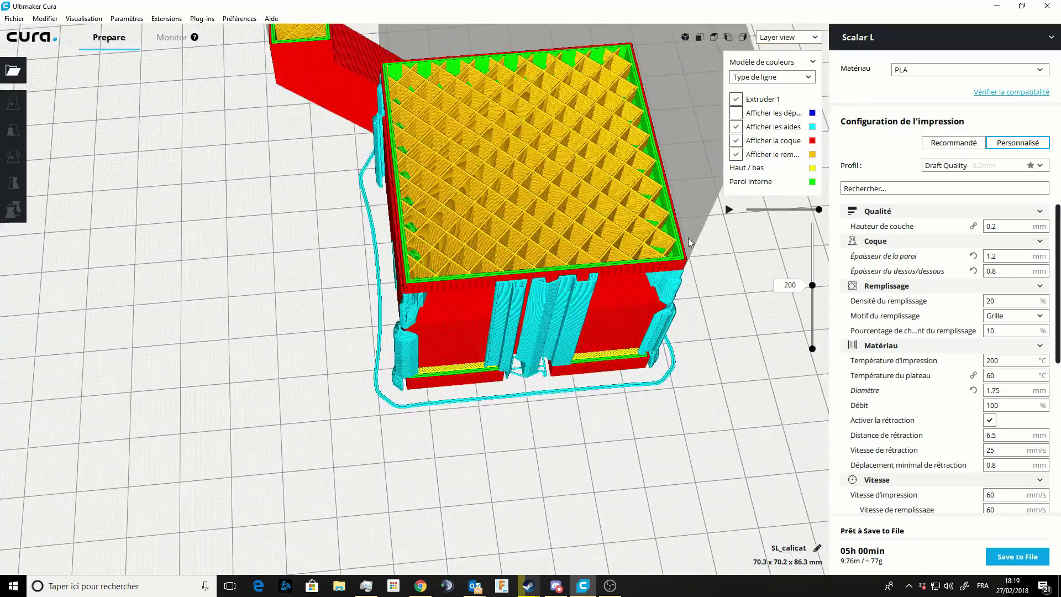
{"action": "scroll", "coordinate": [693, 237], "scroll_direction": "down", "scroll_amount": 2}
{"action": "scroll", "coordinate": [694, 263], "scroll_direction": "down", "scroll_amount": 3}
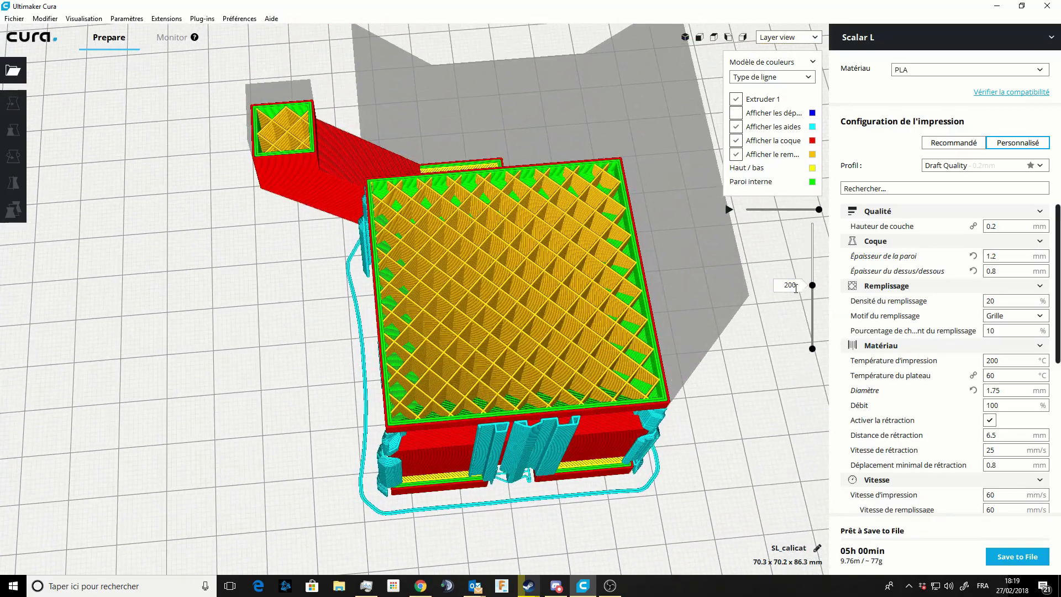
Step: Raise the displayed layers to 365 and advance to layer 366 to inspect the top of the head between the ears
{"action": "left_click_drag", "start_coordinate": [812, 285], "coordinate": [816, 240]}
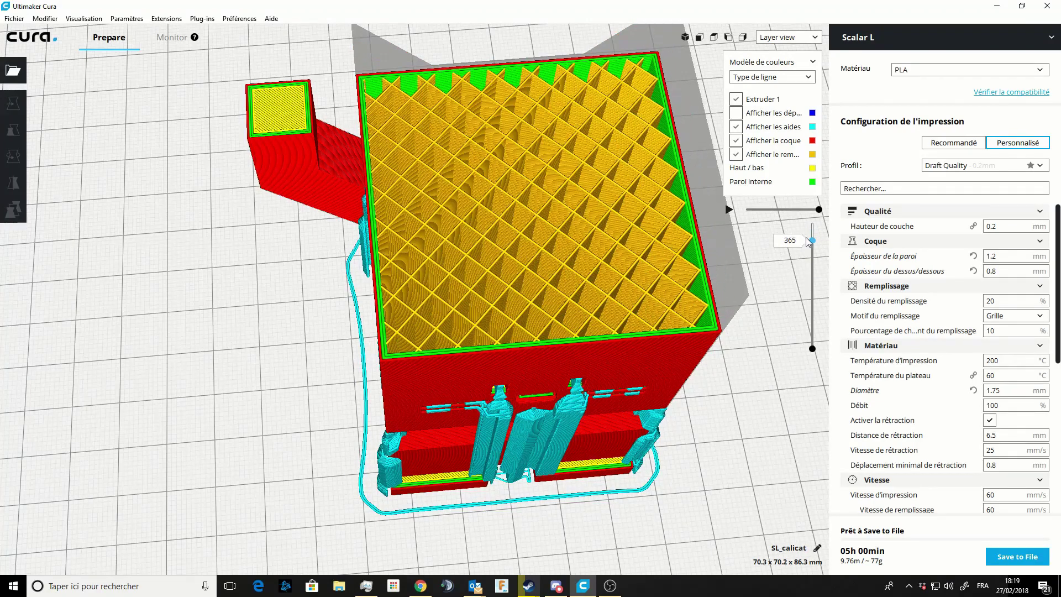
{"action": "left_click", "coordinate": [790, 240]}
{"action": "type", "text": "366"}
{"action": "key", "text": "Return"}
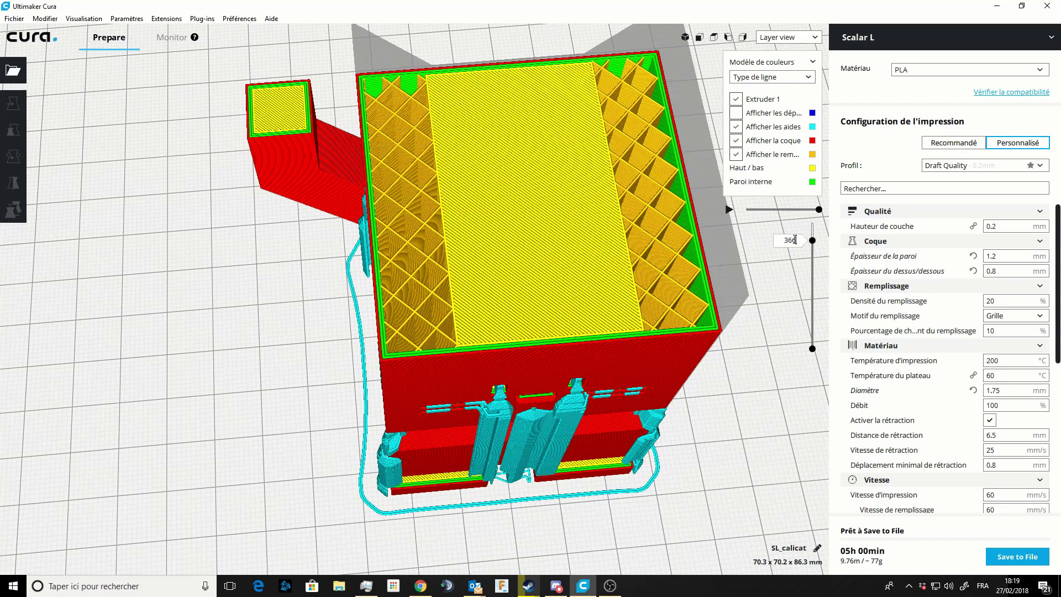
Step: Step the displayed layer through 367, 368, 369 and 370 and inspect the top surface of the cat's head
{"action": "left_click_drag", "start_coordinate": [796, 239], "coordinate": [793, 240]}
{"action": "type", "text": "7"}
{"action": "key", "text": "Return"}
{"action": "type", "text": "8"}
{"action": "key", "text": "Return"}
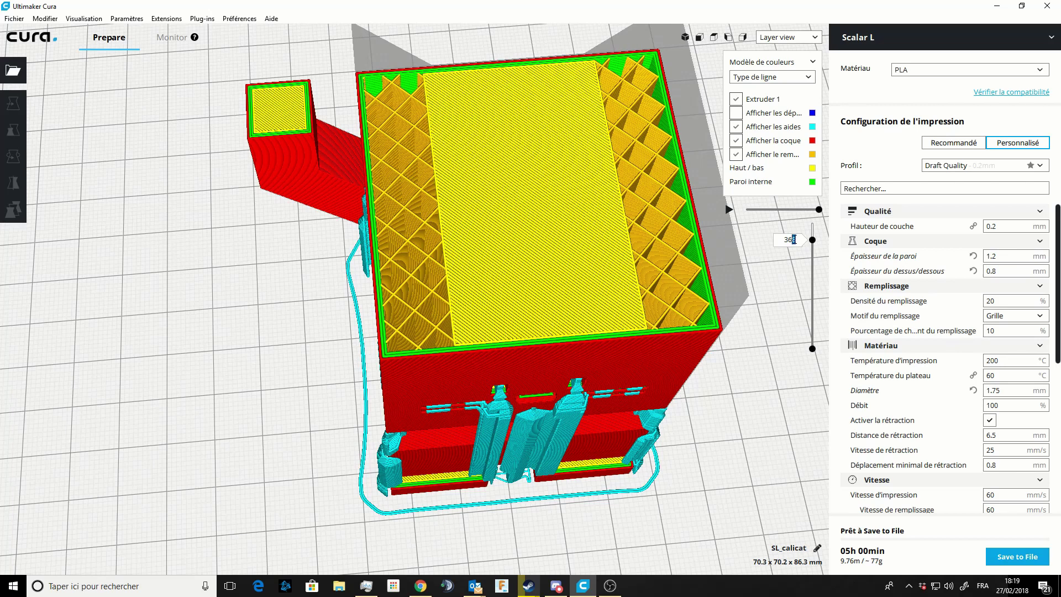
{"action": "type", "text": "9"}
{"action": "key", "text": "Return"}
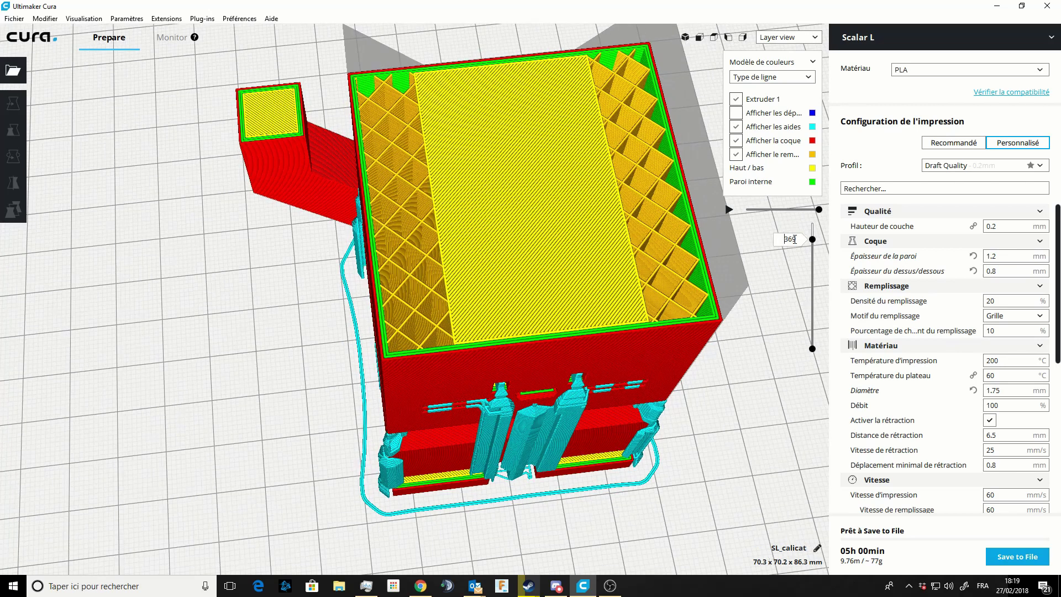
{"action": "left_click_drag", "start_coordinate": [796, 239], "coordinate": [793, 239]}
{"action": "type", "text": "70"}
{"action": "key", "text": "Return"}
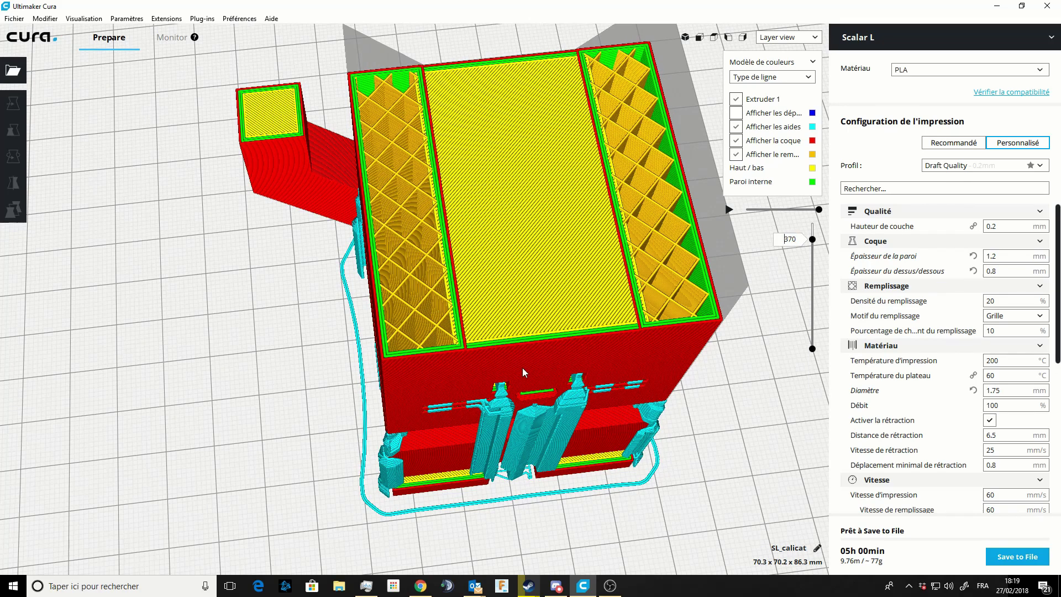
{"action": "scroll", "coordinate": [548, 409], "scroll_direction": "up", "scroll_amount": 5}
{"action": "scroll", "coordinate": [549, 405], "scroll_direction": "down", "scroll_amount": 5}
{"action": "scroll", "coordinate": [703, 377], "scroll_direction": "down", "scroll_amount": 5}
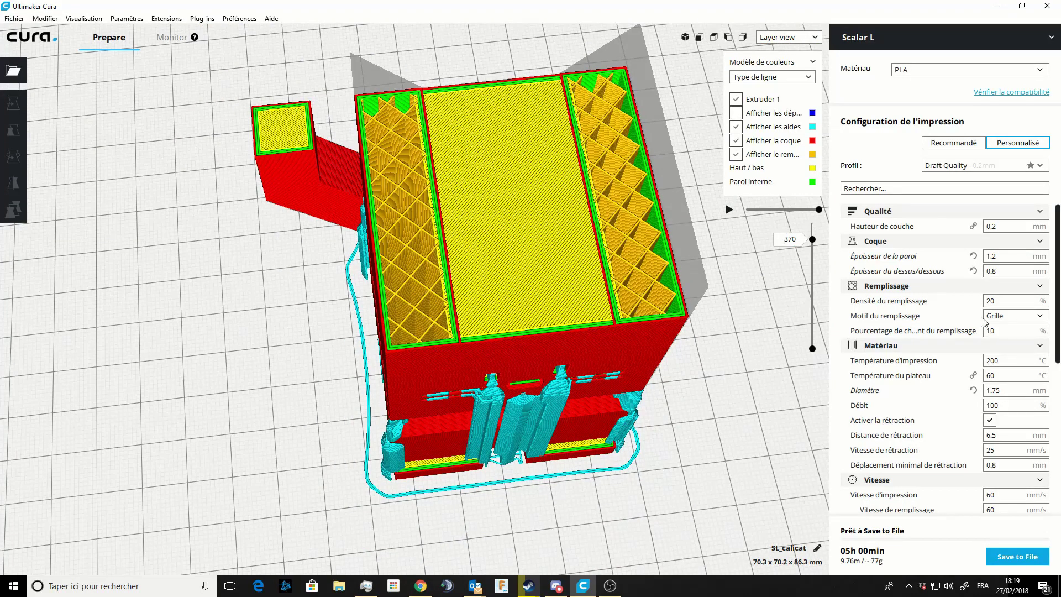
Step: Review the wall and top/bottom thickness settings and compare the head's top at layers 411, 363 and 404
{"action": "double_click", "coordinate": [1003, 257]}
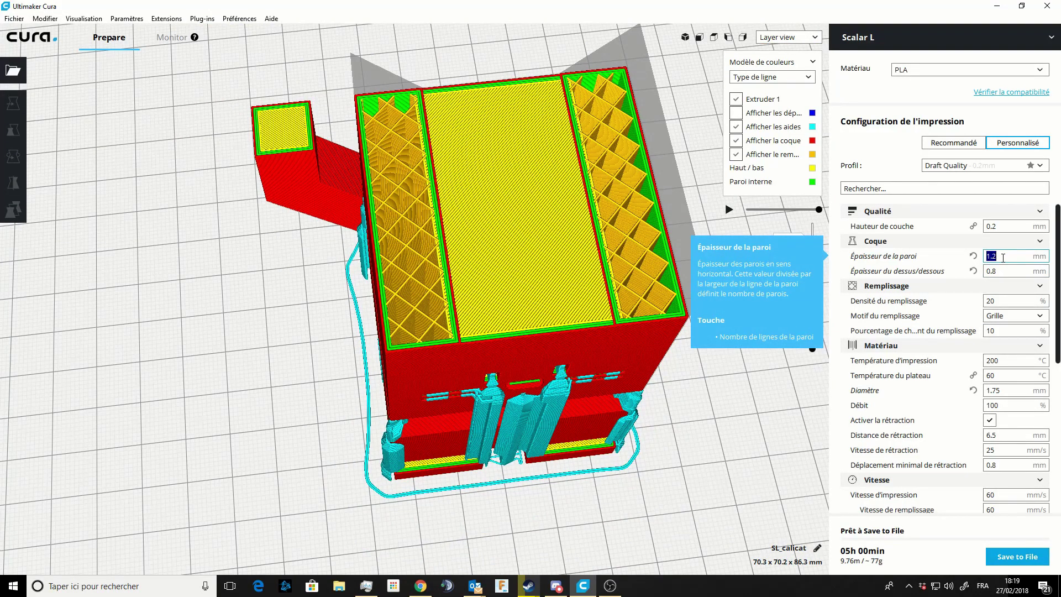
{"action": "double_click", "coordinate": [1007, 273]}
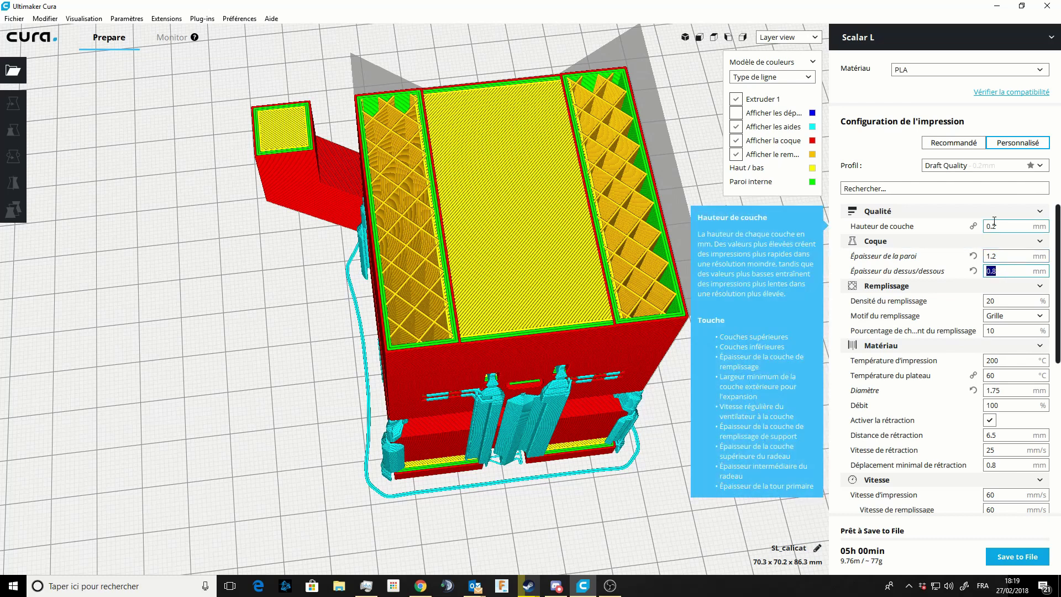
{"action": "left_click_drag", "start_coordinate": [812, 239], "coordinate": [813, 228]}
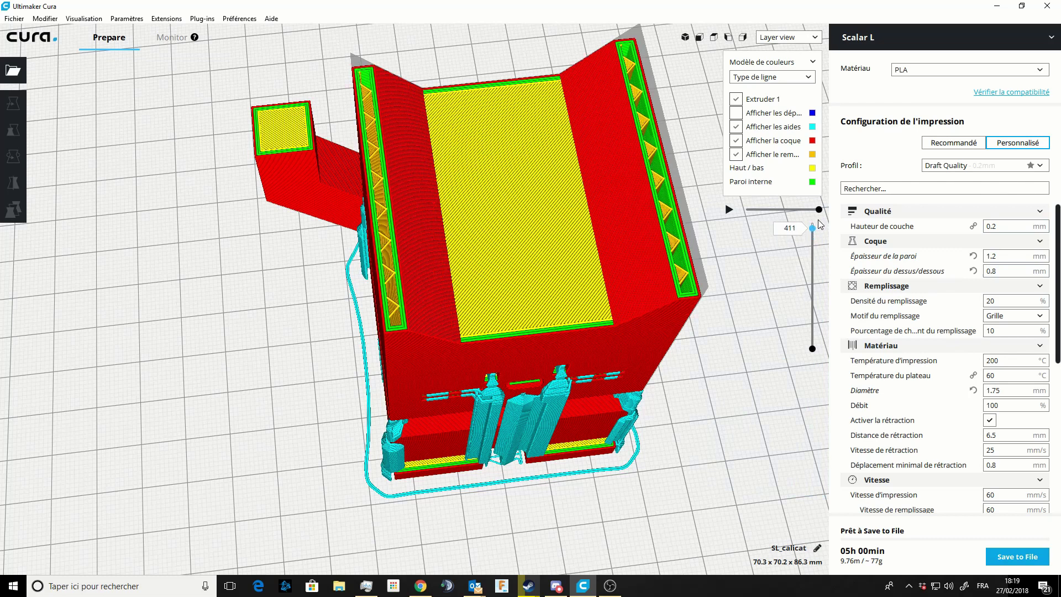
{"action": "left_click_drag", "start_coordinate": [812, 228], "coordinate": [814, 247]}
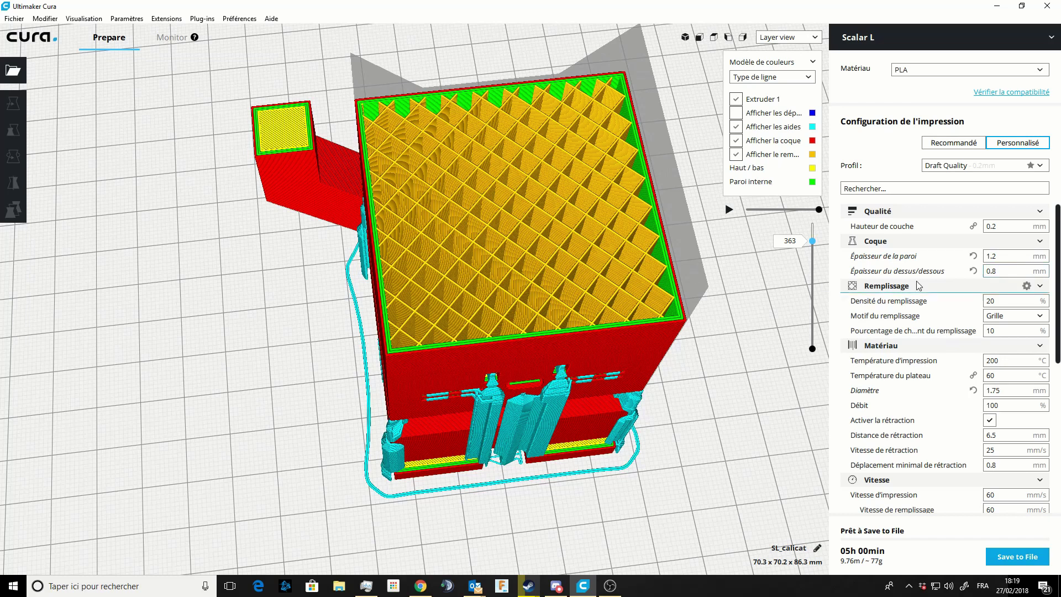
{"action": "left_click", "coordinate": [1002, 270]}
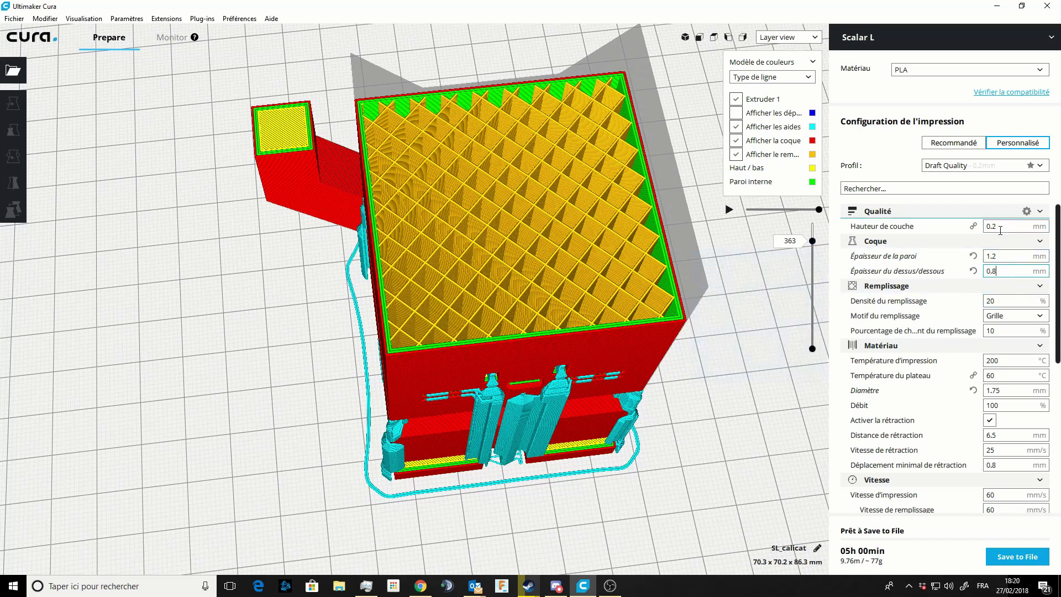
{"action": "left_click_drag", "start_coordinate": [812, 240], "coordinate": [812, 230]}
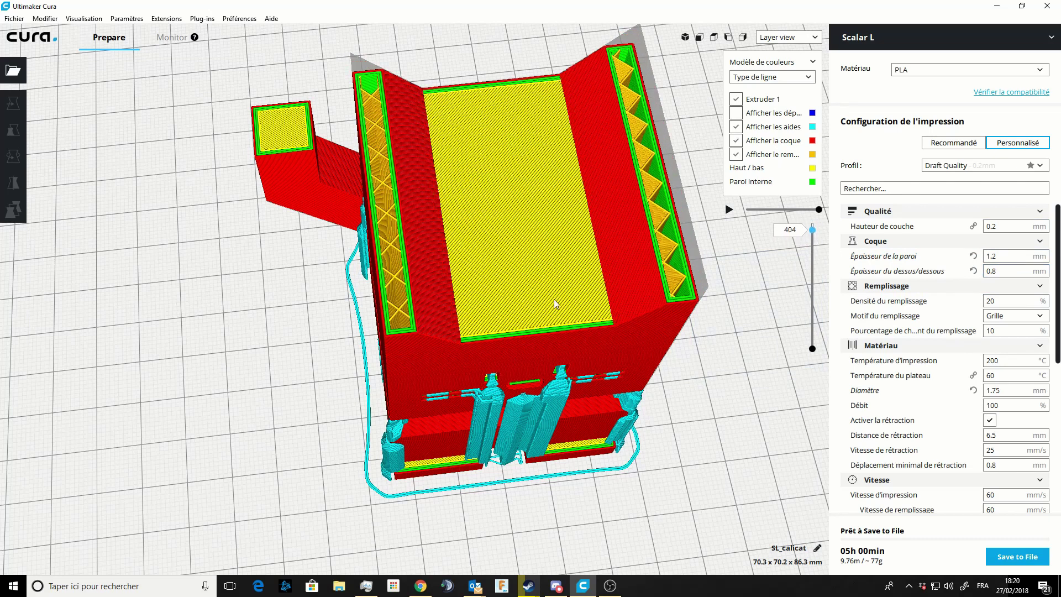
Step: Lower the displayed layers to 312 to inspect the infill, and review the infill density and the available infill patterns
{"action": "scroll", "coordinate": [636, 359], "scroll_direction": "down", "scroll_amount": 3}
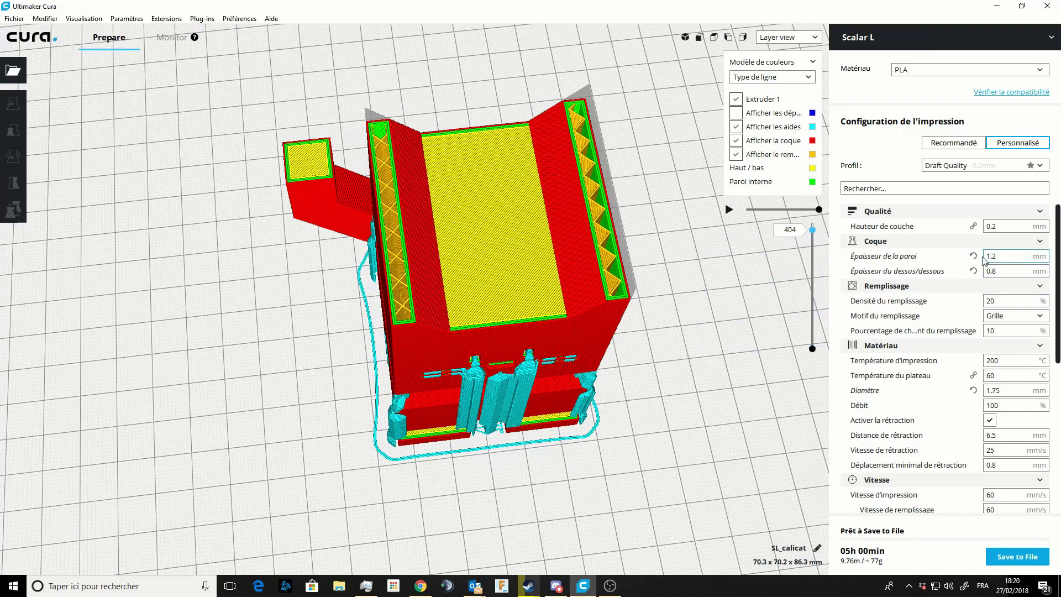
{"action": "left_click_drag", "start_coordinate": [812, 232], "coordinate": [812, 258]}
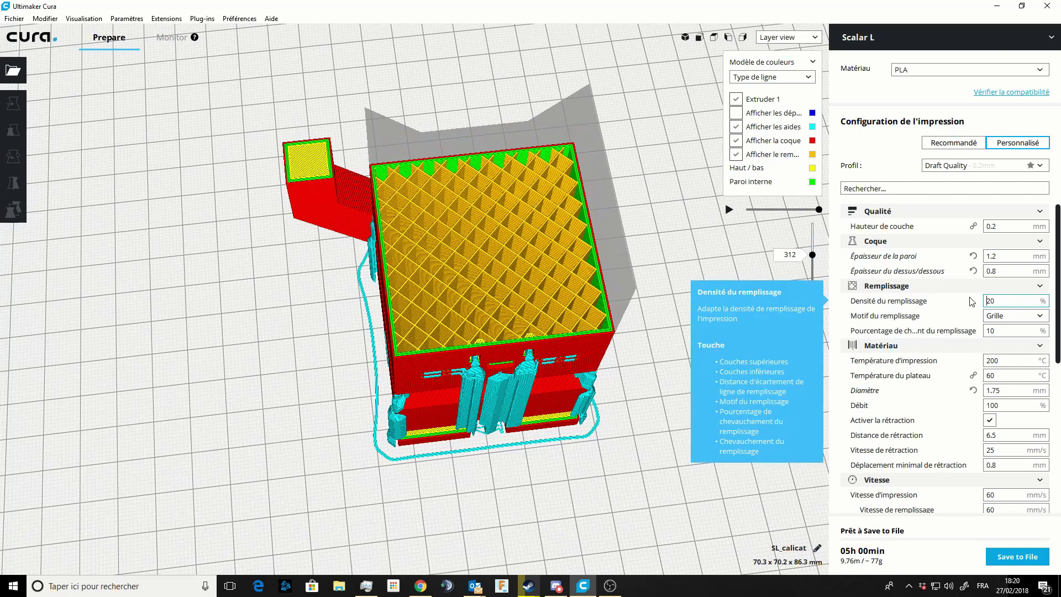
{"action": "double_click", "coordinate": [992, 301]}
{"action": "left_click", "coordinate": [1013, 318]}
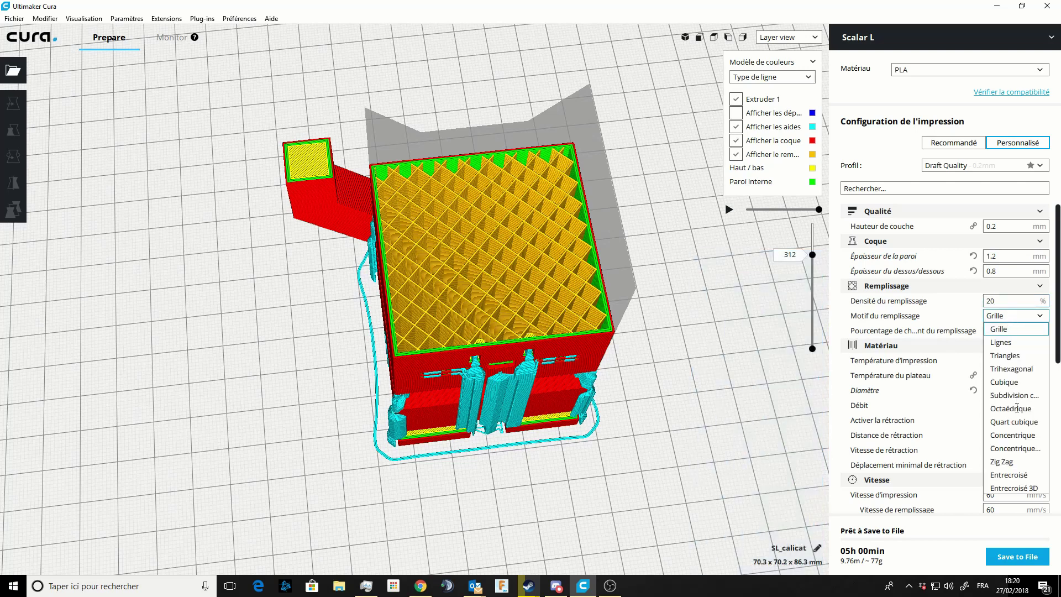
{"action": "left_click", "coordinate": [1022, 319]}
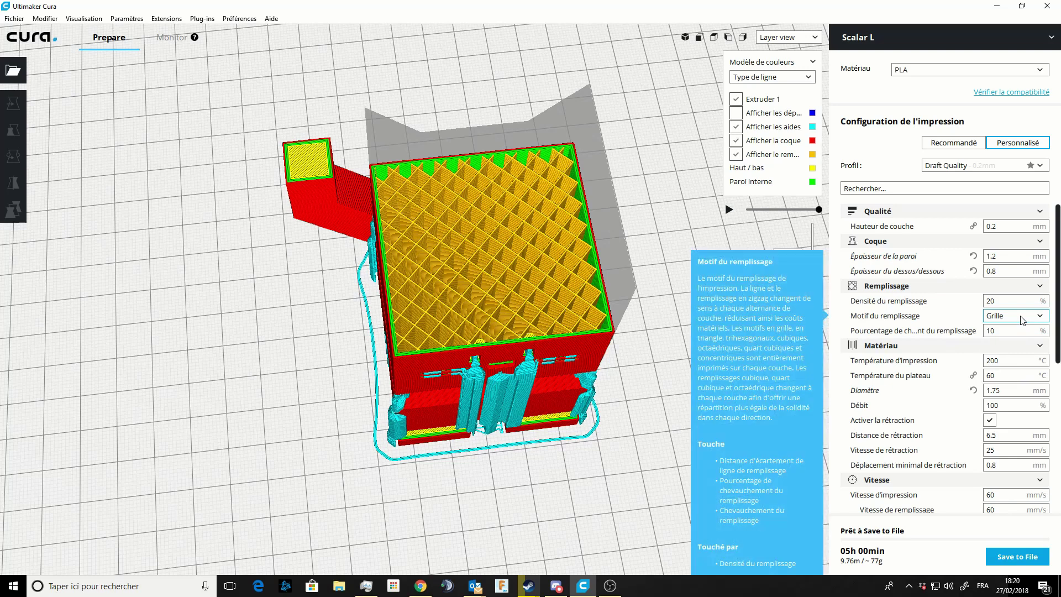
Step: Switch the infill pattern to Trihexagonal, reslice the cat and inspect the pattern down to layer 284
{"action": "left_click", "coordinate": [990, 317]}
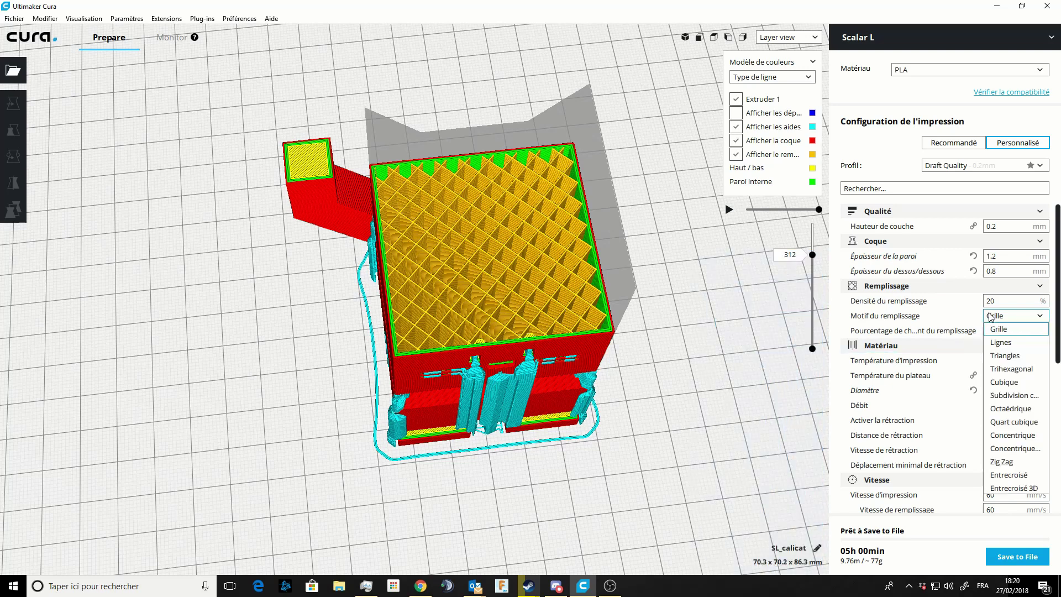
{"action": "left_click", "coordinate": [1010, 369]}
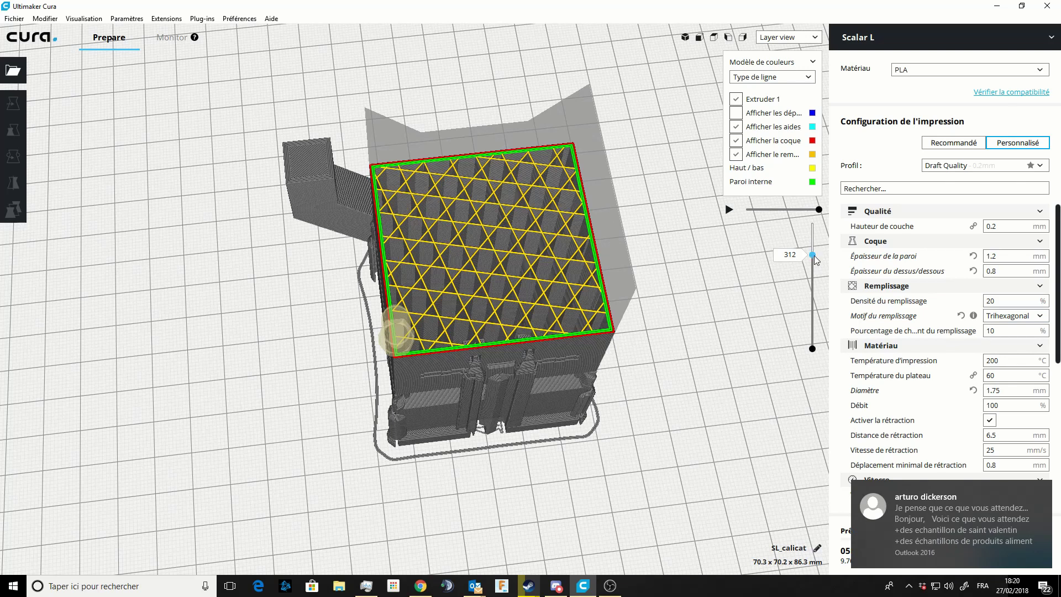
{"action": "mouse_move", "coordinate": [812, 259]}
{"action": "left_mouse_down"}
{"action": "mouse_move", "coordinate": [808, 279]}
{"action": "mouse_move", "coordinate": [812, 265]}
{"action": "left_mouse_up"}
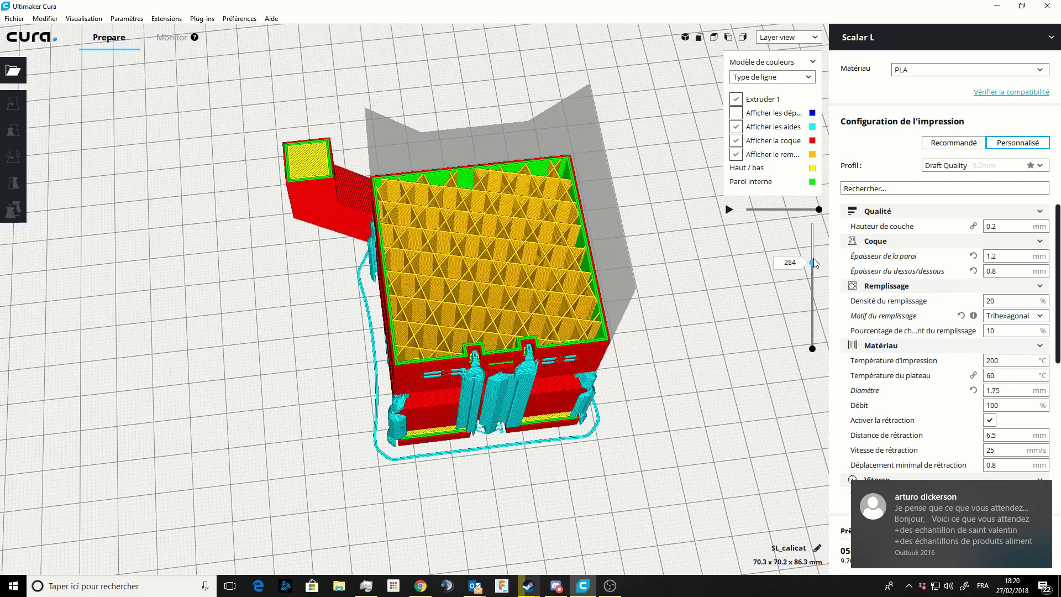
Step: Set the infill pattern back to Grille and reslice the model
{"action": "left_click", "coordinate": [998, 318]}
{"action": "left_click", "coordinate": [1000, 328]}
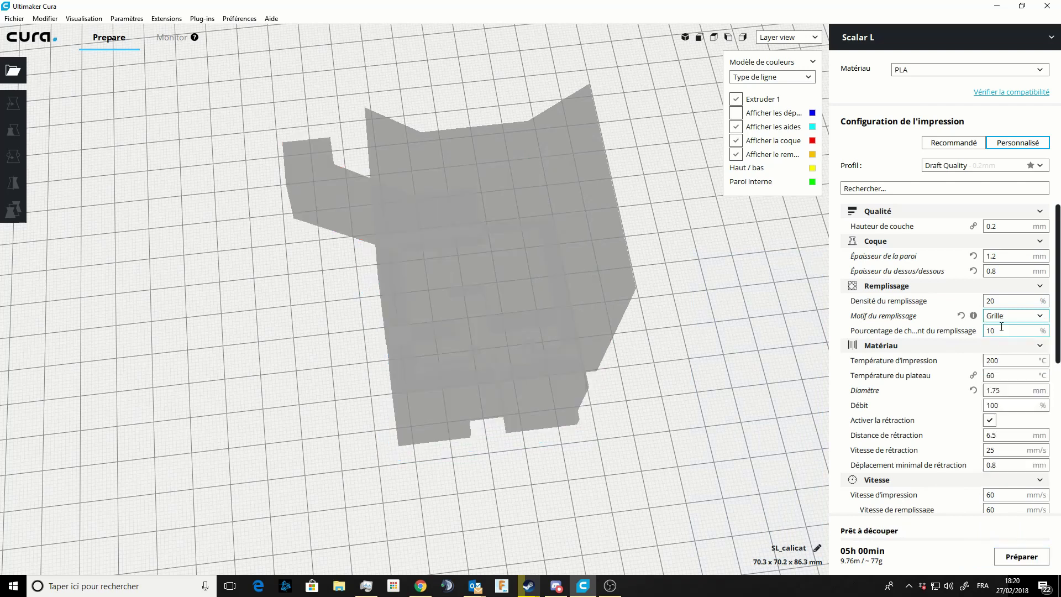
{"action": "mouse_move", "coordinate": [1010, 436]}
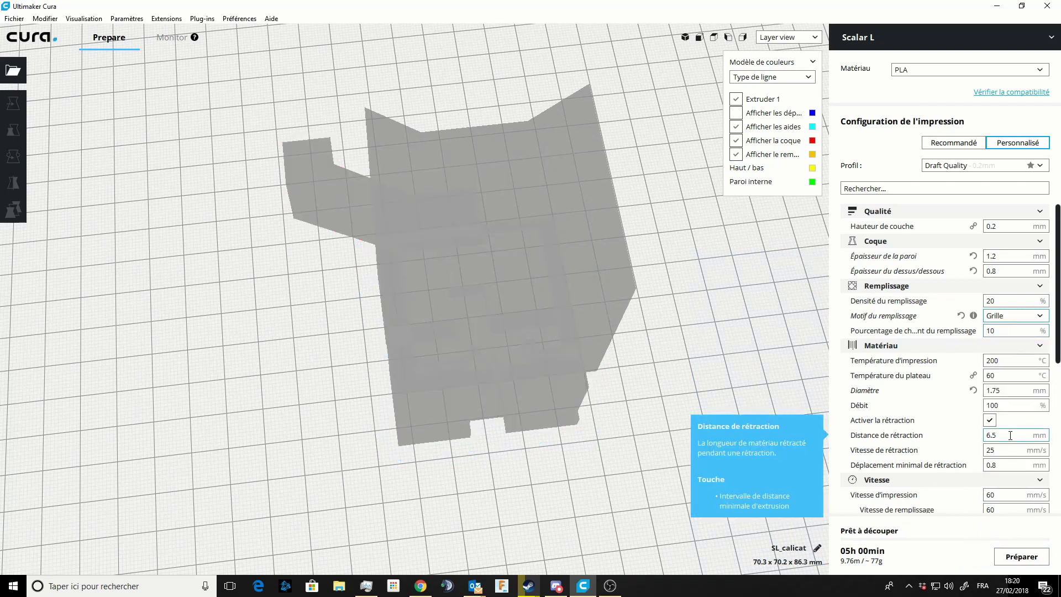
{"action": "left_click", "coordinate": [1022, 556]}
{"action": "mouse_move", "coordinate": [935, 335]}
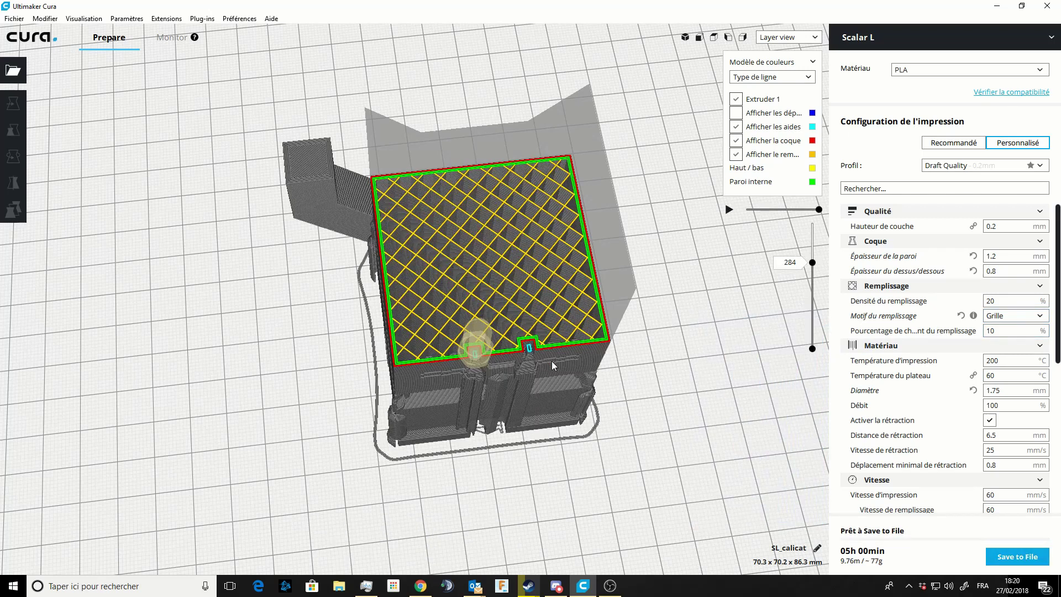
Step: Set the infill overlap percentage to 20 % and reslice to inspect where the infill meets the inner walls at layer 284
{"action": "scroll", "coordinate": [551, 360], "scroll_direction": "up", "scroll_amount": 5}
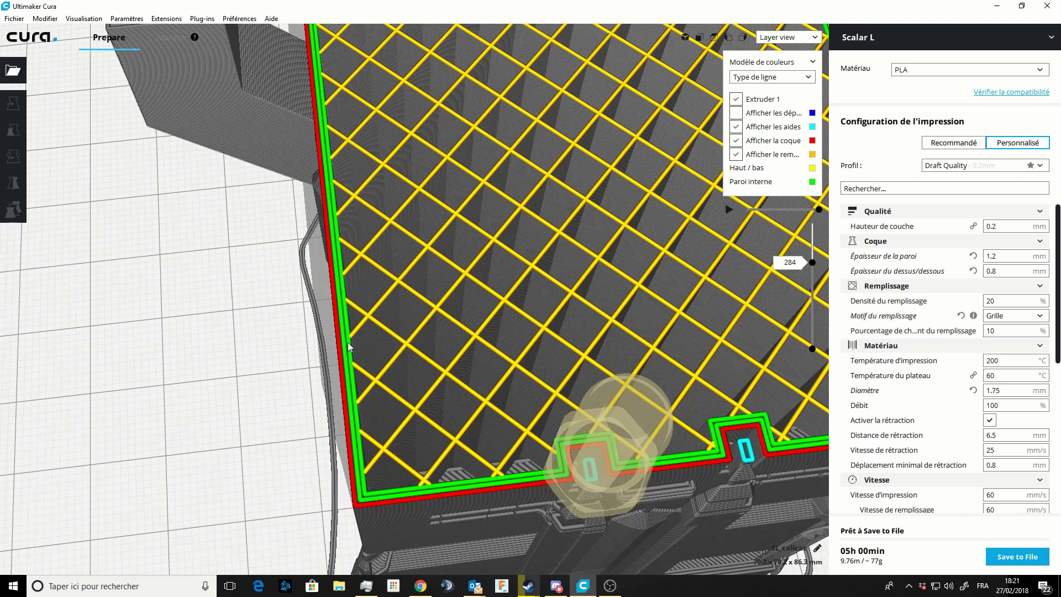
{"action": "mouse_move", "coordinate": [1013, 331]}
{"action": "left_click_drag", "start_coordinate": [1010, 331], "coordinate": [984, 334]}
{"action": "type", "text": "20"}
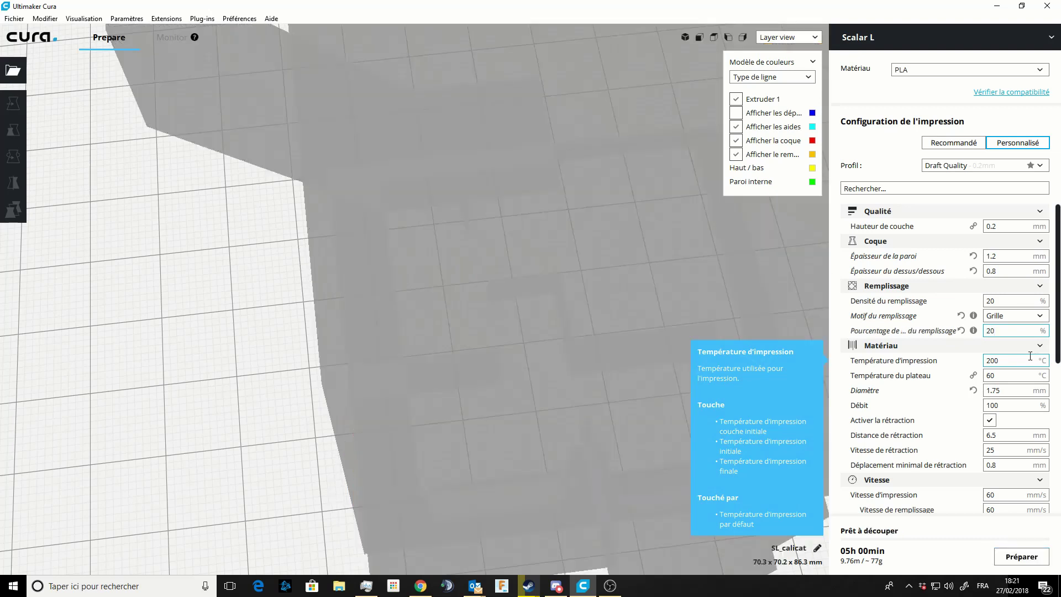
{"action": "left_click", "coordinate": [1009, 552]}
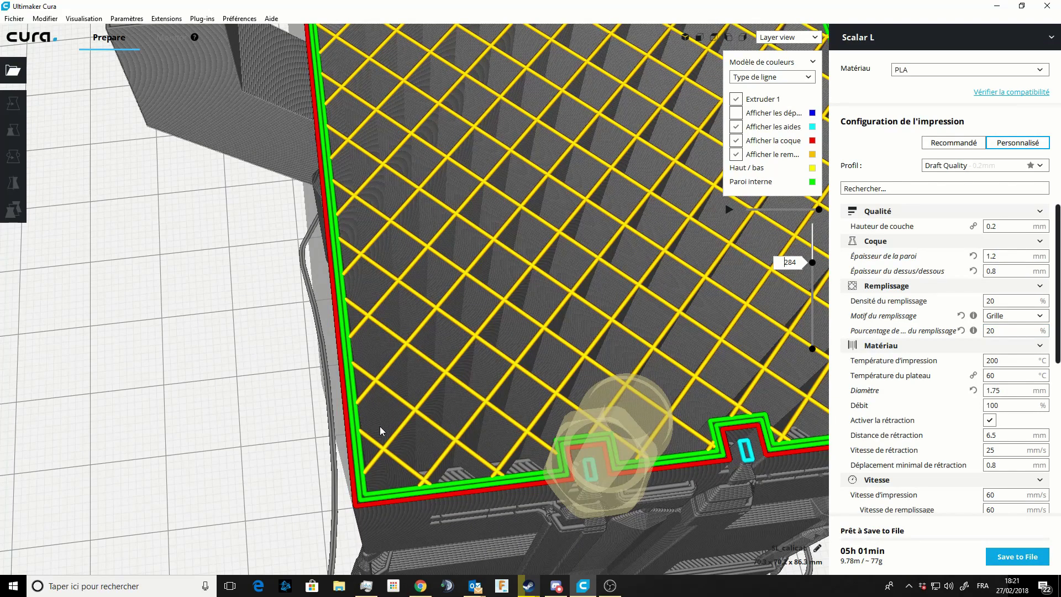
{"action": "scroll", "coordinate": [488, 439], "scroll_direction": "down", "scroll_amount": 2}
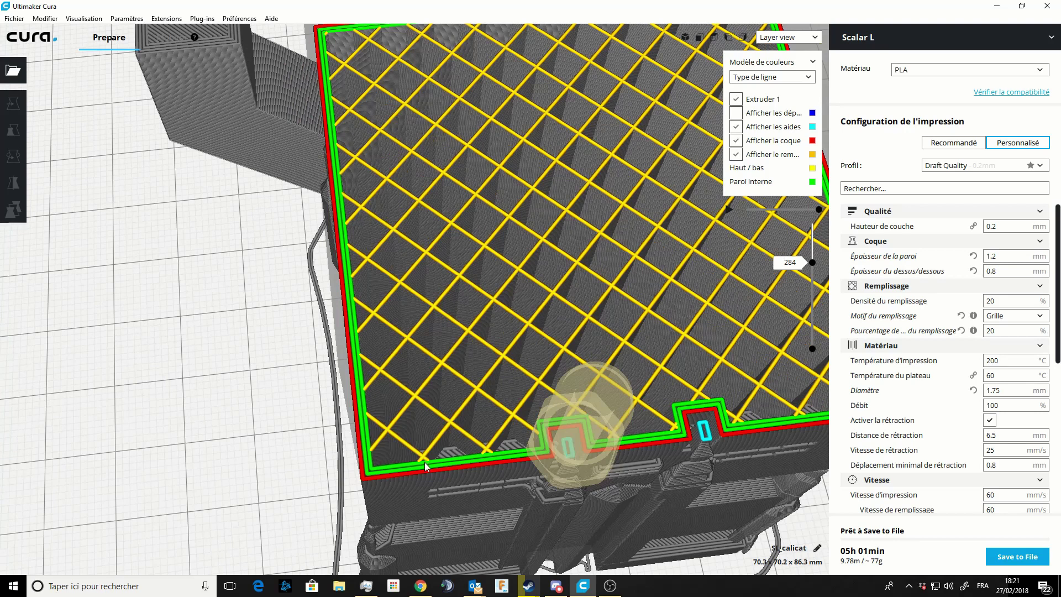
{"action": "scroll", "coordinate": [481, 432], "scroll_direction": "down", "scroll_amount": 5}
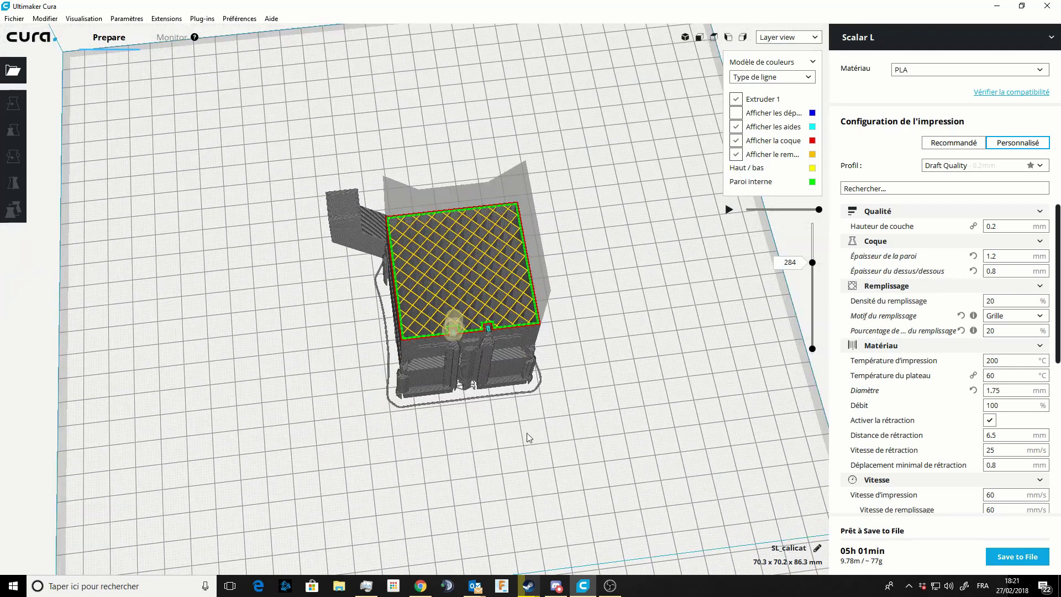
{"action": "scroll", "coordinate": [580, 436], "scroll_direction": "up", "scroll_amount": 1}
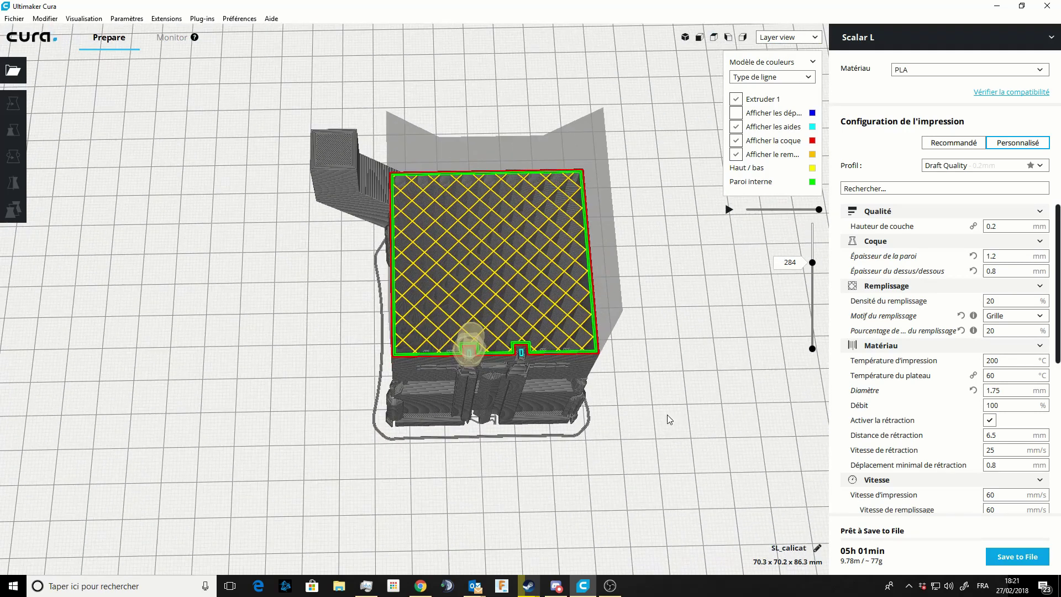
{"action": "right_click_drag", "start_coordinate": [667, 415], "coordinate": [589, 416]}
Step: Review the printing temperature and build plate temperature in the material settings
{"action": "left_click", "coordinate": [1045, 492]}
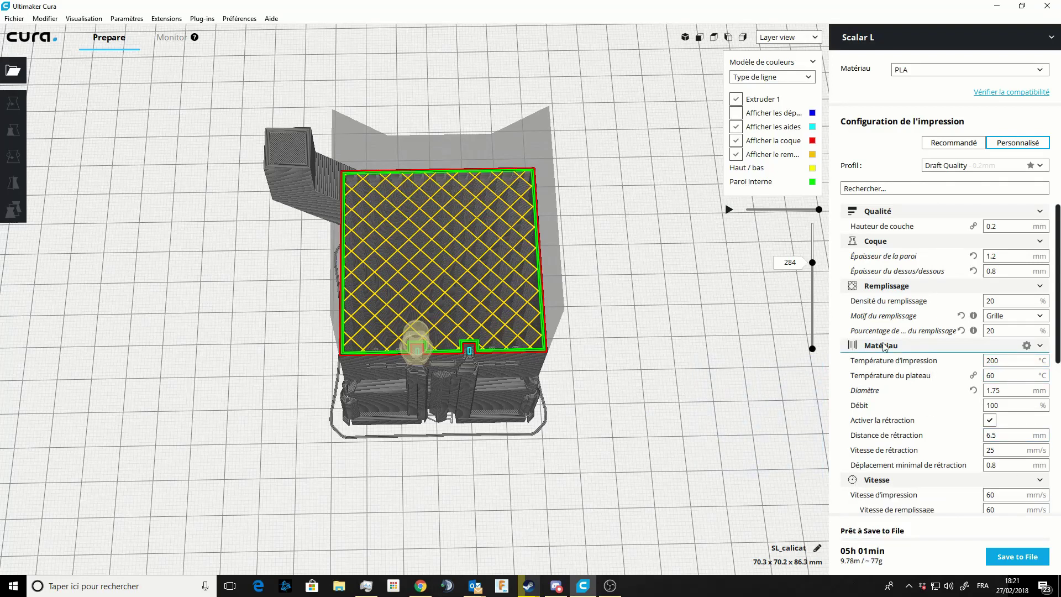
{"action": "mouse_move", "coordinate": [892, 361]}
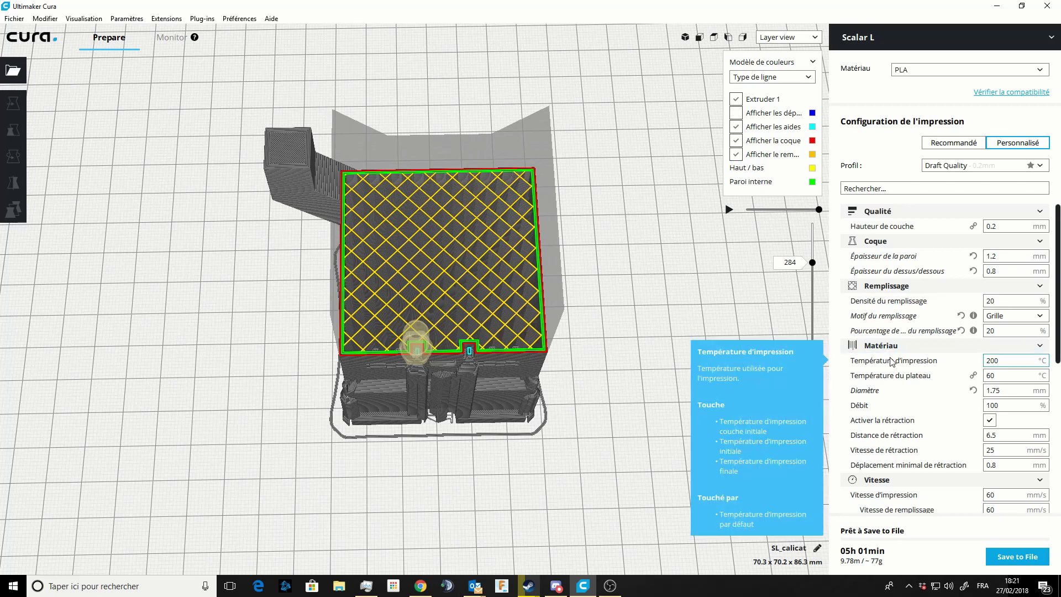
{"action": "double_click", "coordinate": [1006, 361]}
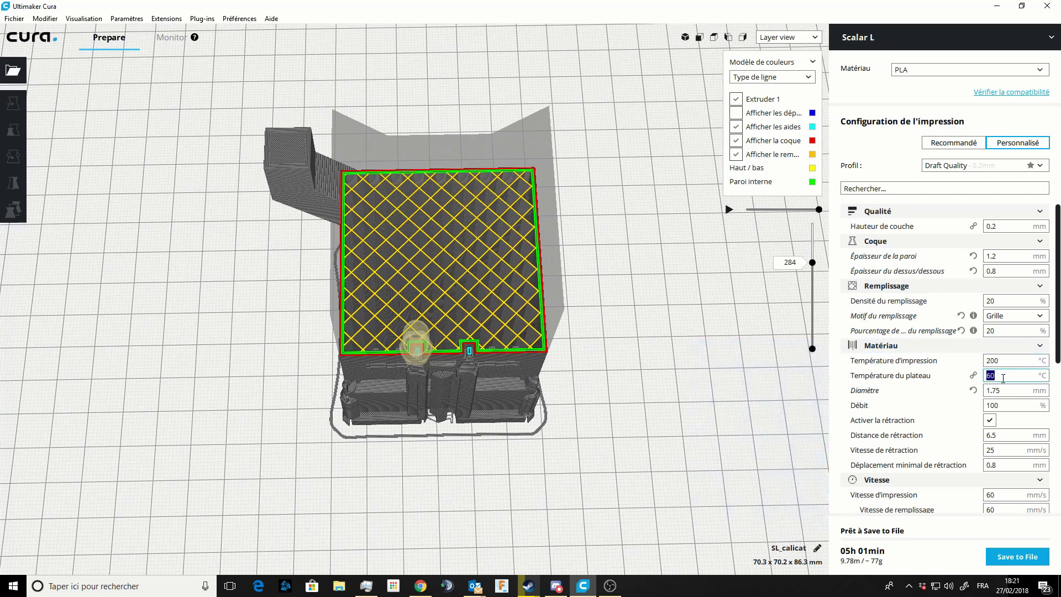
{"action": "middle_click_drag", "start_coordinate": [640, 384], "coordinate": [697, 397]}
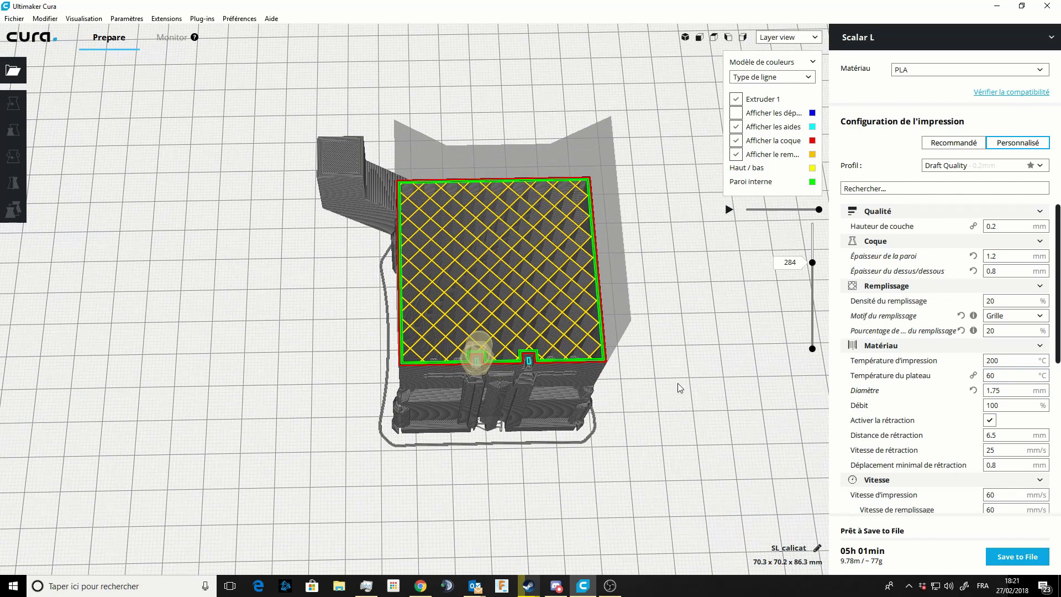
{"action": "right_click_drag", "start_coordinate": [670, 353], "coordinate": [662, 304]}
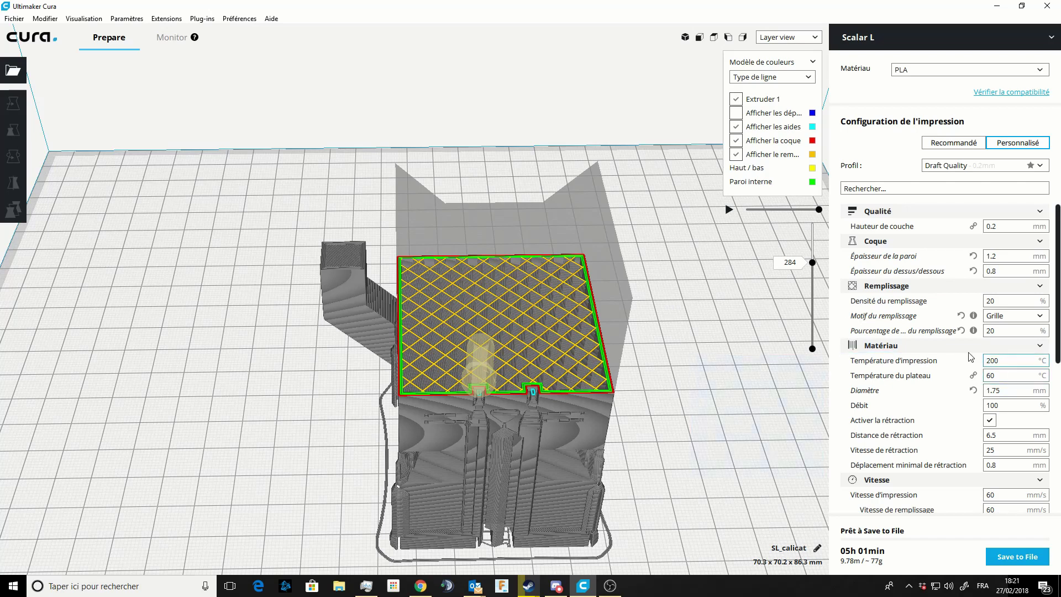
Step: Set the build plate temperature to 50 °C and reslice the model
{"action": "left_click", "coordinate": [988, 376]}
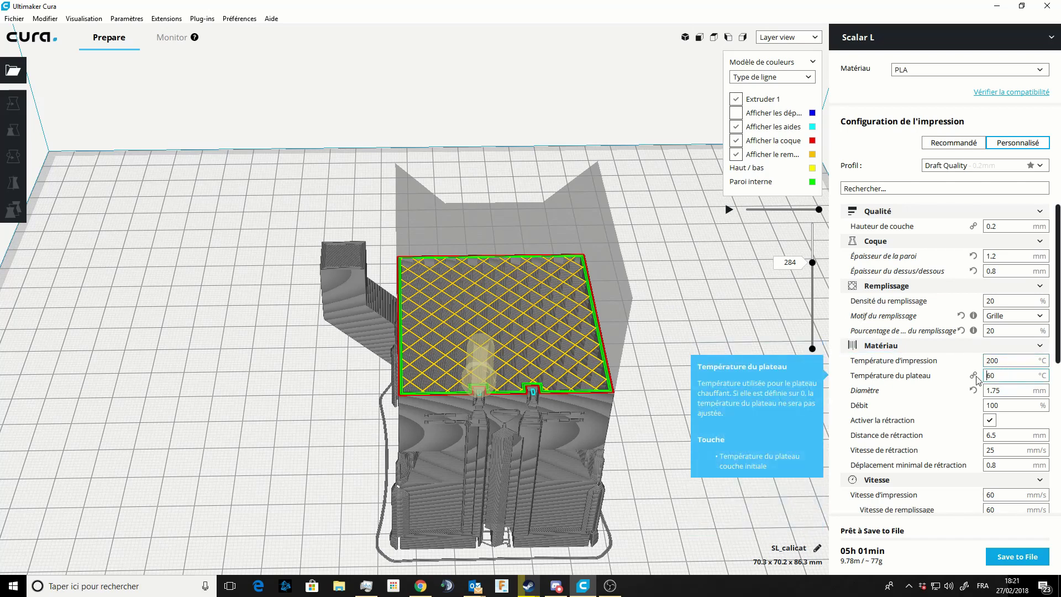
{"action": "double_click", "coordinate": [1004, 374]}
{"action": "type", "text": "50"}
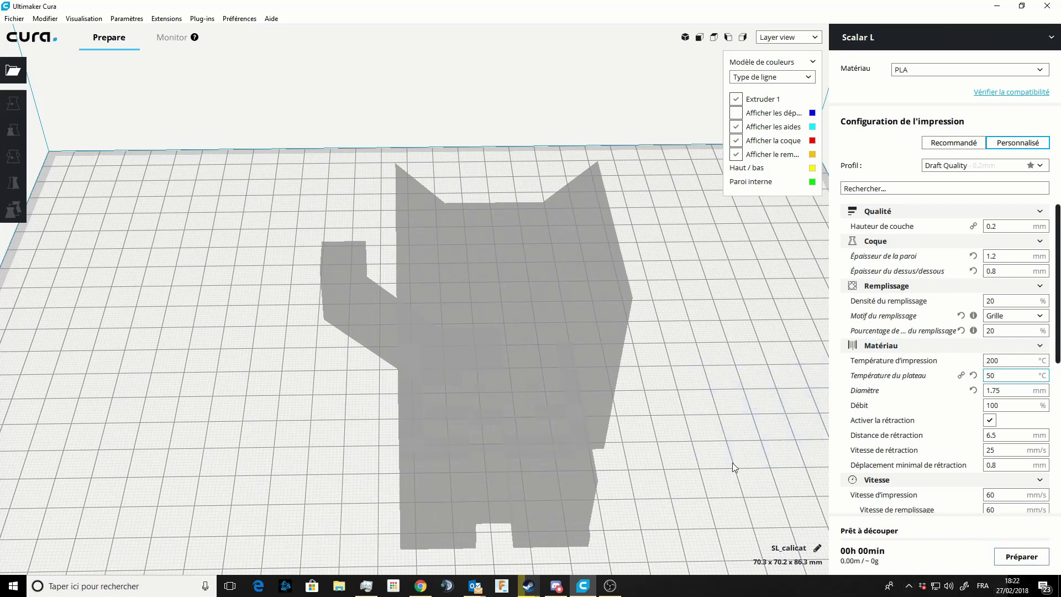
{"action": "mouse_move", "coordinate": [855, 379]}
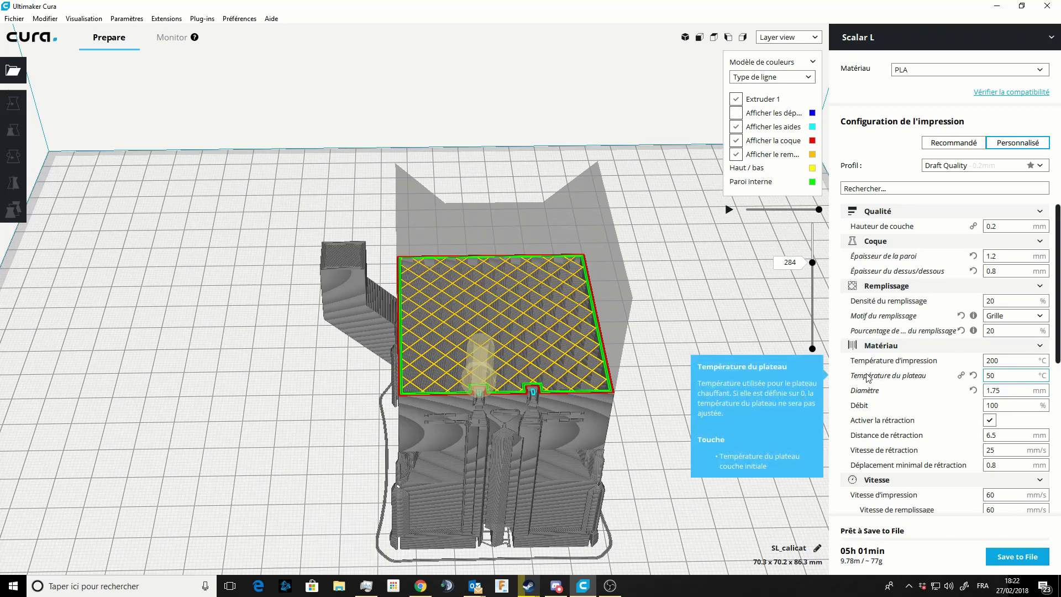
Step: Review the printing temperature, retraction and filament diameter settings of the material
{"action": "double_click", "coordinate": [993, 362]}
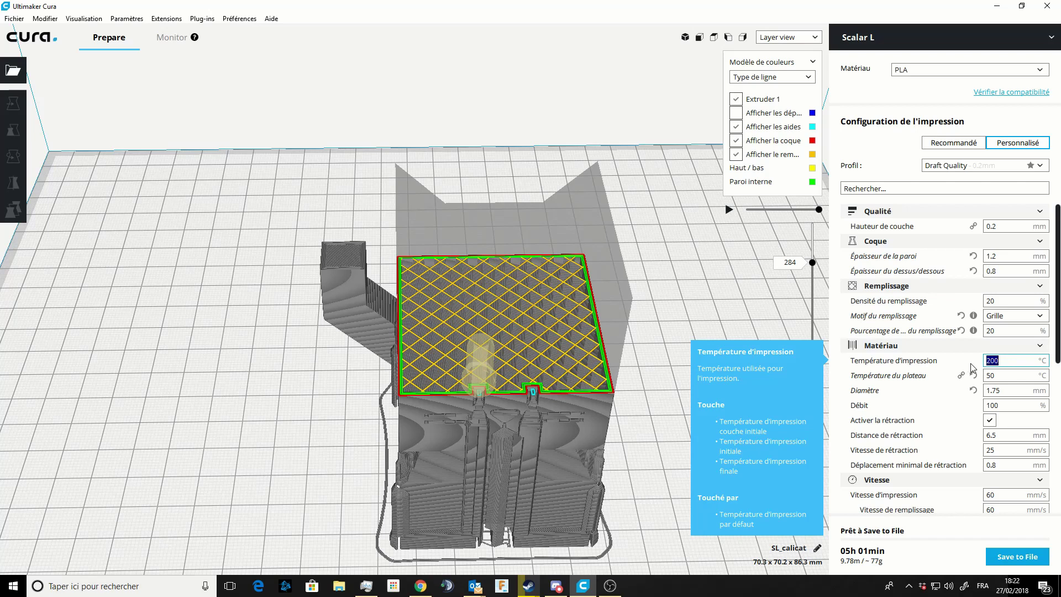
{"action": "mouse_move", "coordinate": [900, 418]}
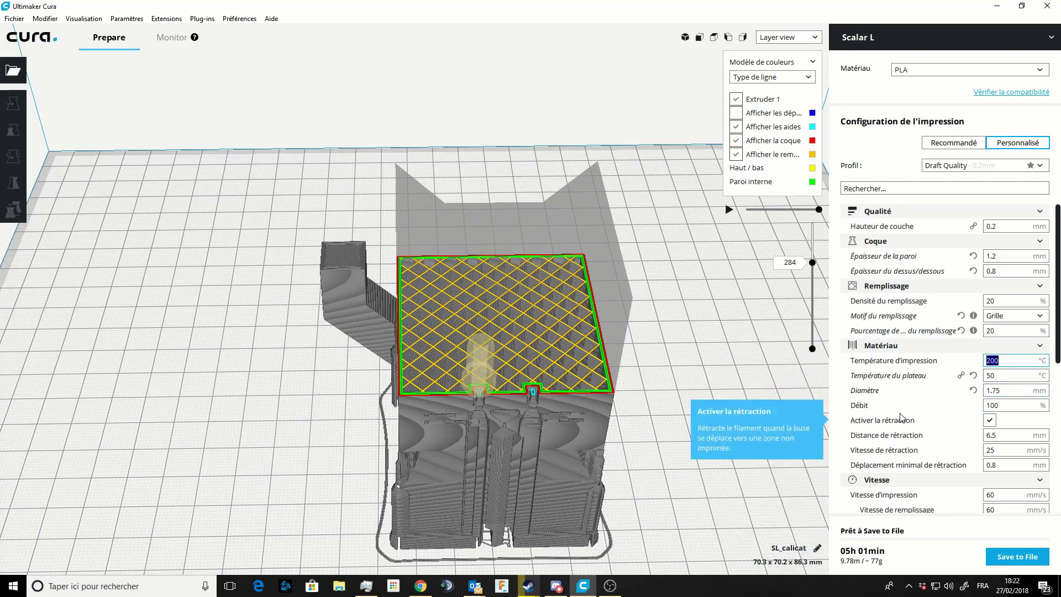
{"action": "left_click", "coordinate": [1003, 389]}
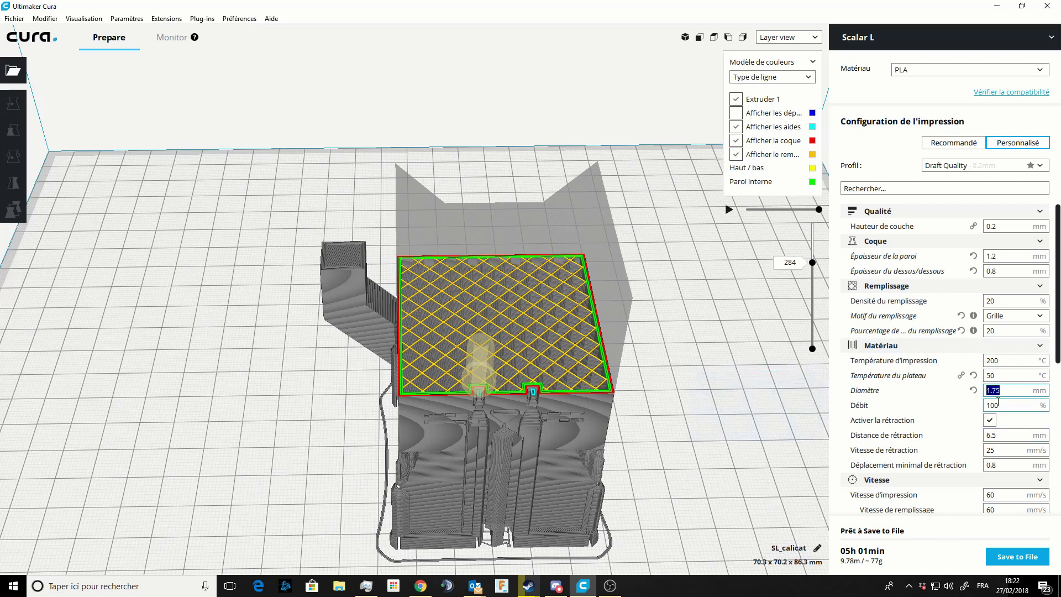
Step: Examine the material flow setting and its description, along with the retraction settings below it
{"action": "left_click", "coordinate": [1001, 403]}
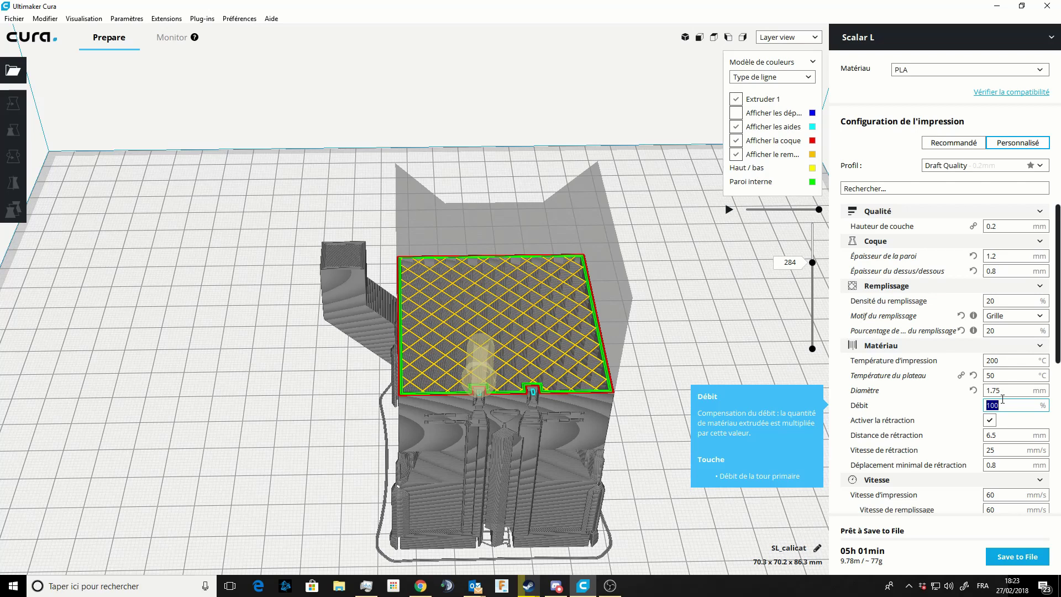
{"action": "left_click", "coordinate": [649, 453]}
{"action": "scroll", "coordinate": [650, 453], "scroll_direction": "down", "scroll_amount": 2}
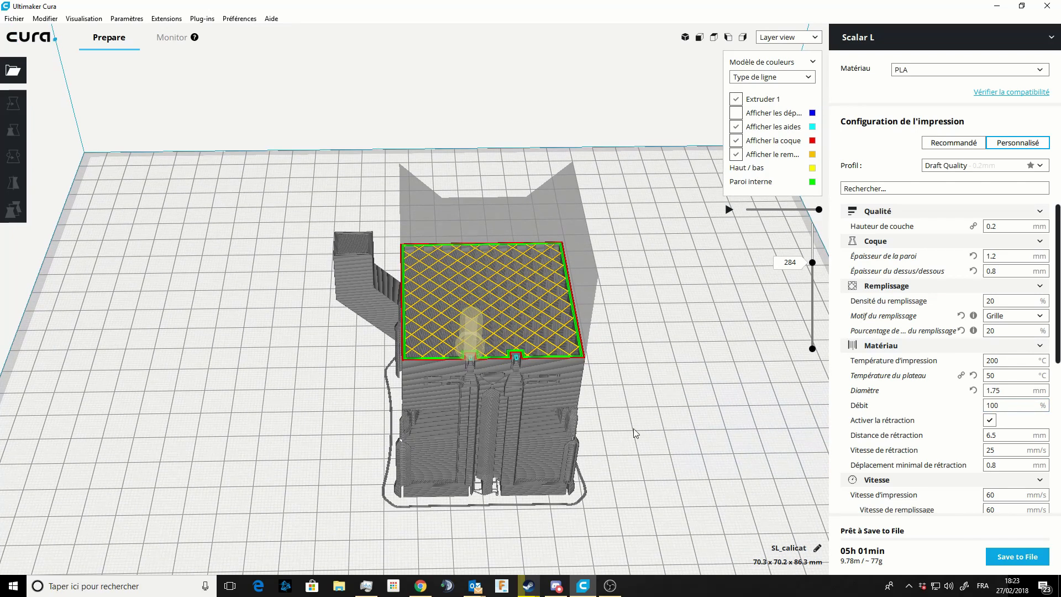
{"action": "left_click", "coordinate": [1009, 410]}
{"action": "double_click", "coordinate": [1000, 405]}
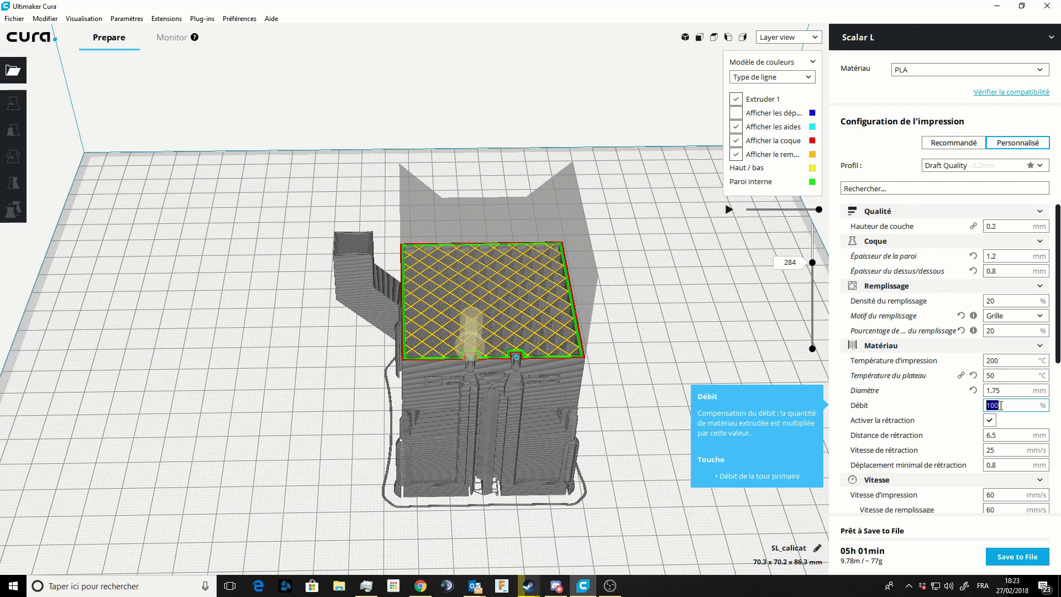
{"action": "left_click", "coordinate": [1000, 406]}
{"action": "scroll", "coordinate": [905, 408], "scroll_direction": "down", "scroll_amount": 1}
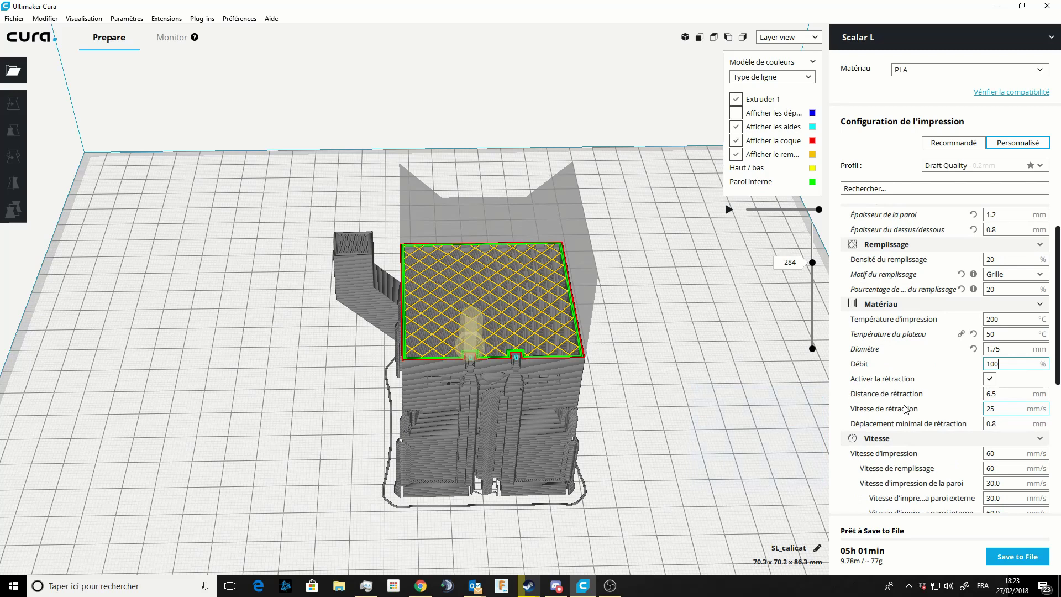
{"action": "double_click", "coordinate": [1008, 363]}
Step: Lower the displayed layers to 247 and then 243, and inspect the cat's infill, walls and supports from several angles
{"action": "left_click_drag", "start_coordinate": [812, 263], "coordinate": [812, 272]}
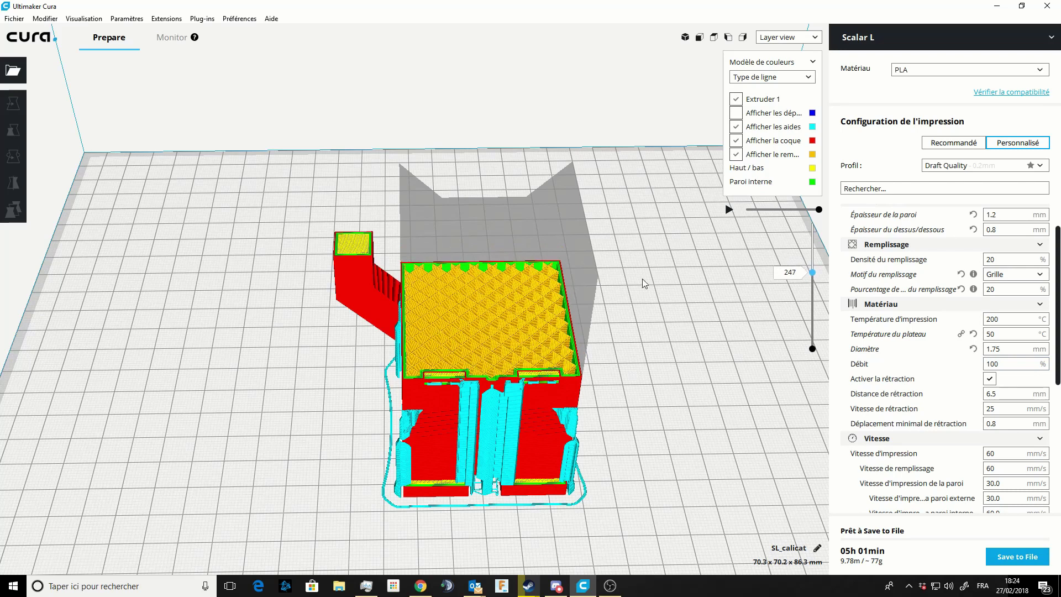
{"action": "left_click_drag", "start_coordinate": [814, 276], "coordinate": [814, 278]}
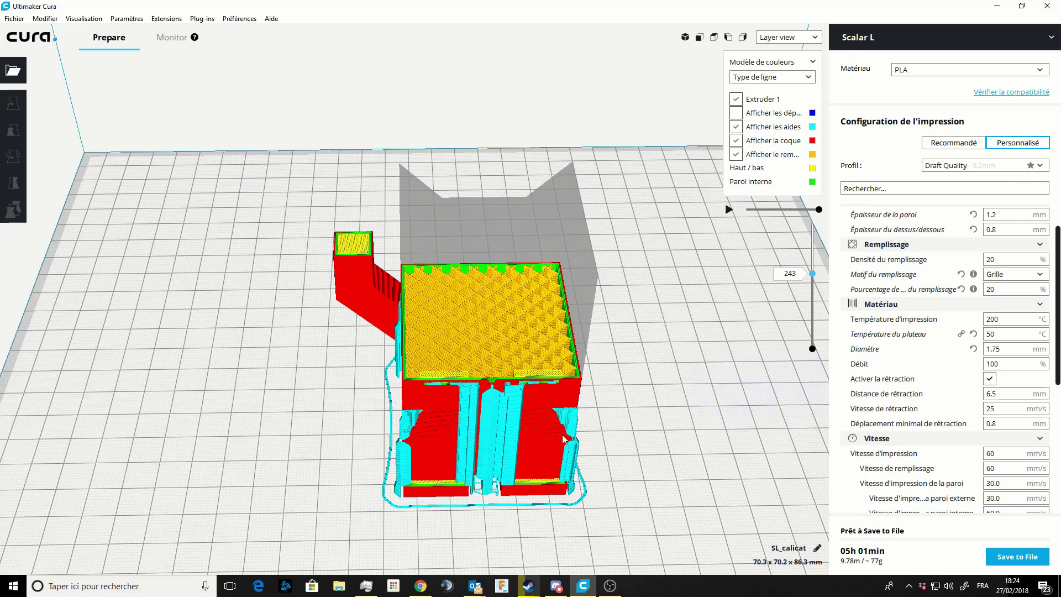
{"action": "right_click_drag", "start_coordinate": [420, 372], "coordinate": [338, 370]}
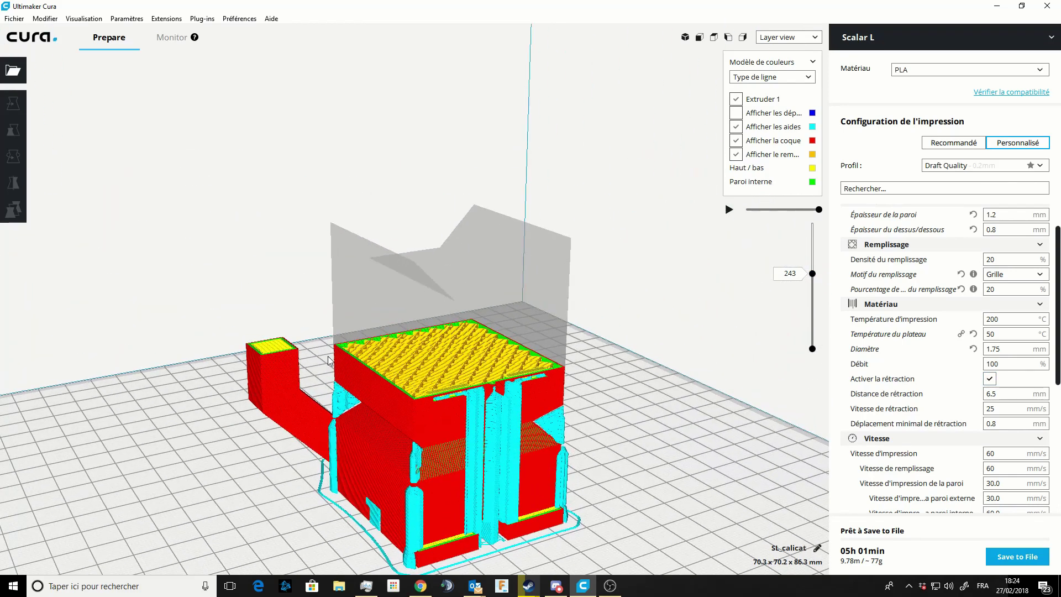
{"action": "right_click_drag", "start_coordinate": [619, 444], "coordinate": [573, 470]}
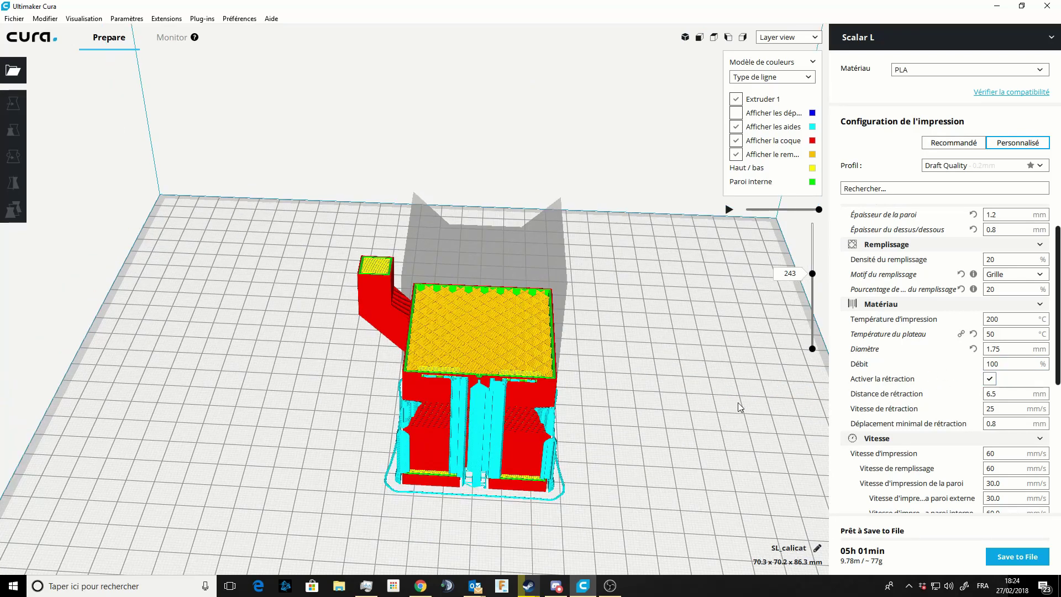
Step: Check the retraction distance and retraction speed settings, and set the retraction distance to 2 mm
{"action": "scroll", "coordinate": [740, 404], "scroll_direction": "up", "scroll_amount": 3}
{"action": "double_click", "coordinate": [990, 393]}
{"action": "double_click", "coordinate": [1006, 411]}
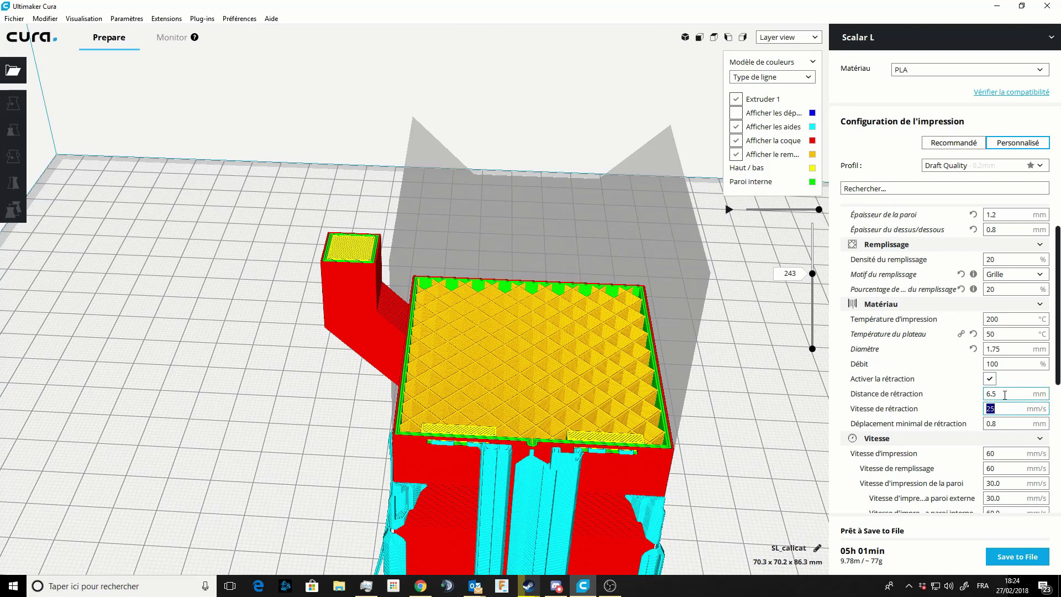
{"action": "left_click", "coordinate": [986, 393]}
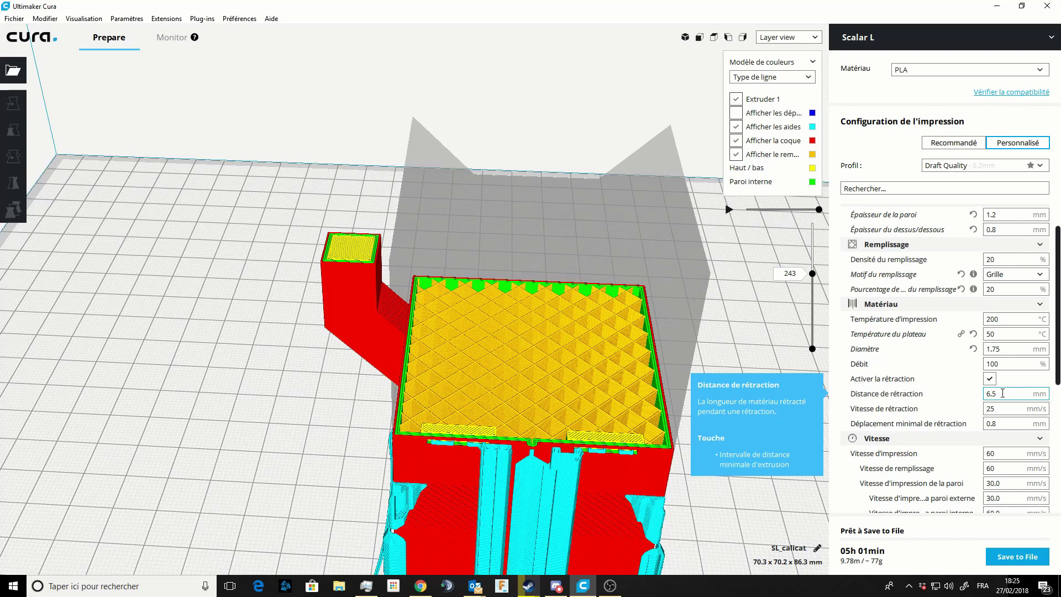
{"action": "left_click_drag", "start_coordinate": [1002, 393], "coordinate": [986, 394]}
{"action": "type", "text": "2"}
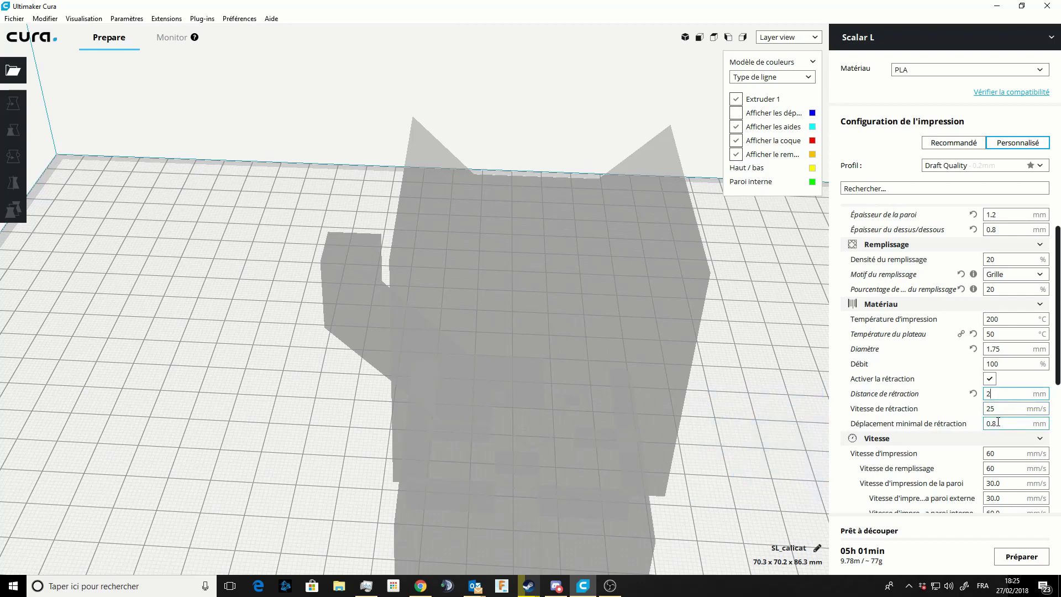
Step: Review the minimum retraction travel and the print, infill, wall, travel and initial layer speed settings
{"action": "double_click", "coordinate": [991, 424]}
{"action": "scroll", "coordinate": [1003, 420], "scroll_direction": "down", "scroll_amount": 3}
{"action": "scroll", "coordinate": [1003, 415], "scroll_direction": "down", "scroll_amount": 4}
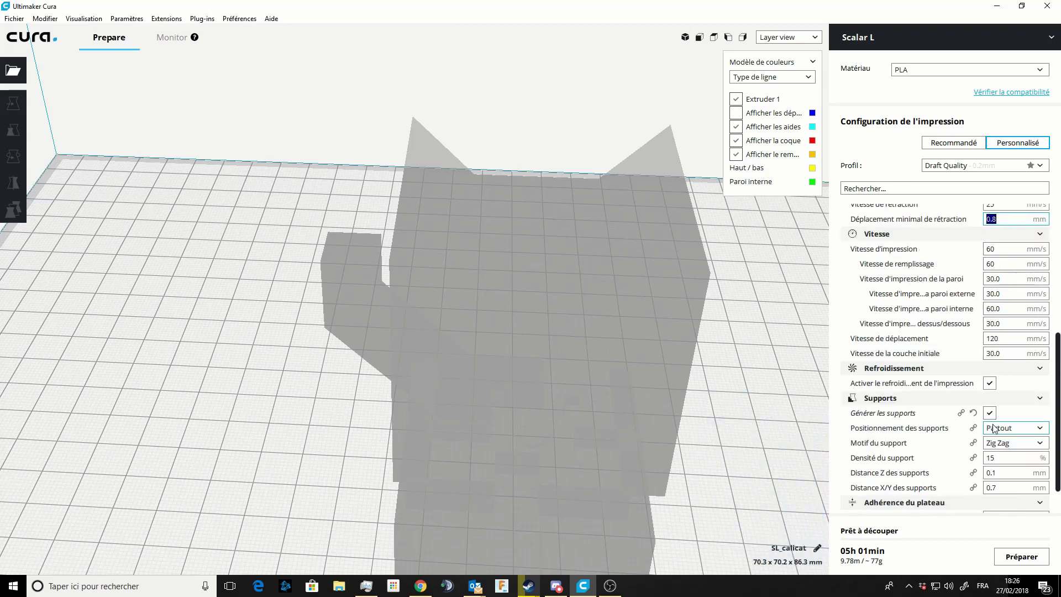
{"action": "scroll", "coordinate": [991, 429], "scroll_direction": "up", "scroll_amount": 2}
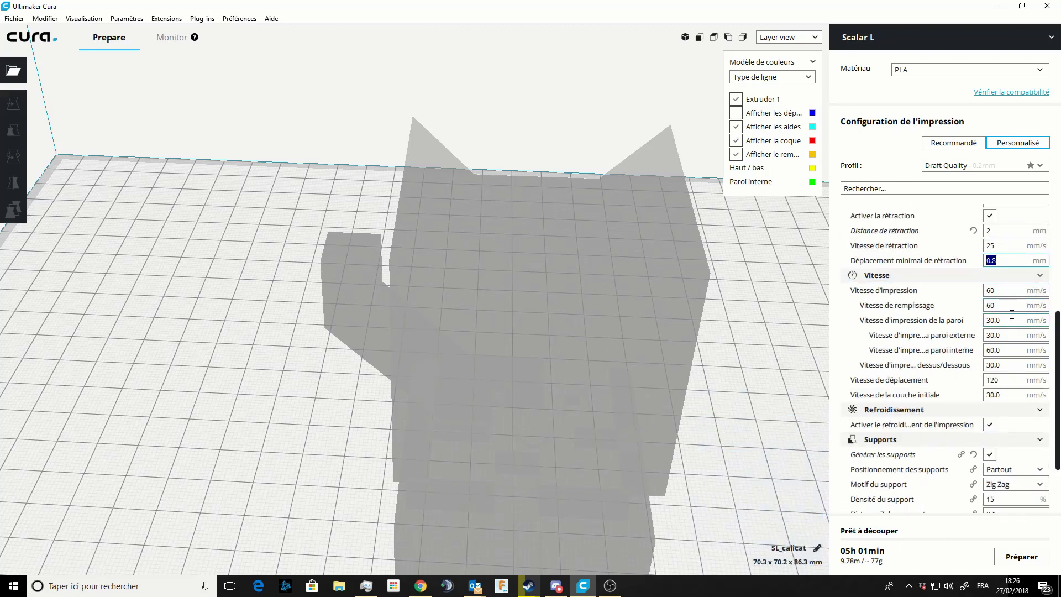
{"action": "left_click", "coordinate": [734, 479]}
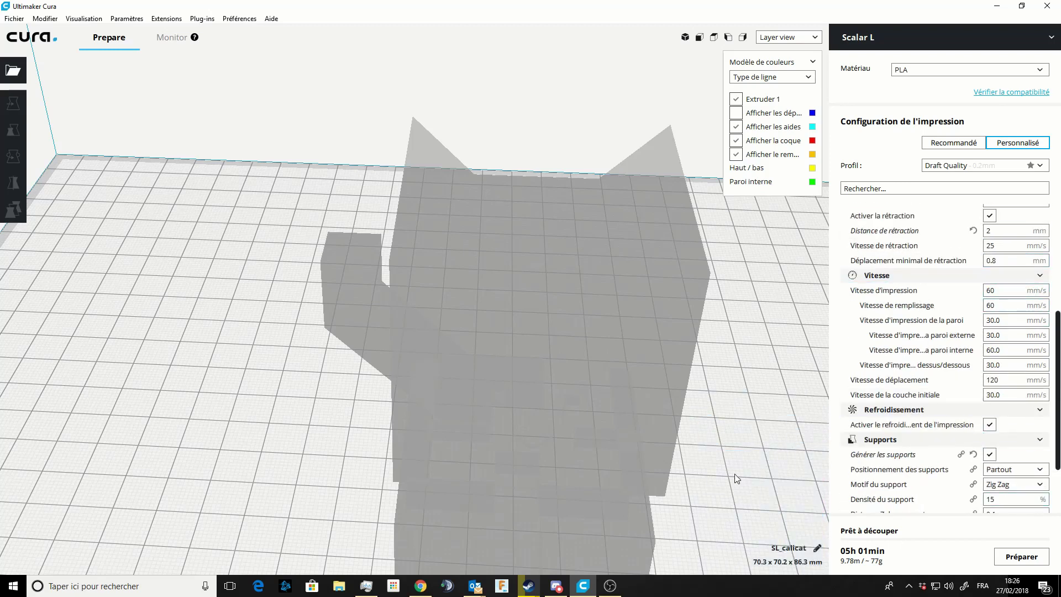
{"action": "double_click", "coordinate": [992, 290]}
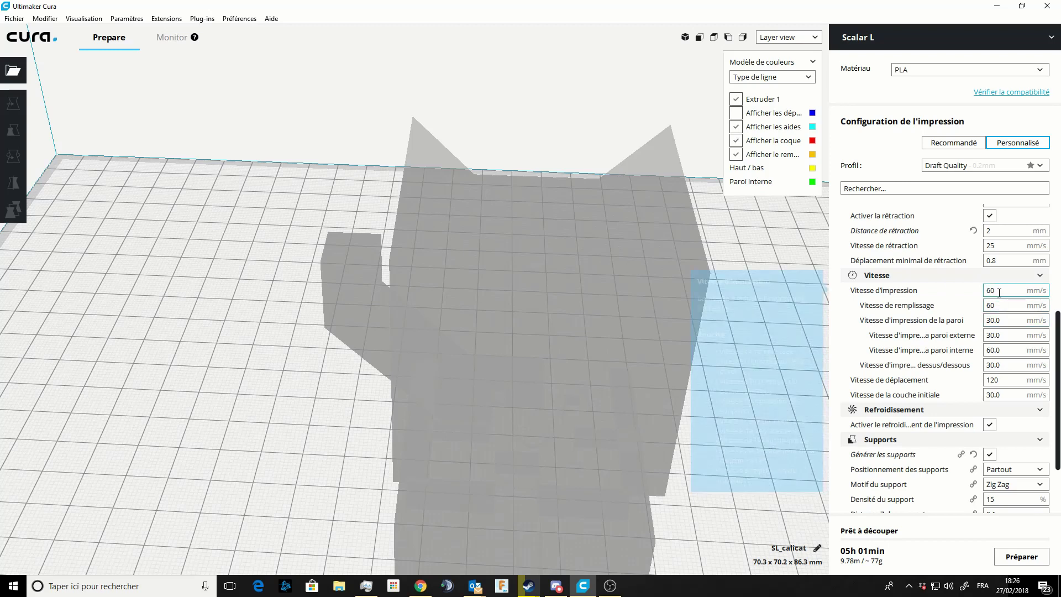
{"action": "left_click", "coordinate": [995, 304]}
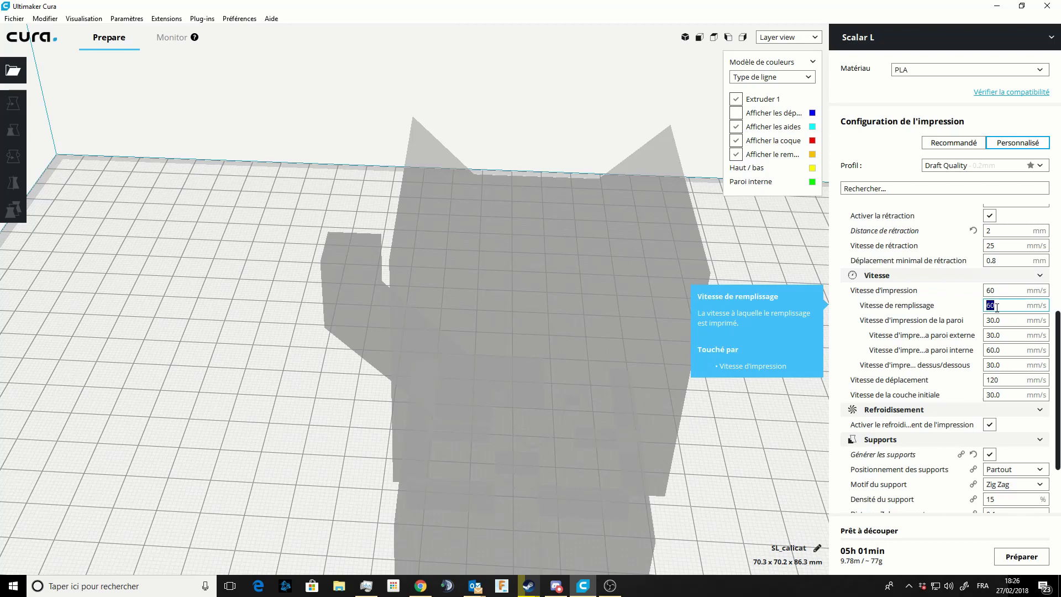
{"action": "left_click", "coordinate": [994, 320]}
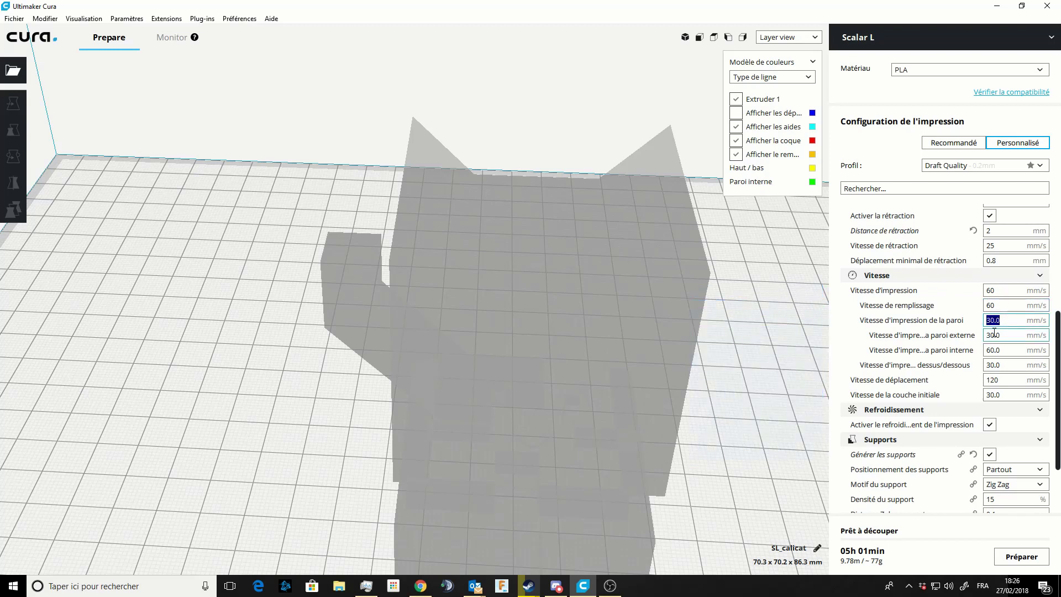
{"action": "double_click", "coordinate": [994, 333]}
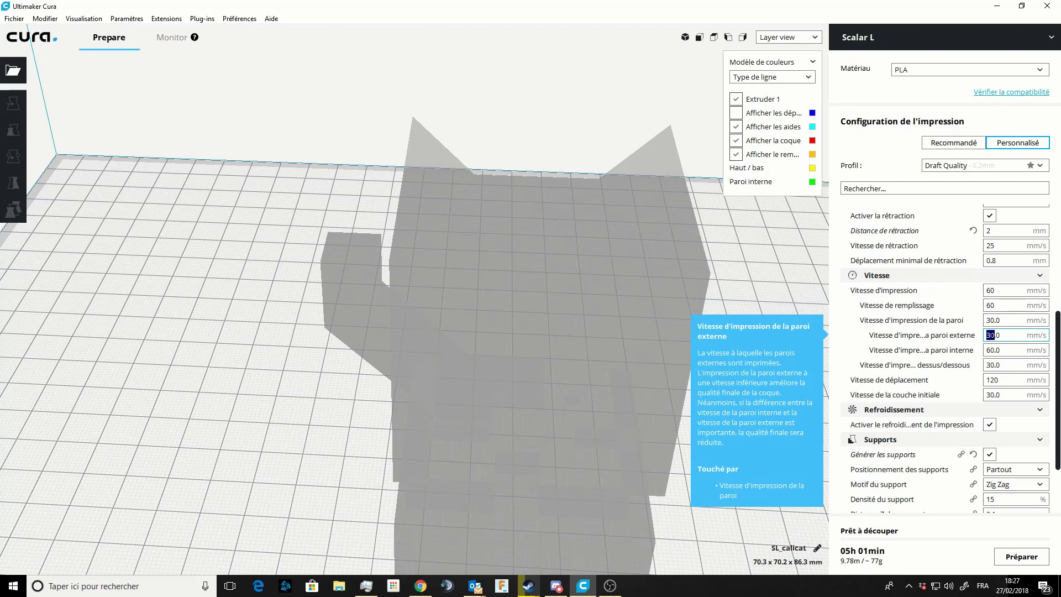
{"action": "left_click", "coordinate": [997, 394]}
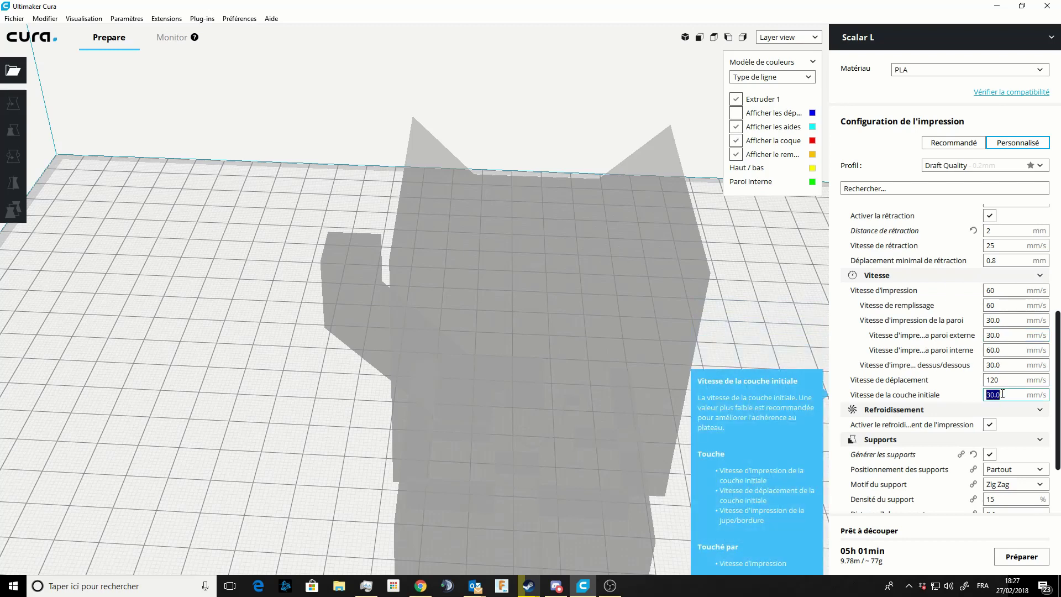
{"action": "double_click", "coordinate": [1003, 378]}
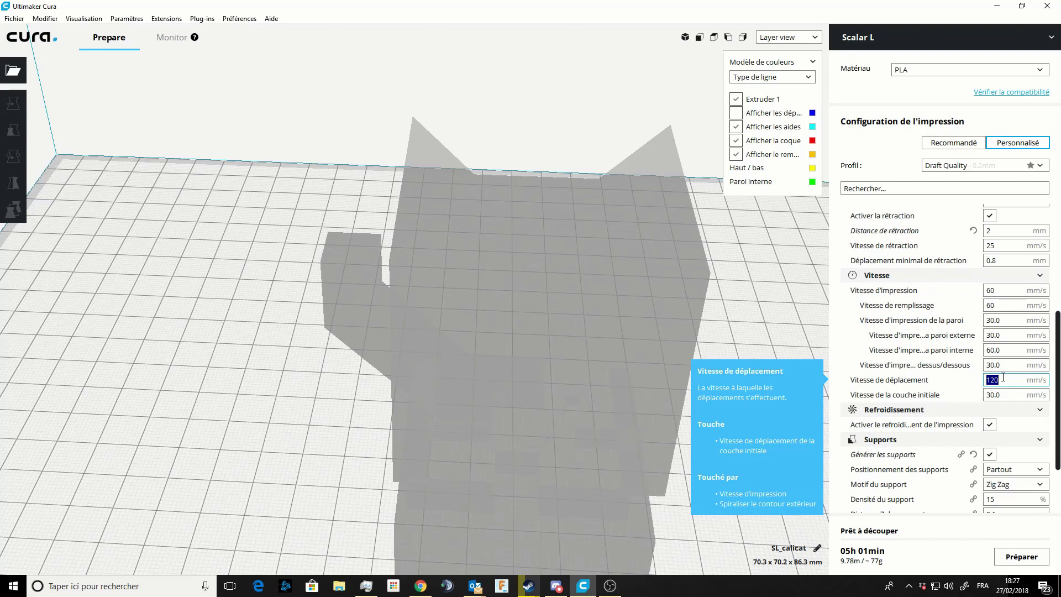
Step: Try a print speed of 50 mm/s, check the dependent wall speed, and set the print speed back to 60 mm/s
{"action": "double_click", "coordinate": [993, 291]}
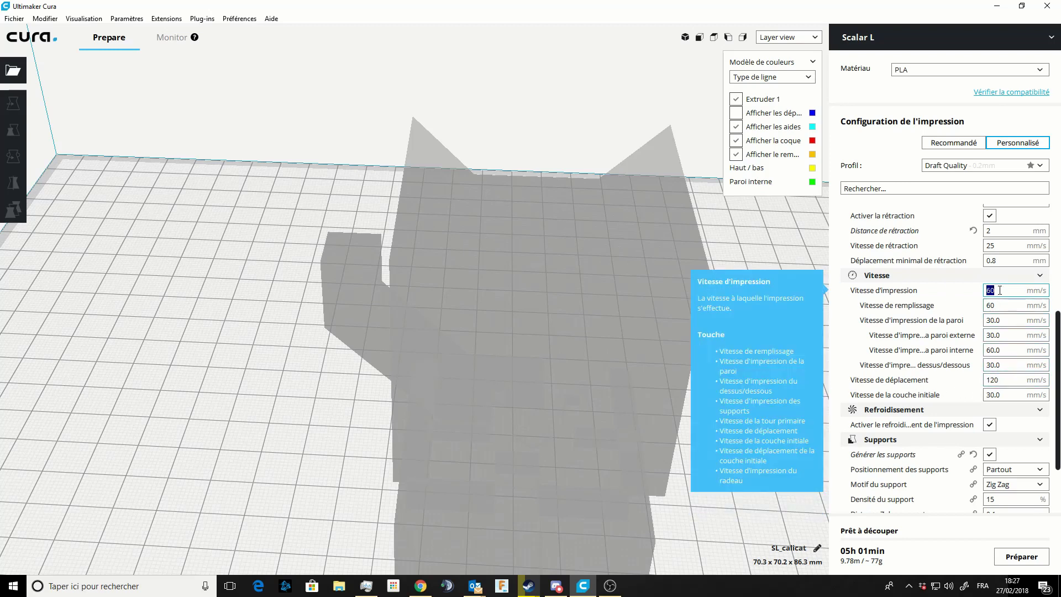
{"action": "type", "text": "50"}
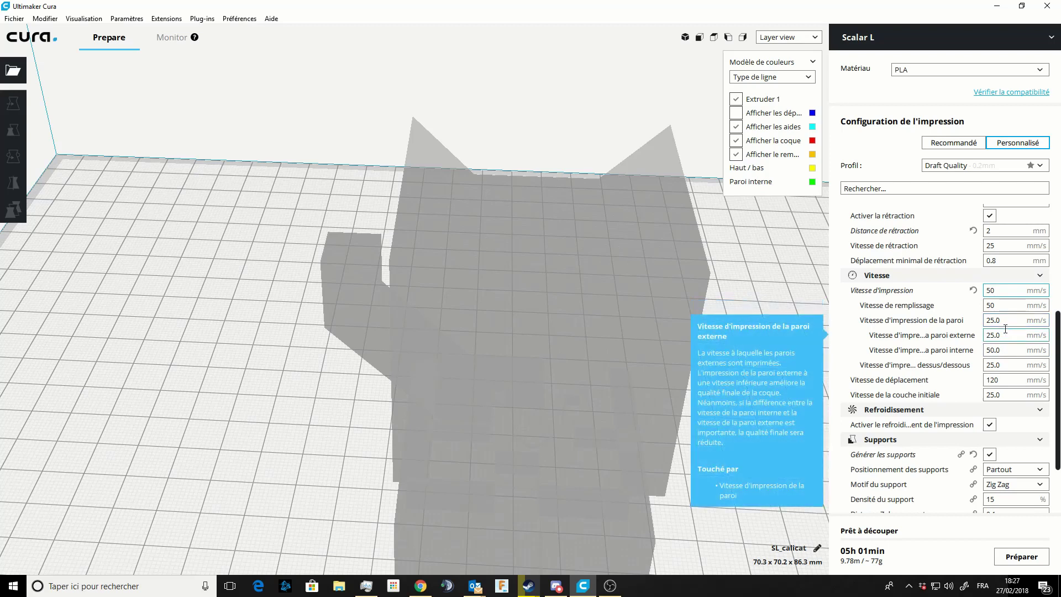
{"action": "left_click", "coordinate": [1000, 288]}
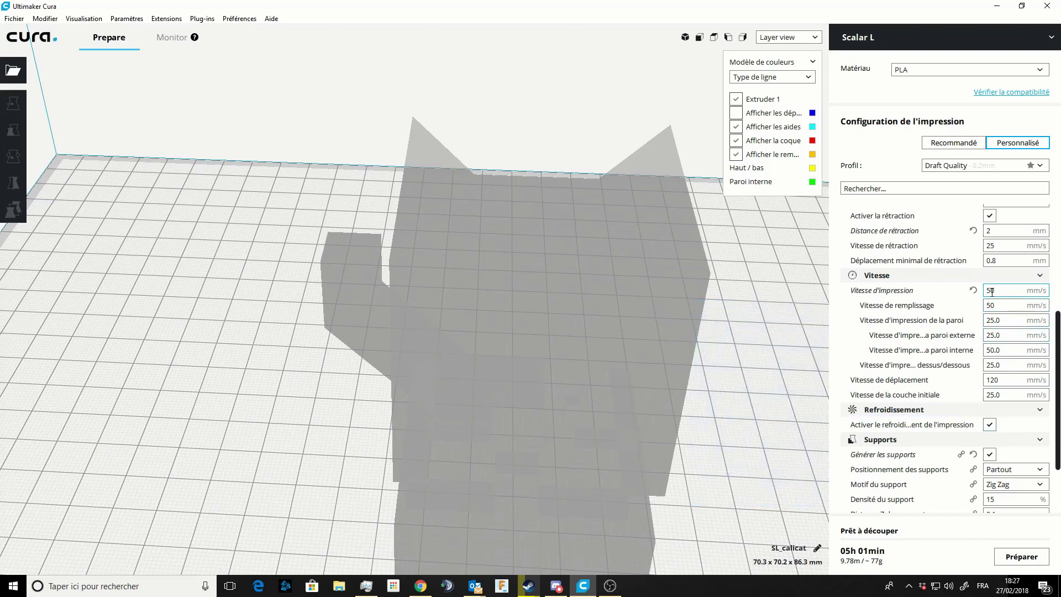
{"action": "double_click", "coordinate": [1002, 320]}
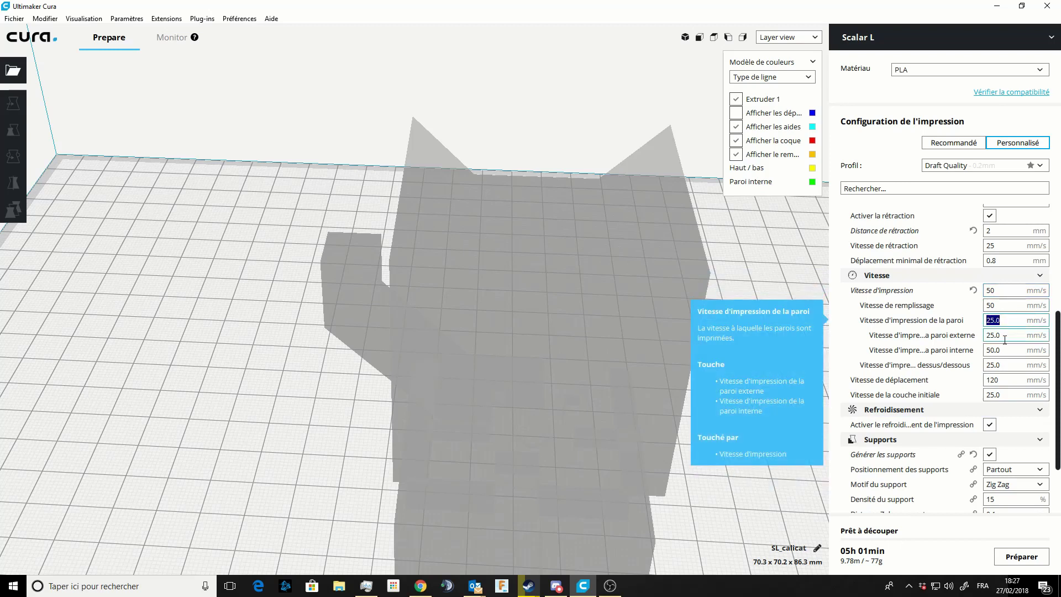
{"action": "double_click", "coordinate": [1006, 291]}
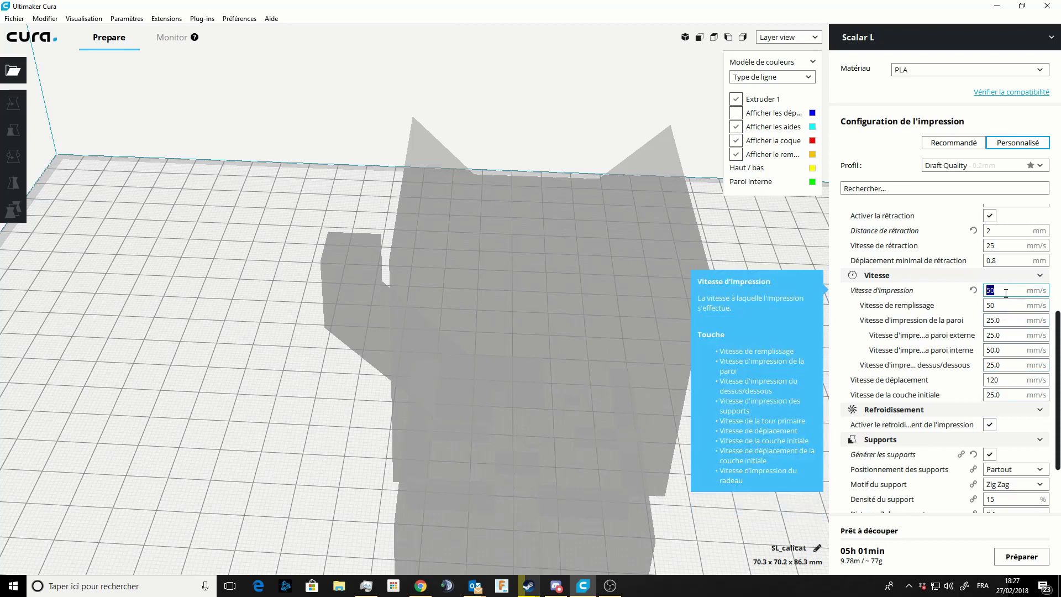
{"action": "type", "text": "60"}
Step: Try a wall print speed of 20 mm/s and an initial layer speed of 40 mm/s
{"action": "double_click", "coordinate": [1002, 320]}
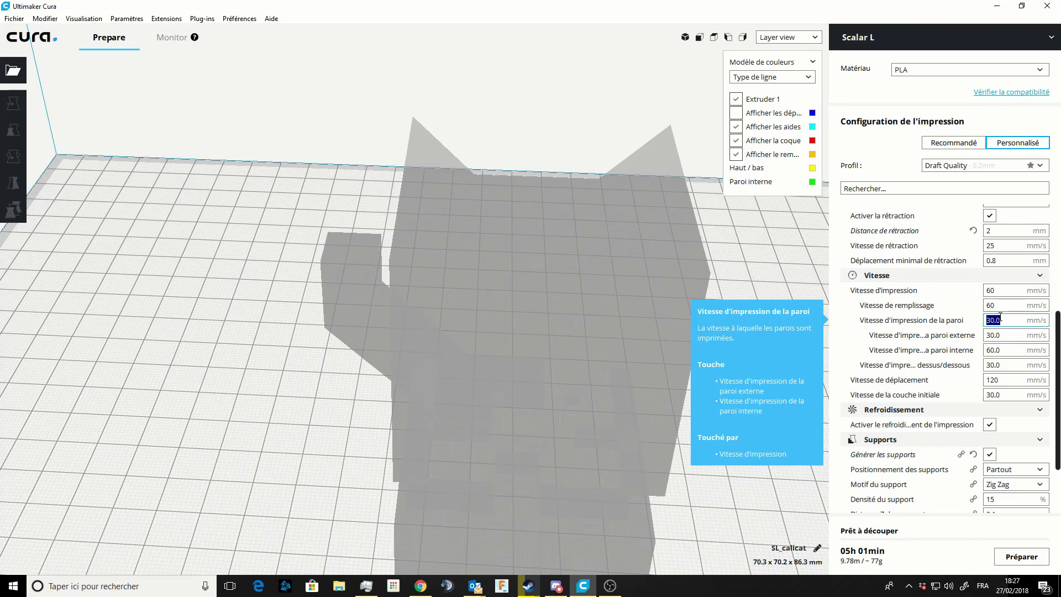
{"action": "type", "text": "0"}
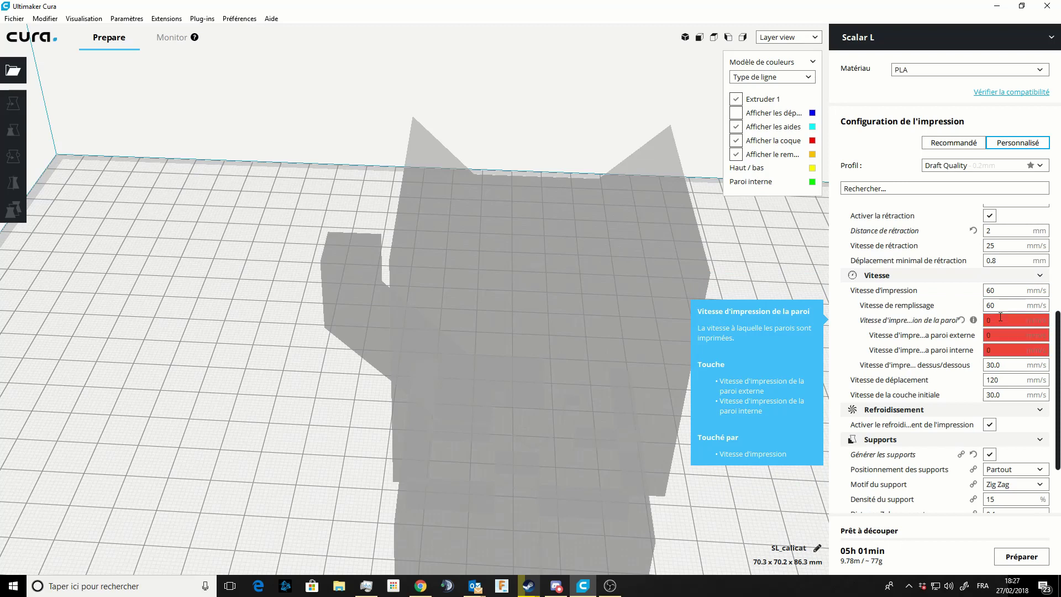
{"action": "key", "text": "BackSpace"}
{"action": "type", "text": "20"}
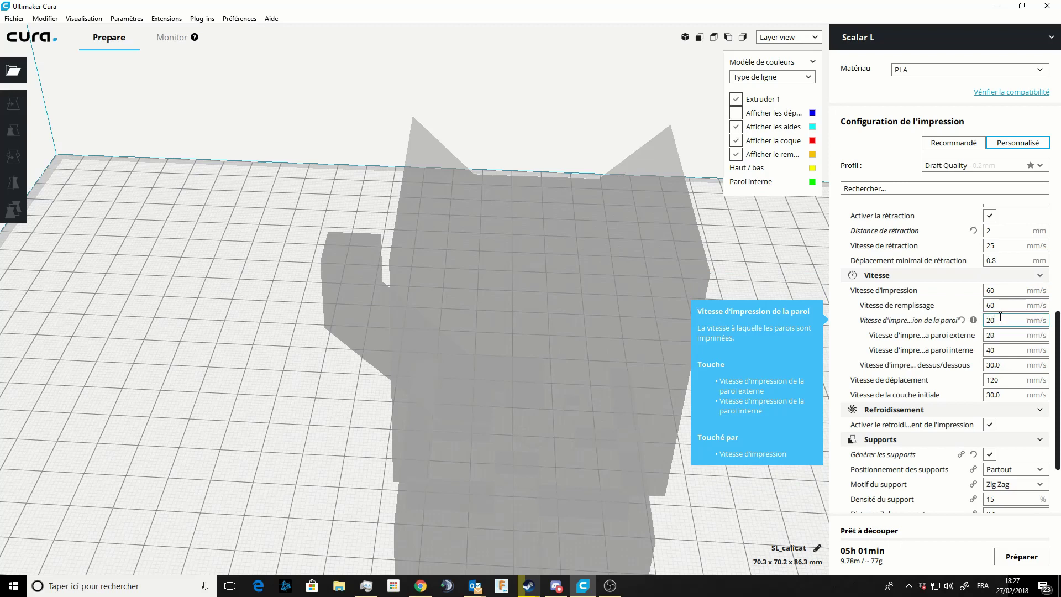
{"action": "double_click", "coordinate": [1000, 393]}
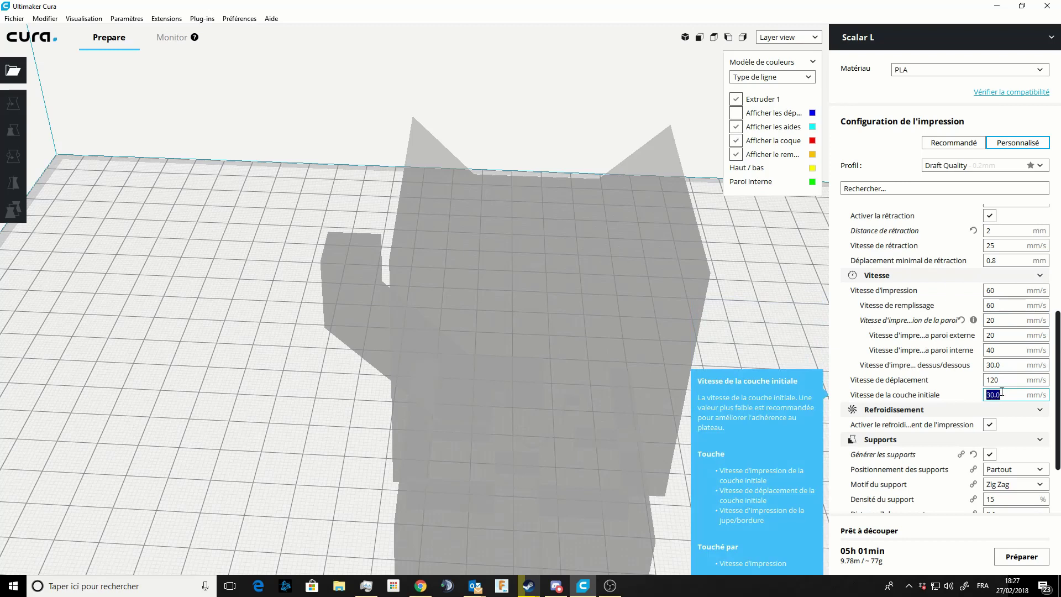
{"action": "type", "text": "40"}
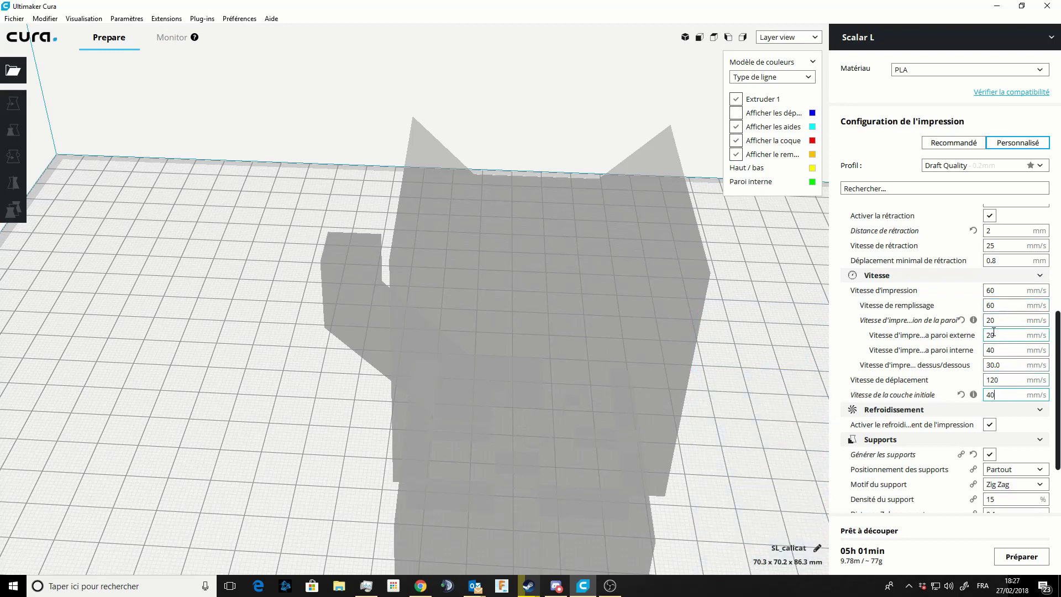
Step: Restore the initial layer speed and the wall print speed to their profile values
{"action": "mouse_move", "coordinate": [971, 330]}
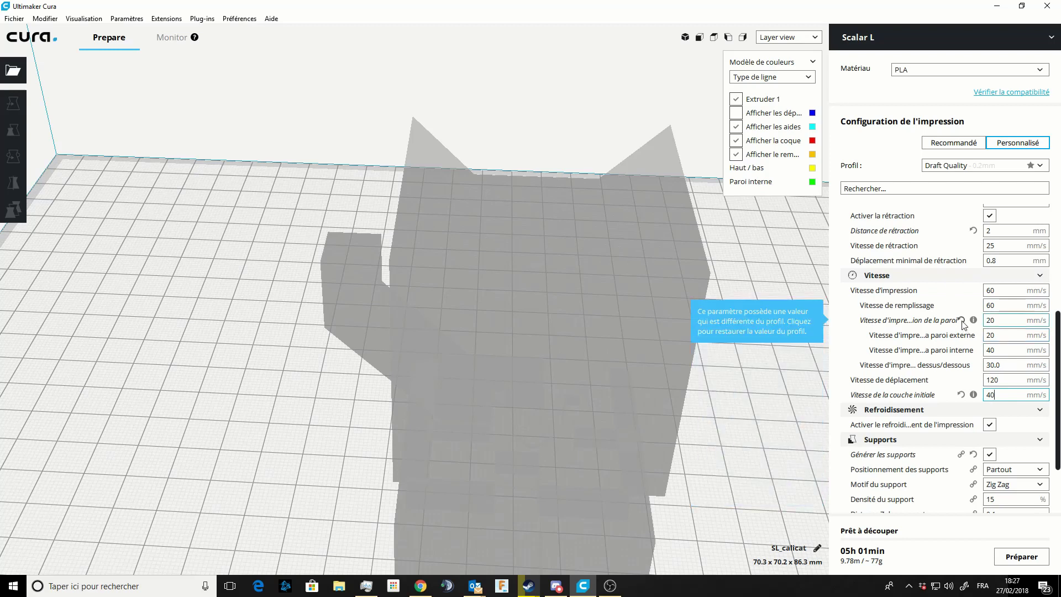
{"action": "mouse_move", "coordinate": [976, 386]}
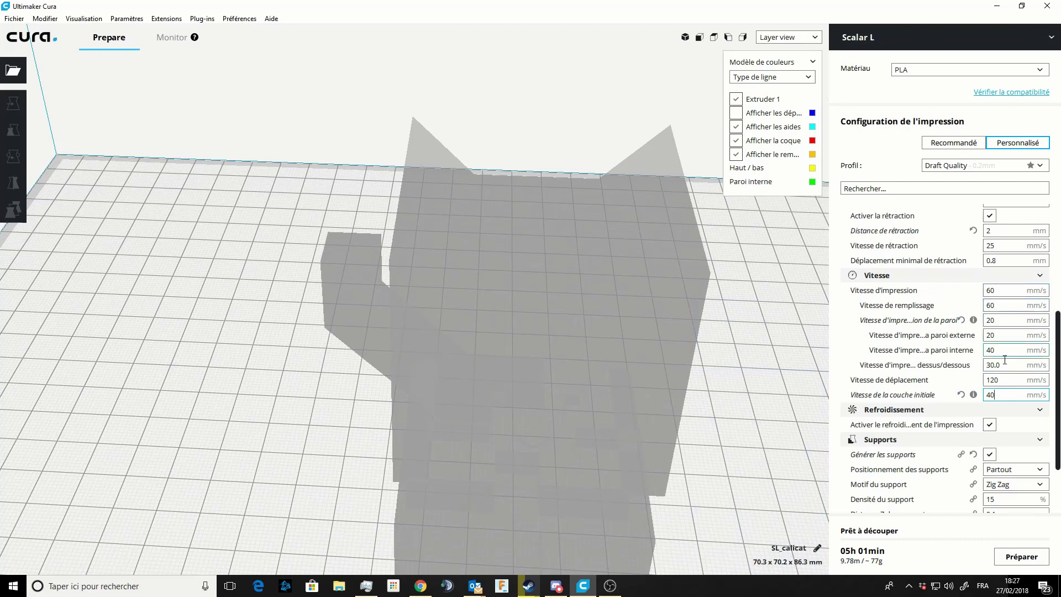
{"action": "left_click", "coordinate": [960, 396]}
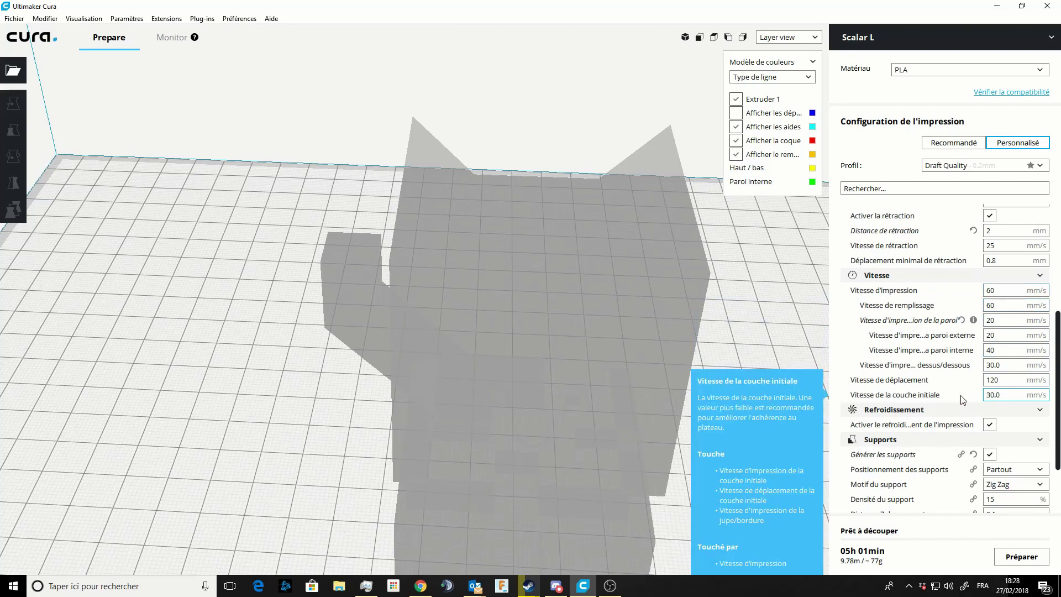
{"action": "left_click", "coordinate": [961, 320]}
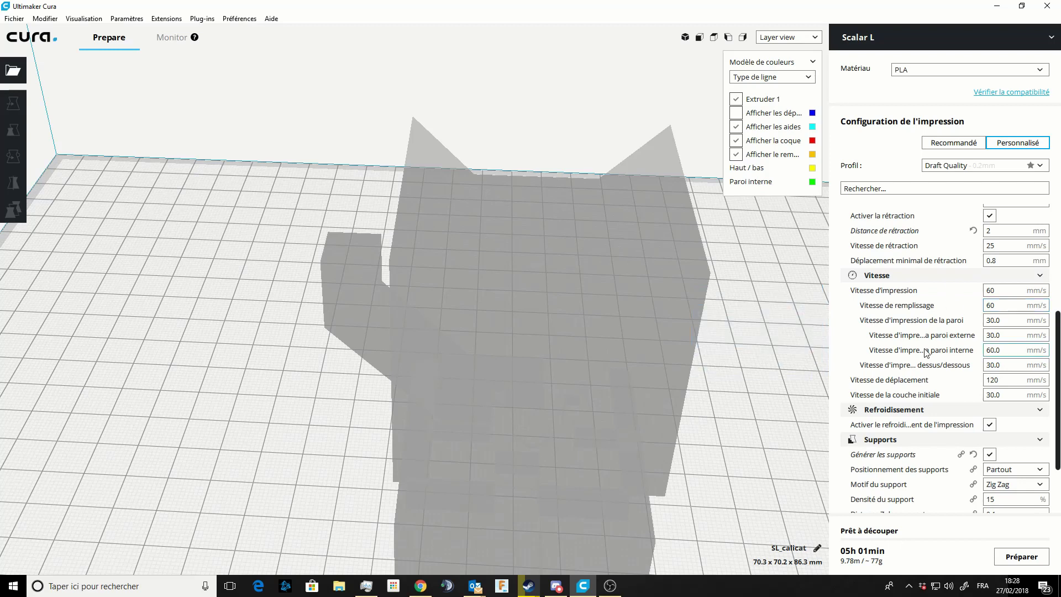
Step: Turn print cooling off and back on, and reslice the cat model
{"action": "scroll", "coordinate": [926, 353], "scroll_direction": "down", "scroll_amount": 3}
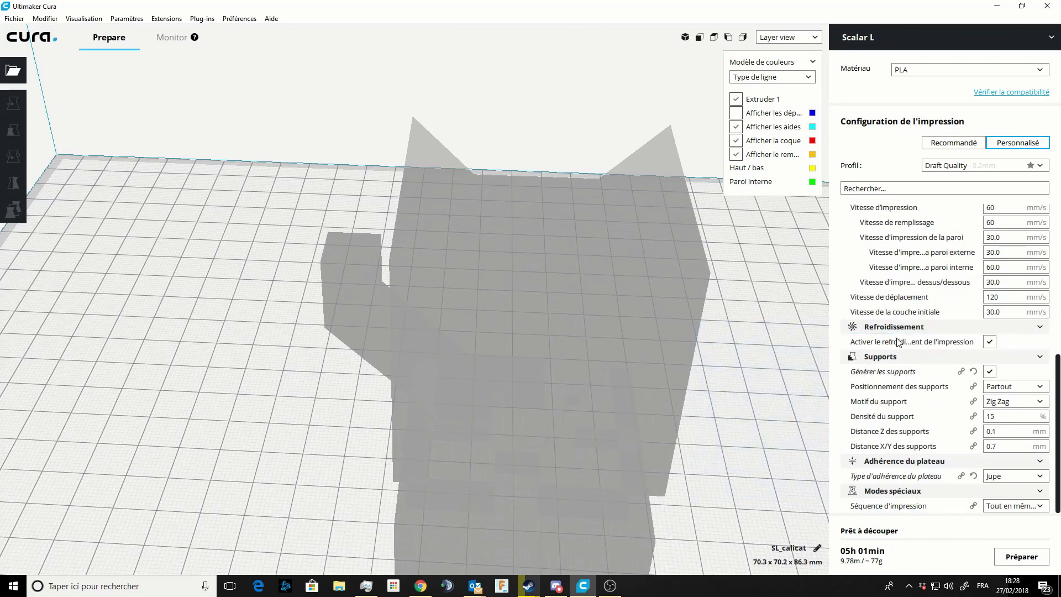
{"action": "left_click", "coordinate": [990, 342]}
{"action": "left_click", "coordinate": [990, 342]}
{"action": "scroll", "coordinate": [757, 414], "scroll_direction": "down", "scroll_amount": 5}
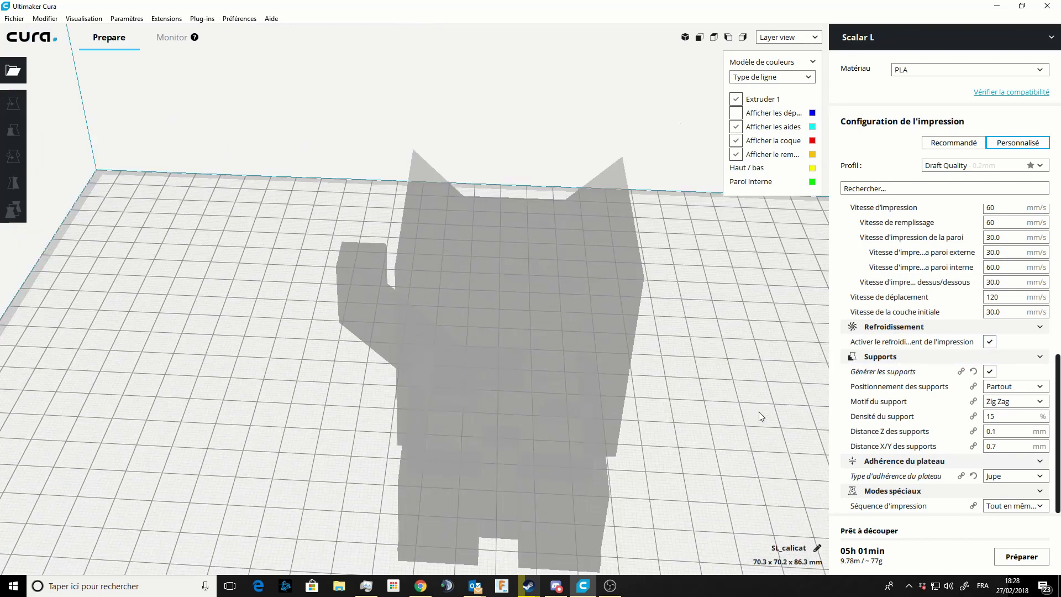
{"action": "left_click", "coordinate": [1021, 556]}
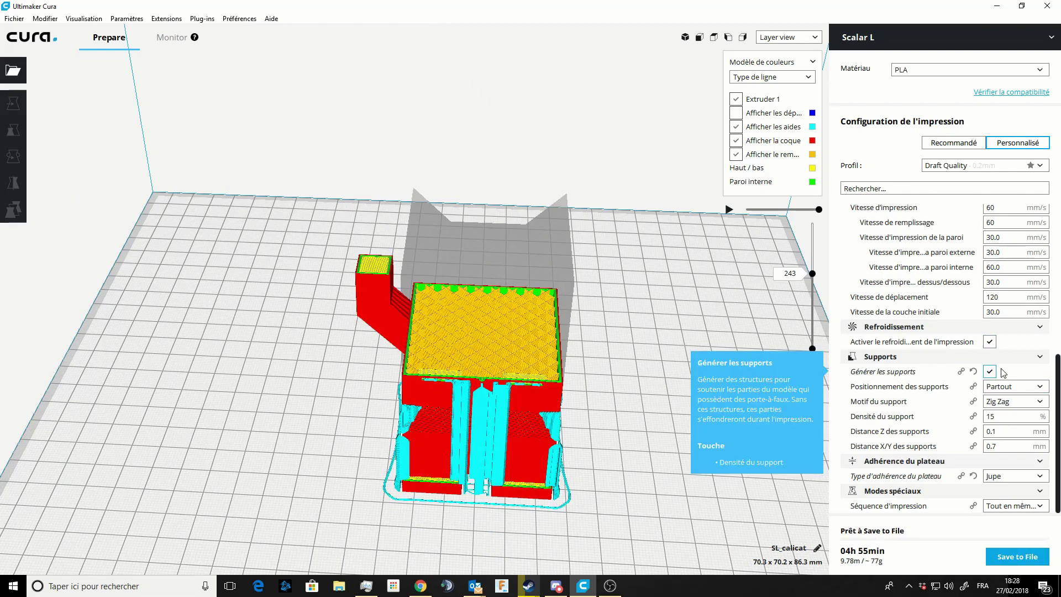
Step: Make the support overhang angle setting visible in the Supports category of the print settings
{"action": "left_click", "coordinate": [1029, 358]}
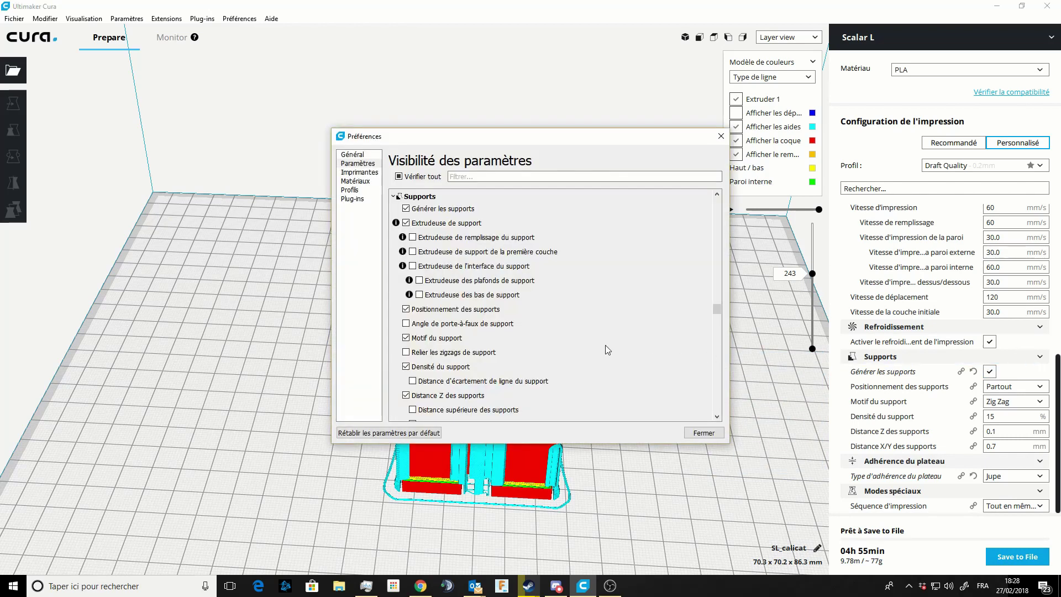
{"action": "left_click", "coordinate": [406, 325]}
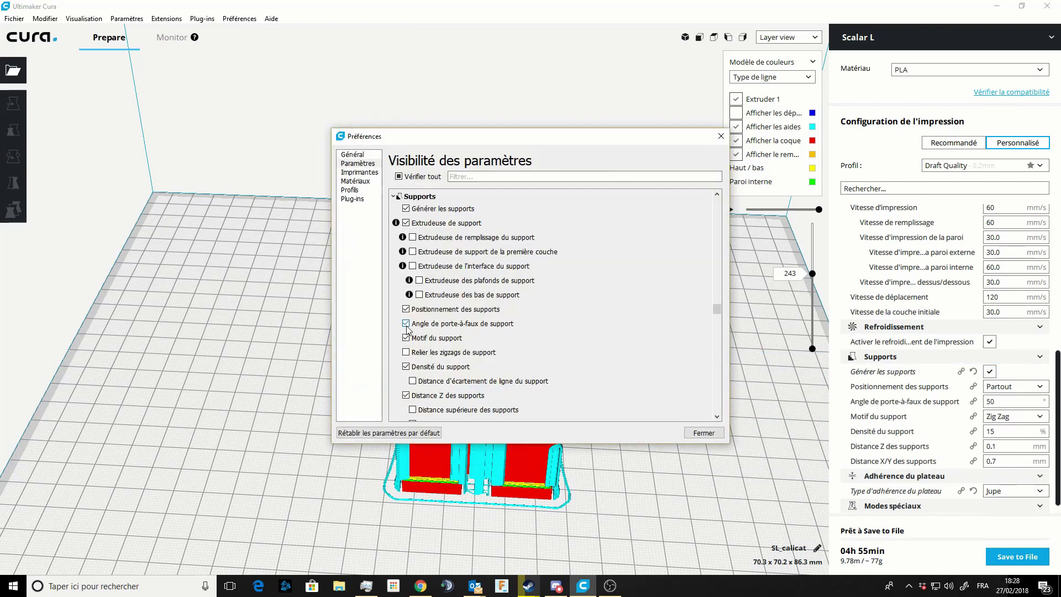
{"action": "left_click", "coordinate": [704, 433]}
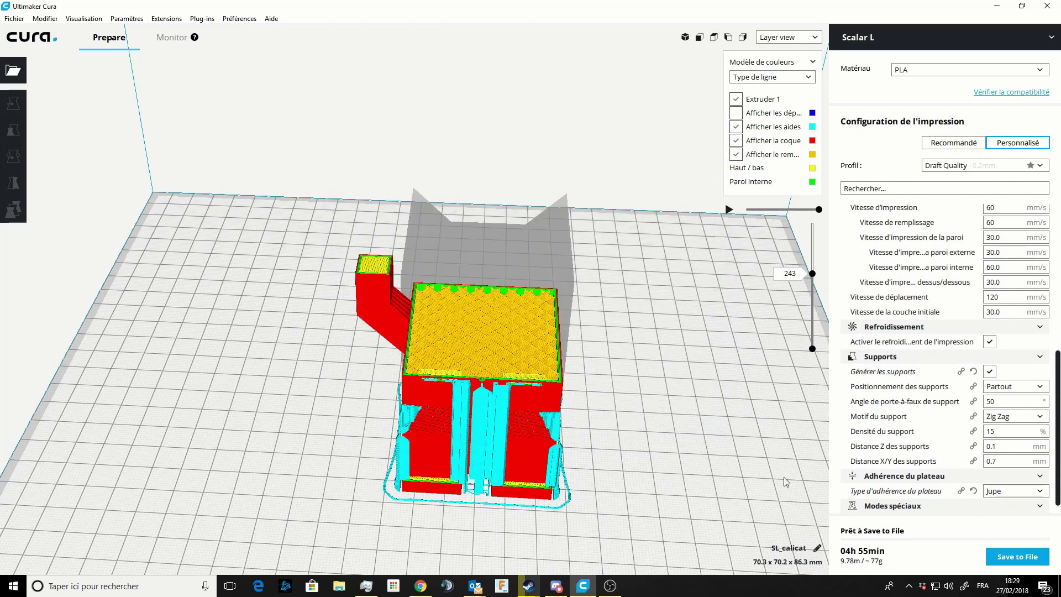
Step: Show all layers up to 431 and inspect the supports around the cat from several angles
{"action": "left_click_drag", "start_coordinate": [812, 273], "coordinate": [814, 209]}
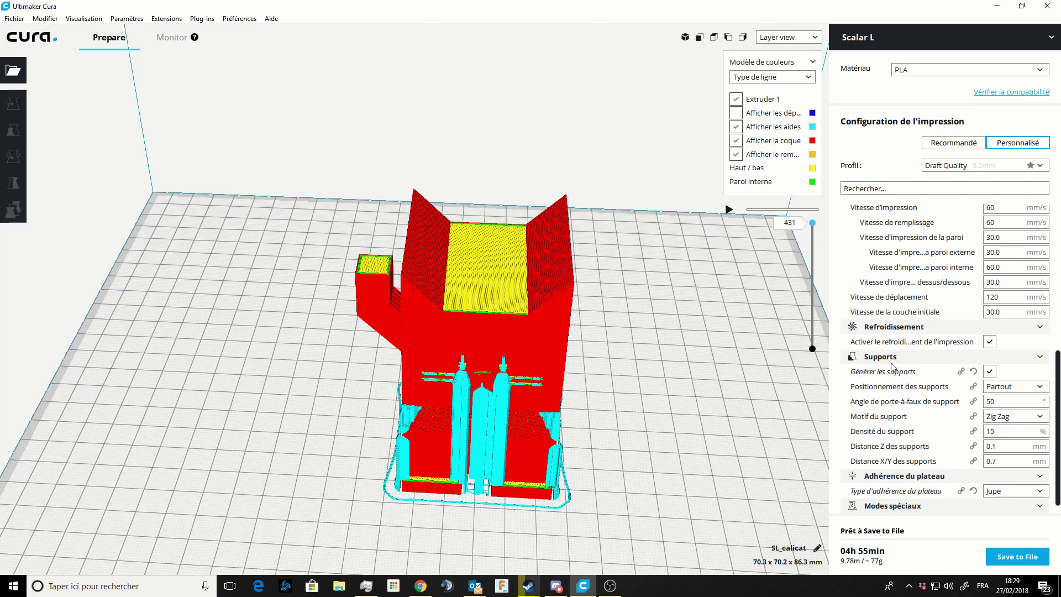
{"action": "right_click_drag", "start_coordinate": [607, 463], "coordinate": [434, 535]}
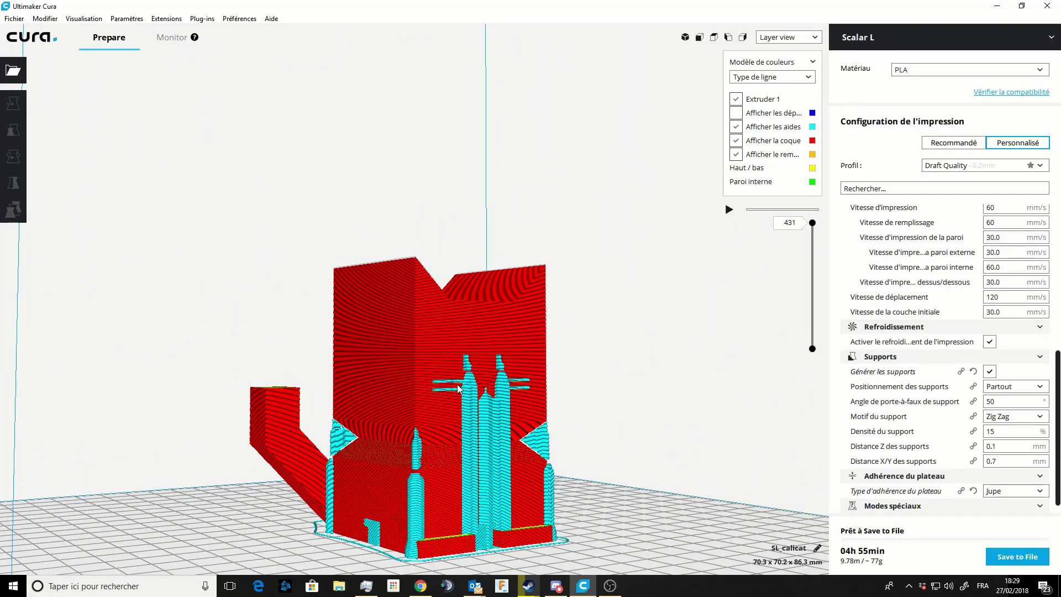
{"action": "right_click_drag", "start_coordinate": [458, 389], "coordinate": [391, 438]}
{"action": "right_click_drag", "start_coordinate": [480, 410], "coordinate": [498, 389]}
{"action": "right_click_drag", "start_coordinate": [708, 455], "coordinate": [719, 442]}
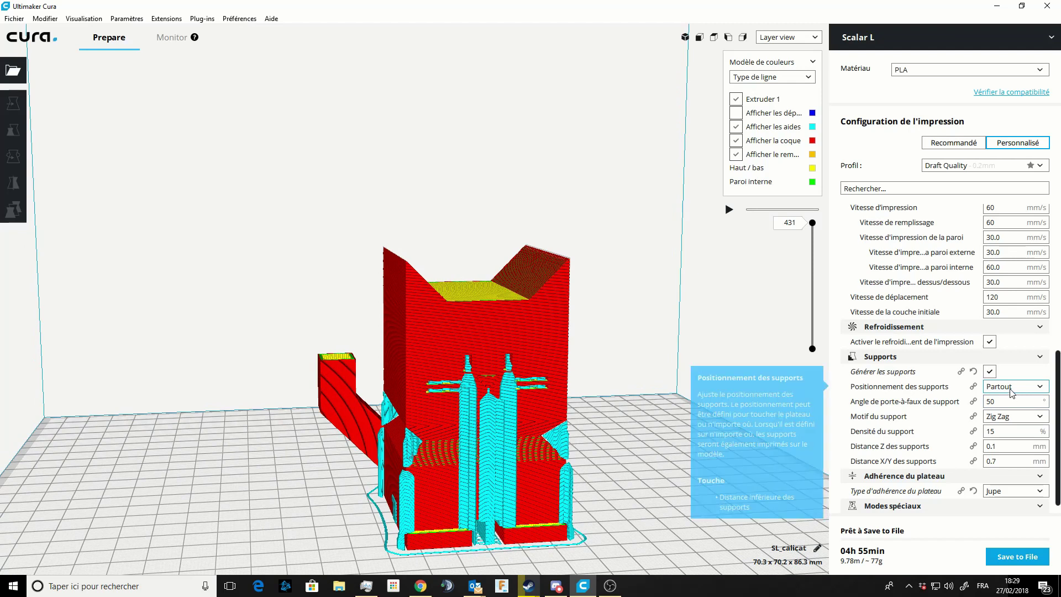
Step: Reslice the cat with support placement limited to build-plate contact, and set the placement back to Partout and reslice
{"action": "left_click", "coordinate": [1011, 390]}
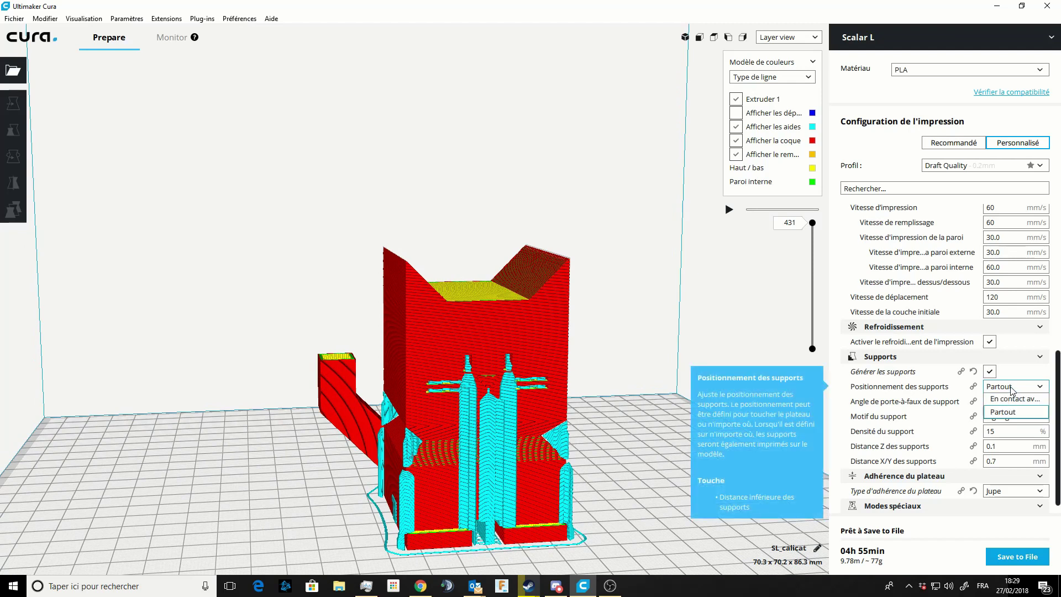
{"action": "left_click", "coordinate": [1012, 395]}
{"action": "left_click", "coordinate": [1012, 390]}
{"action": "left_click", "coordinate": [1013, 396]}
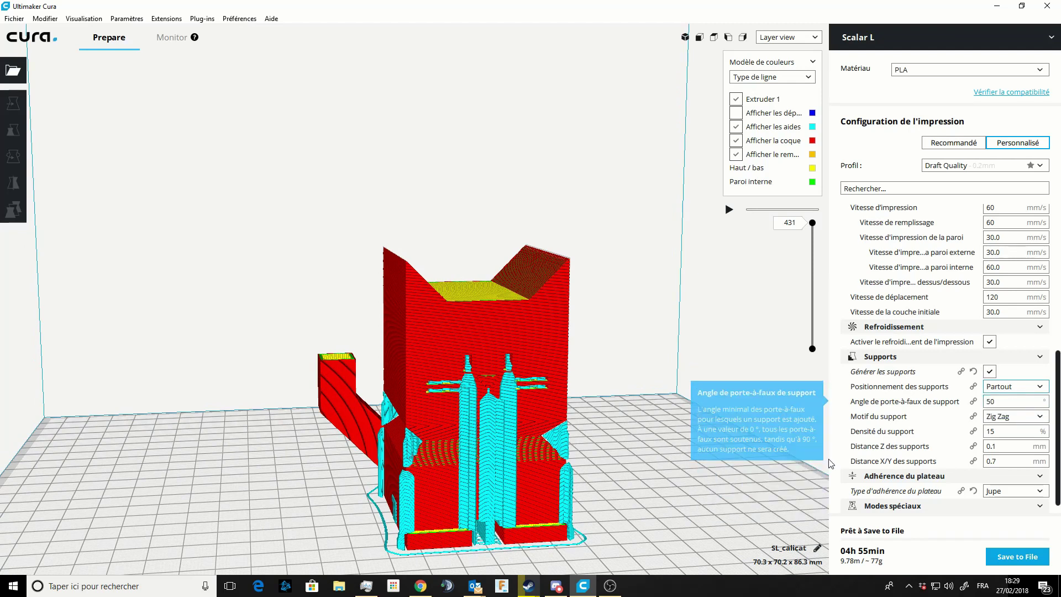
{"action": "left_click", "coordinate": [1017, 390]}
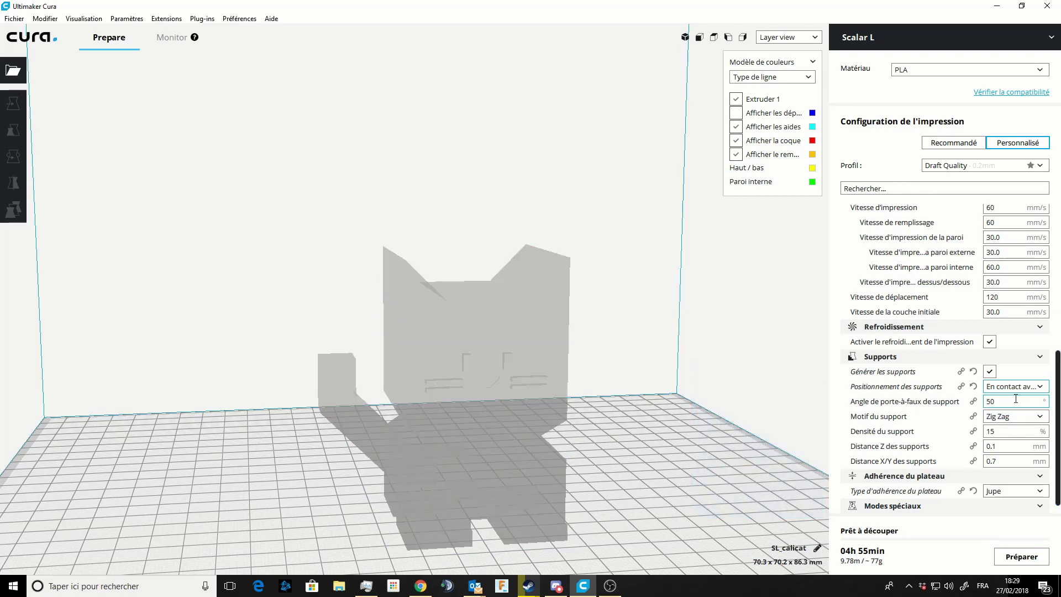
{"action": "left_click", "coordinate": [1033, 560]}
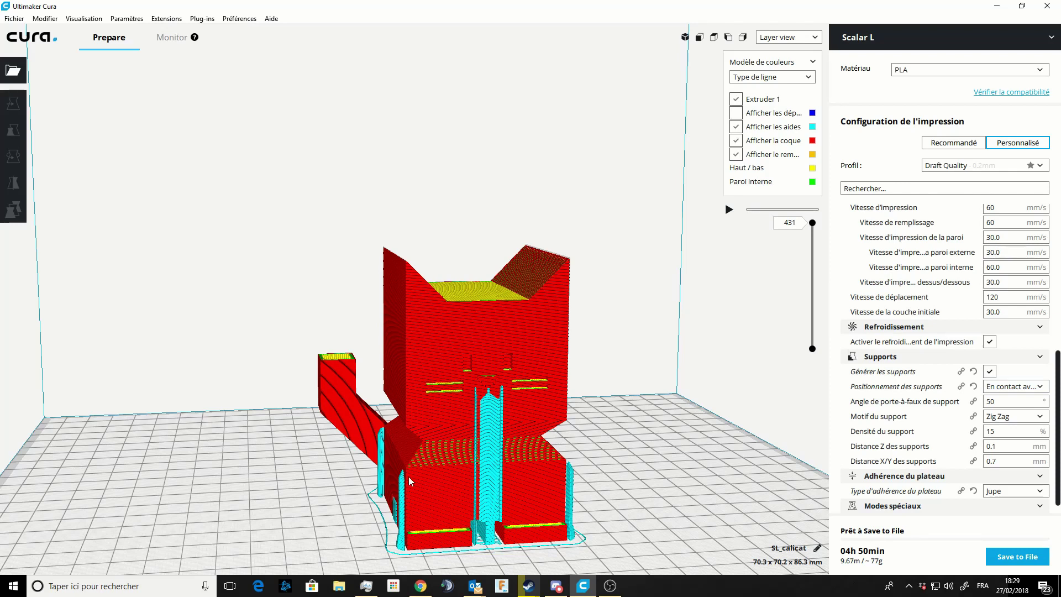
{"action": "left_click", "coordinate": [999, 387]}
{"action": "left_click", "coordinate": [1001, 413]}
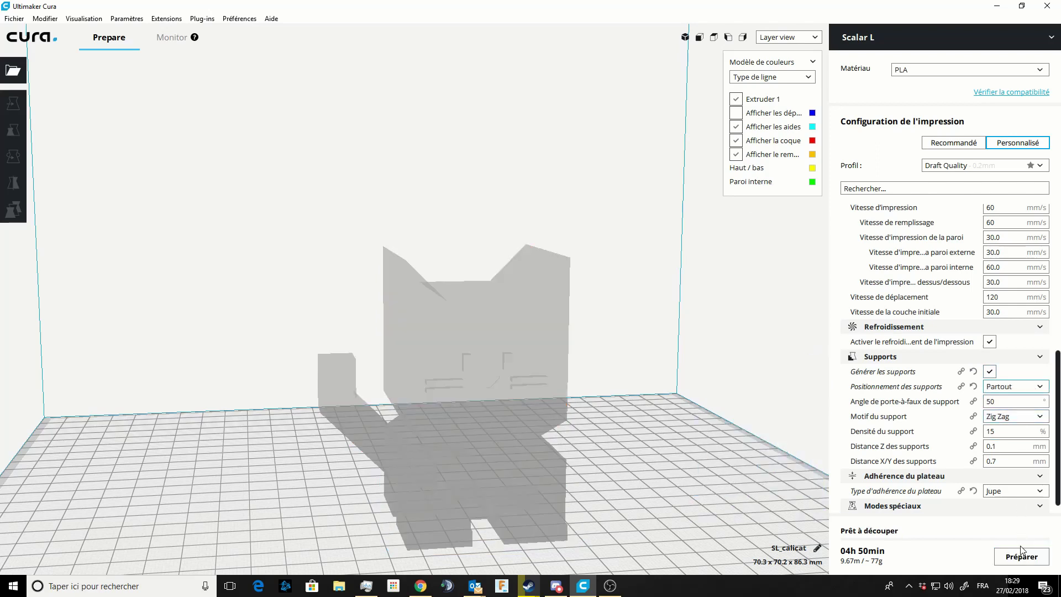
Step: Set the support overhang angle to 40° and reslice the cat to see the supports
{"action": "mouse_move", "coordinate": [955, 406]}
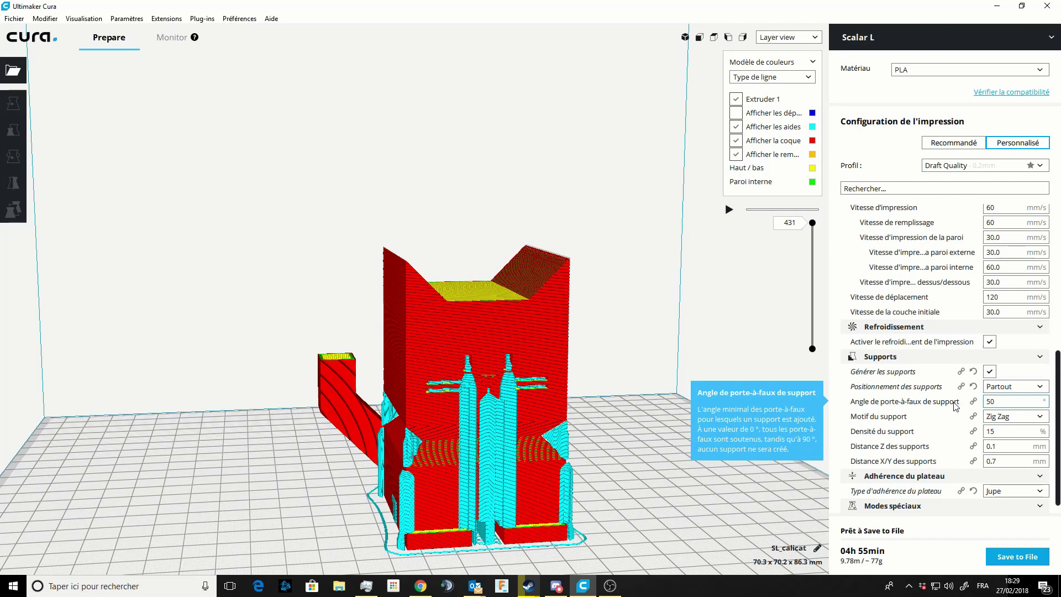
{"action": "left_click", "coordinate": [1002, 402]}
{"action": "left_click_drag", "start_coordinate": [993, 401], "coordinate": [979, 405]}
{"action": "type", "text": "40"}
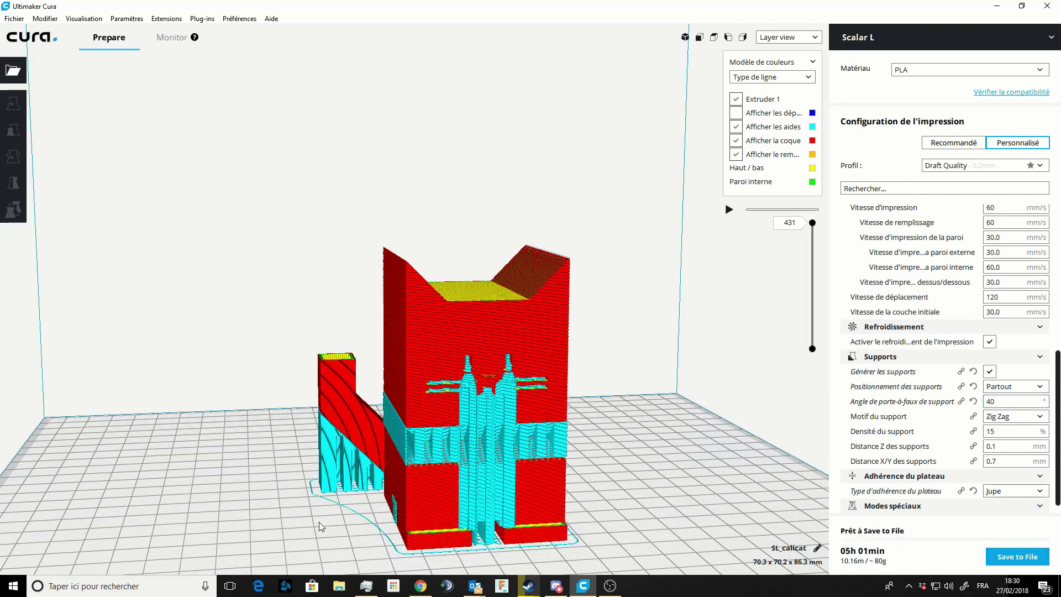
{"action": "right_click", "coordinate": [350, 498]}
Step: Set the support overhang angle to 60°, reslice, and inspect the supports on the front of the cat
{"action": "double_click", "coordinate": [1012, 401]}
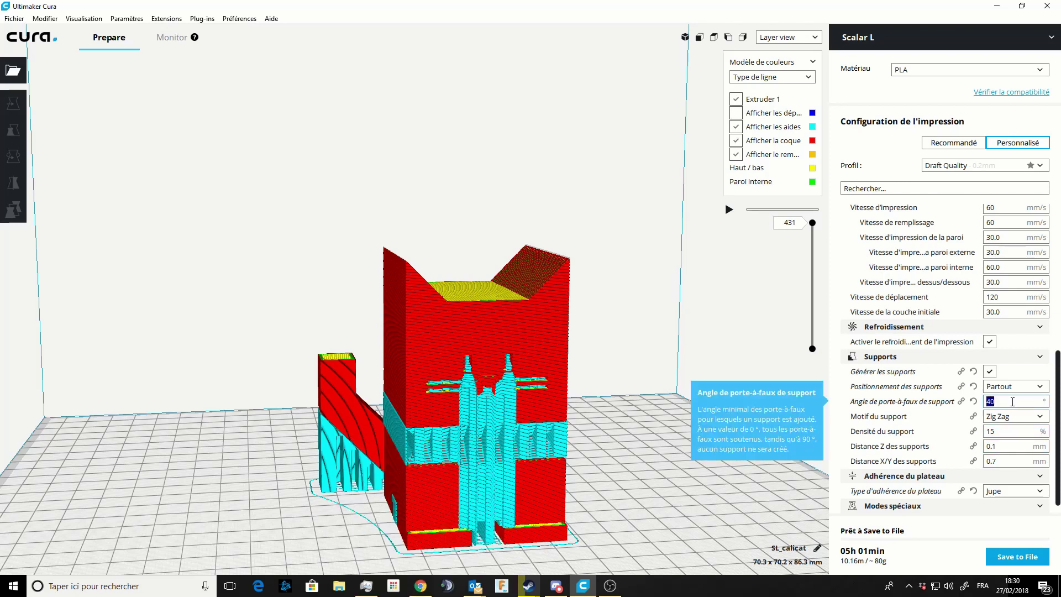
{"action": "type", "text": "60"}
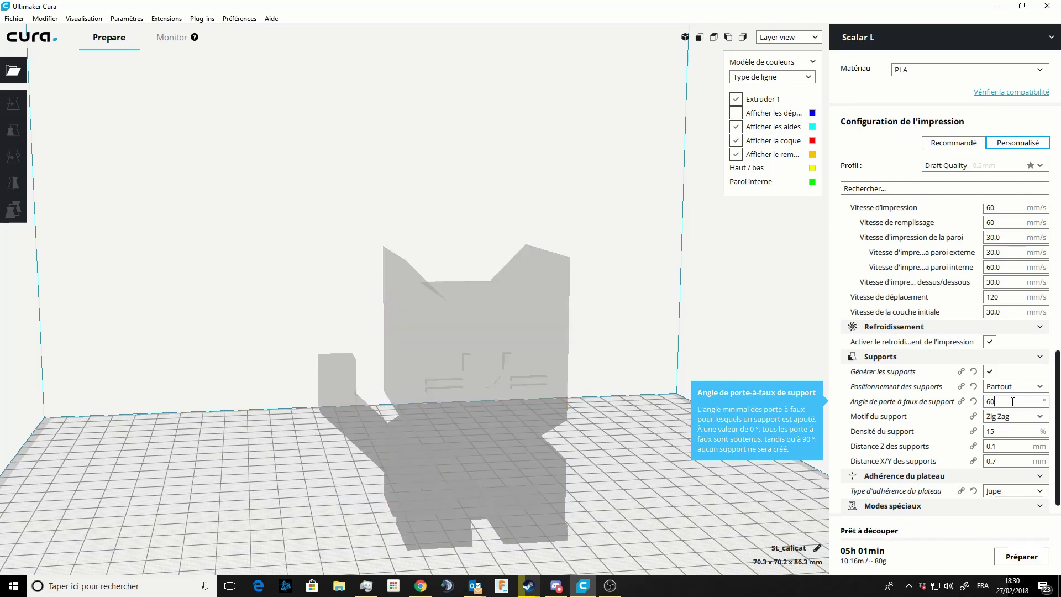
{"action": "left_click", "coordinate": [1010, 558]}
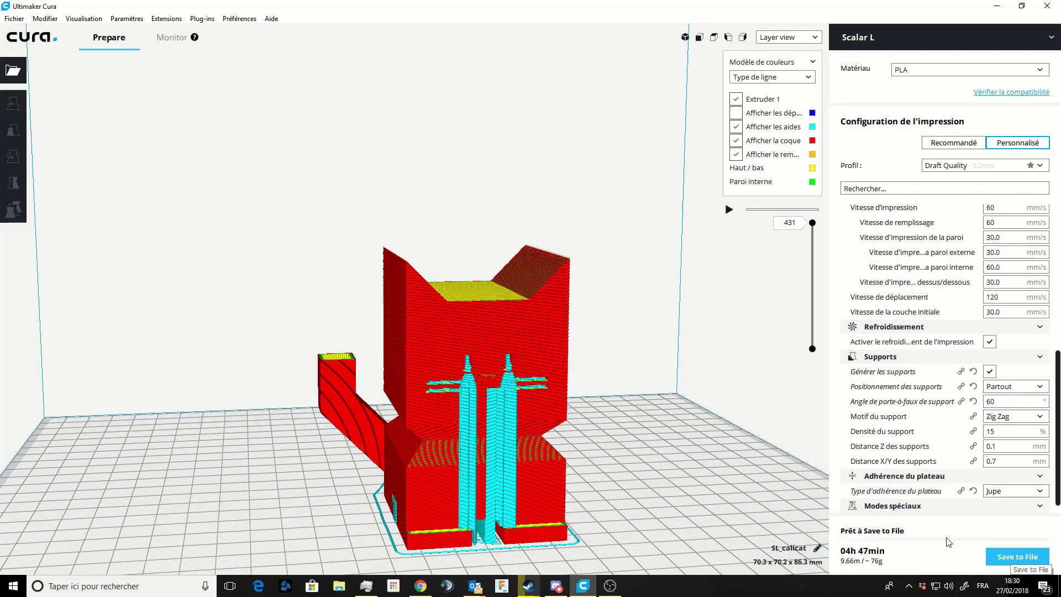
{"action": "right_click_drag", "start_coordinate": [683, 486], "coordinate": [622, 496]}
{"action": "right_click_drag", "start_coordinate": [589, 432], "coordinate": [443, 386]}
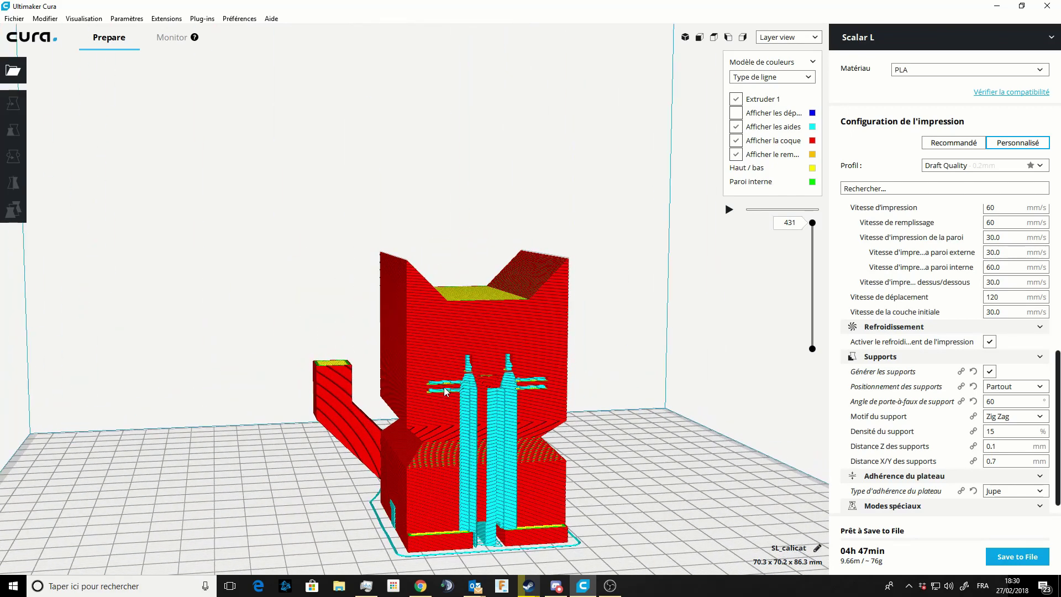
{"action": "right_click_drag", "start_coordinate": [667, 440], "coordinate": [652, 430]}
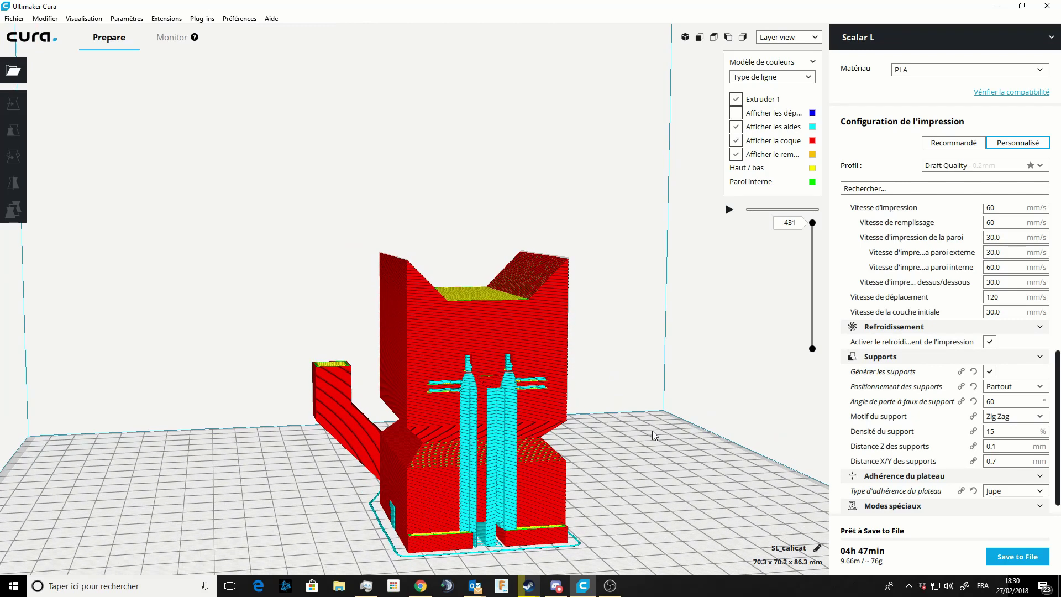
Step: Review the available support patterns and examine the current Zig Zag supports from beneath the cat
{"action": "left_click", "coordinate": [1004, 421]}
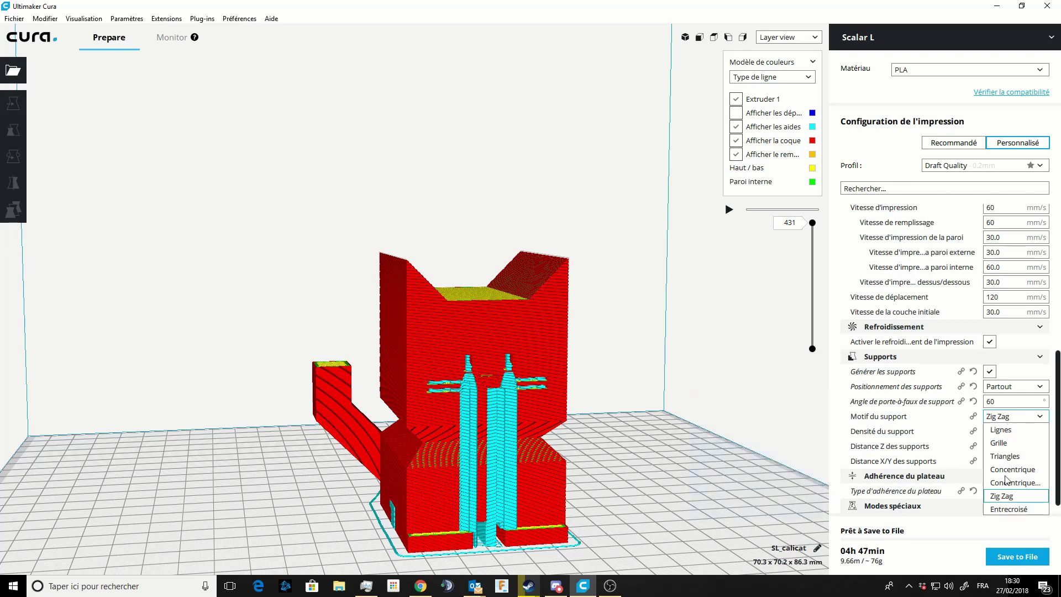
{"action": "left_click", "coordinate": [1006, 420]}
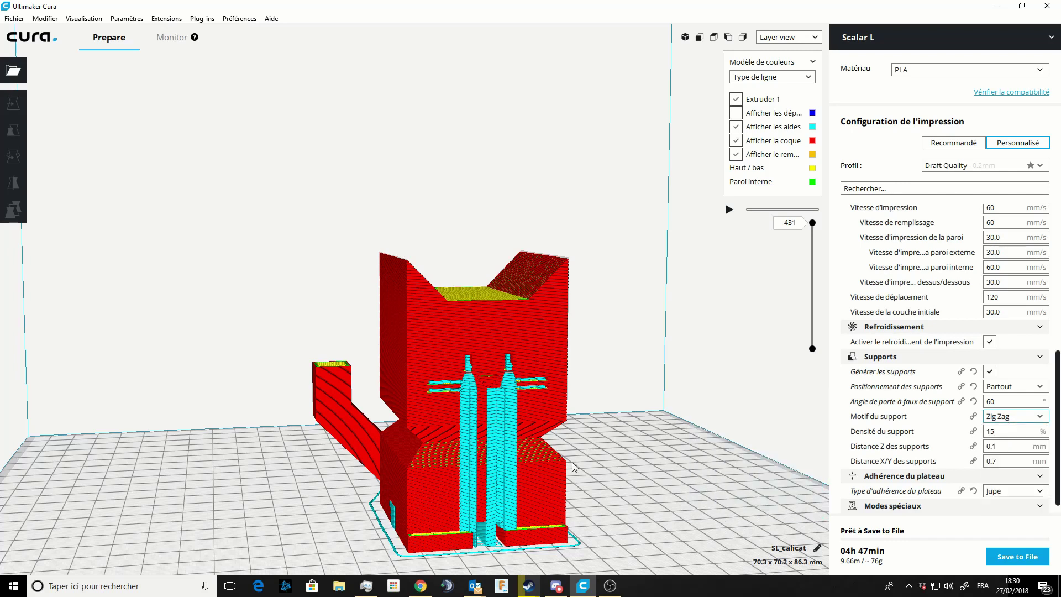
{"action": "right_click_drag", "start_coordinate": [589, 437], "coordinate": [483, 307]}
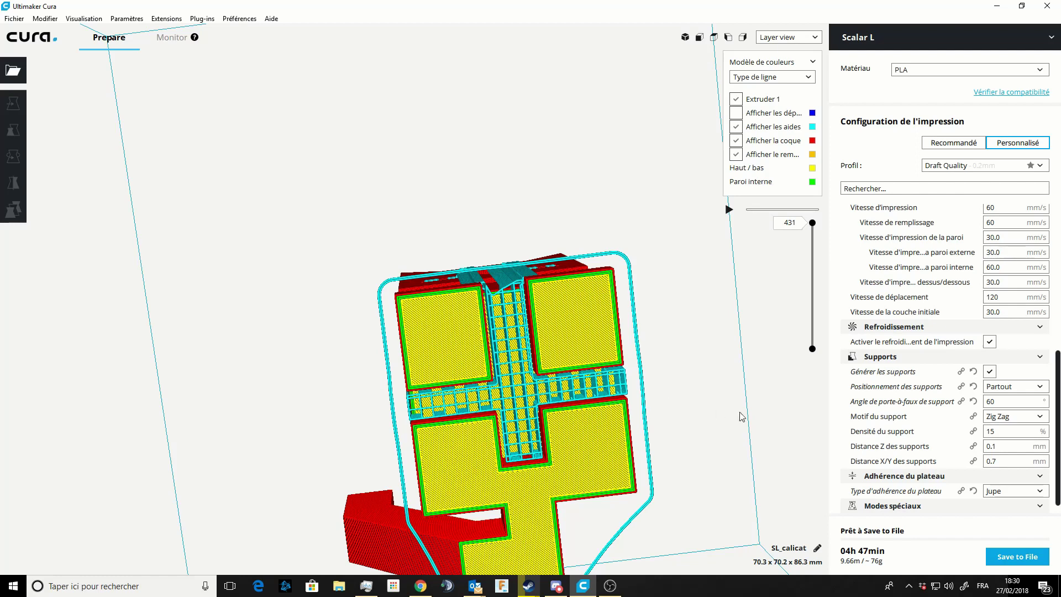
Step: Reslice the cat with 30% support density, and set the density back to 15% and reslice
{"action": "double_click", "coordinate": [994, 430]}
{"action": "type", "text": "30"}
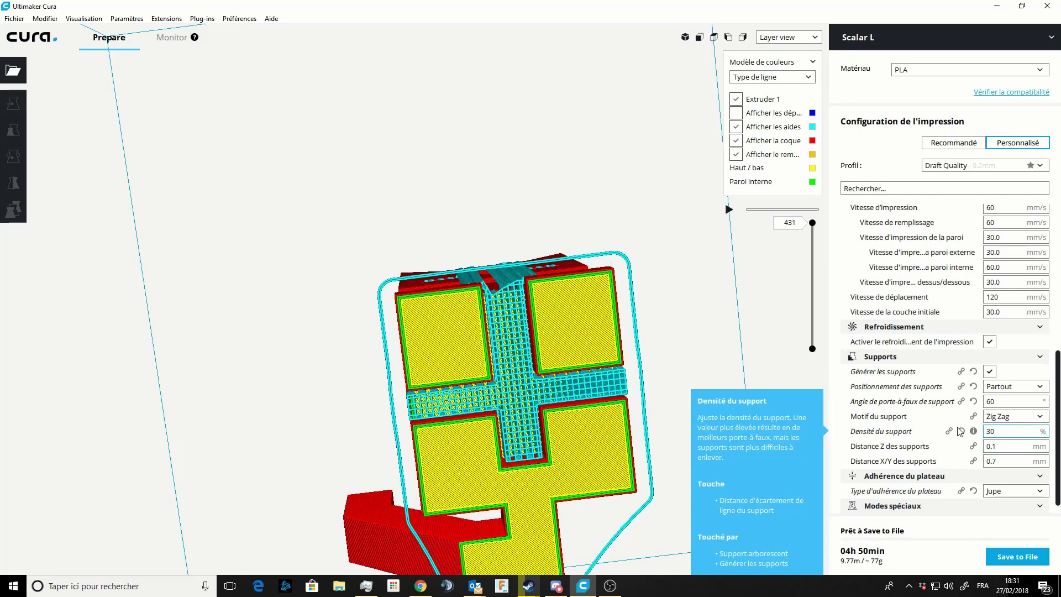
{"action": "key", "text": "BackSpace"}
{"action": "key", "text": "BackSpace"}
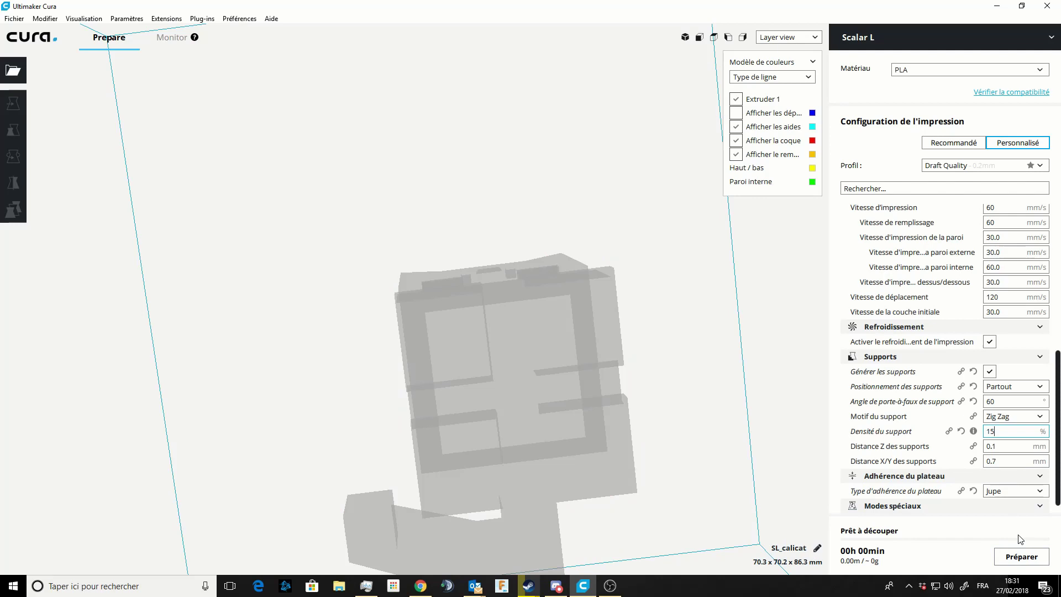
{"action": "left_click", "coordinate": [1019, 552]}
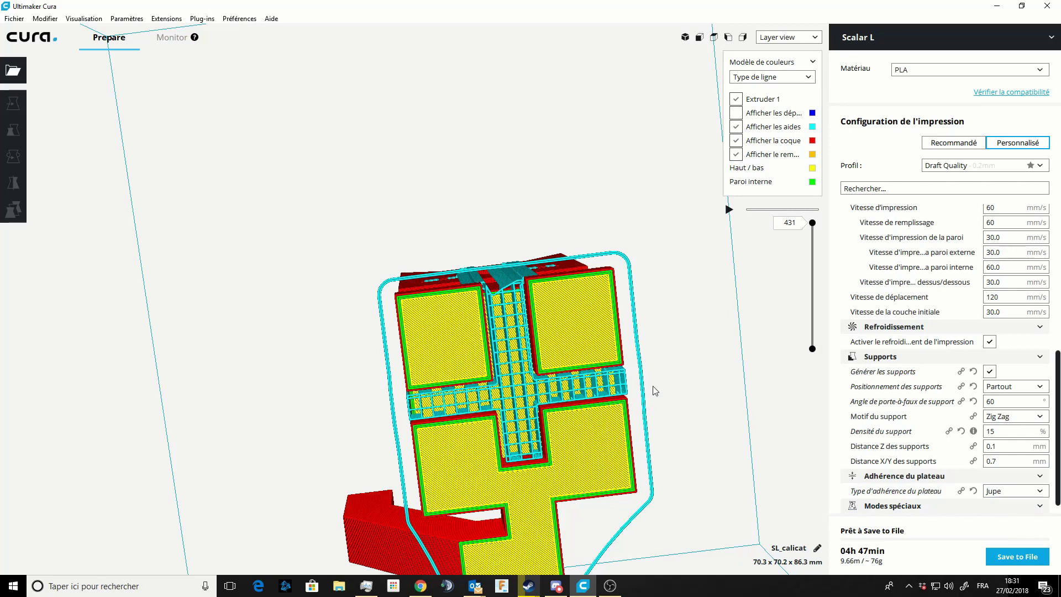
Step: Examine the supports on the cat's front and side, both from a distance and close up
{"action": "right_click_drag", "start_coordinate": [652, 386], "coordinate": [625, 412]}
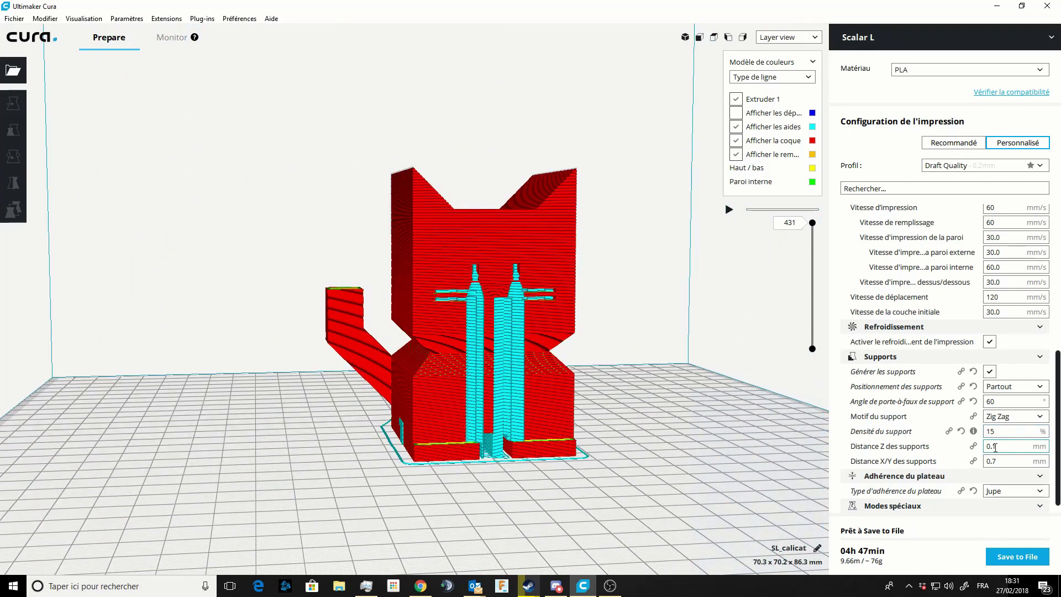
{"action": "right_click_drag", "start_coordinate": [738, 397], "coordinate": [564, 416]}
{"action": "scroll", "coordinate": [547, 436], "scroll_direction": "down", "scroll_amount": 4}
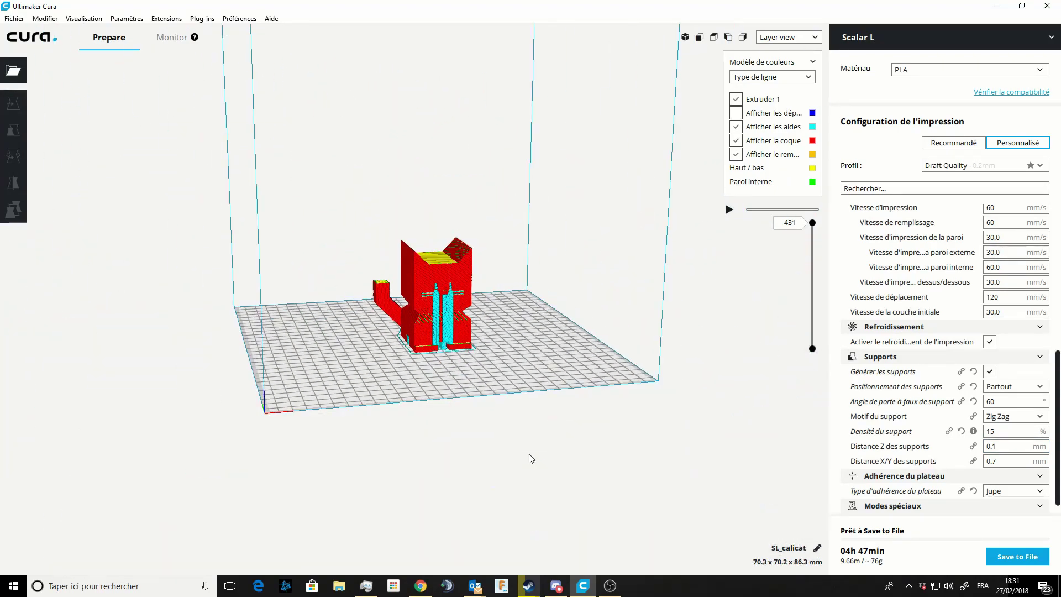
{"action": "scroll", "coordinate": [526, 442], "scroll_direction": "up", "scroll_amount": 8}
{"action": "right_click_drag", "start_coordinate": [446, 435], "coordinate": [498, 405]}
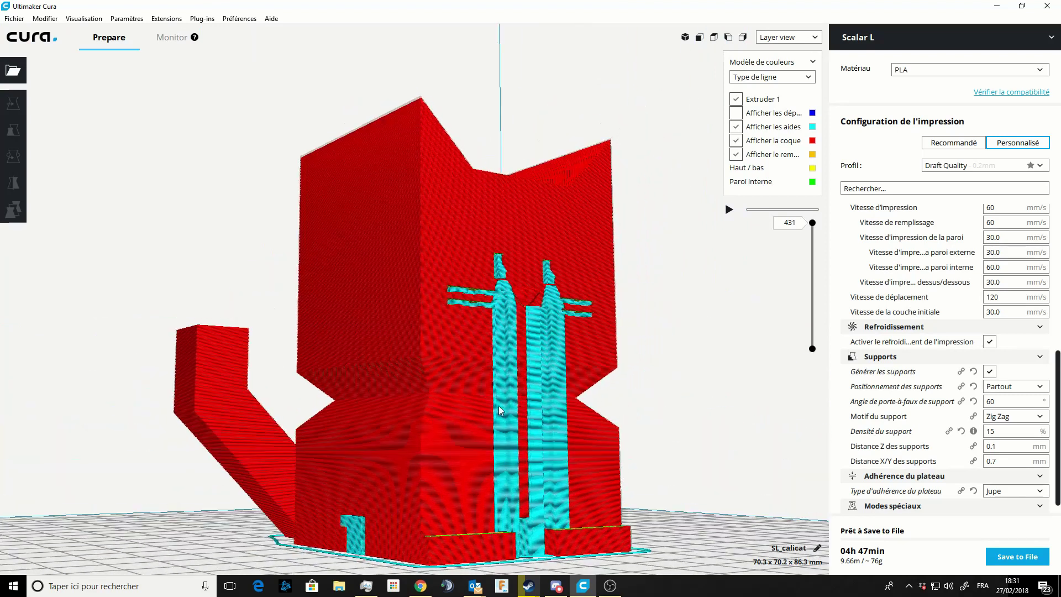
Step: Read the description of the support Z distance and examine the support in the cat's side opening up close
{"action": "mouse_move", "coordinate": [917, 465]}
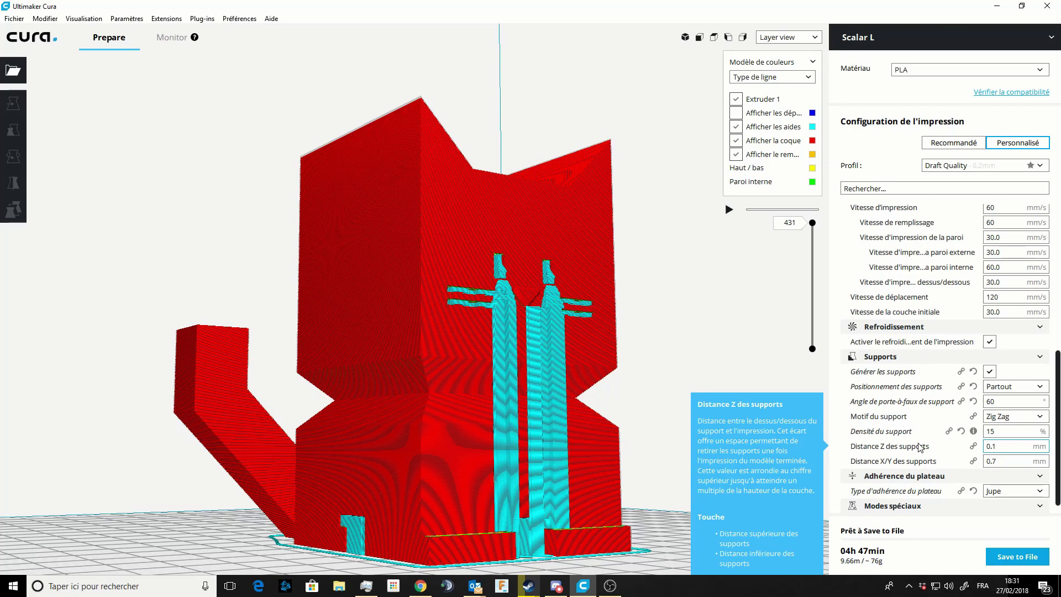
{"action": "scroll", "coordinate": [684, 413], "scroll_direction": "up", "scroll_amount": 5}
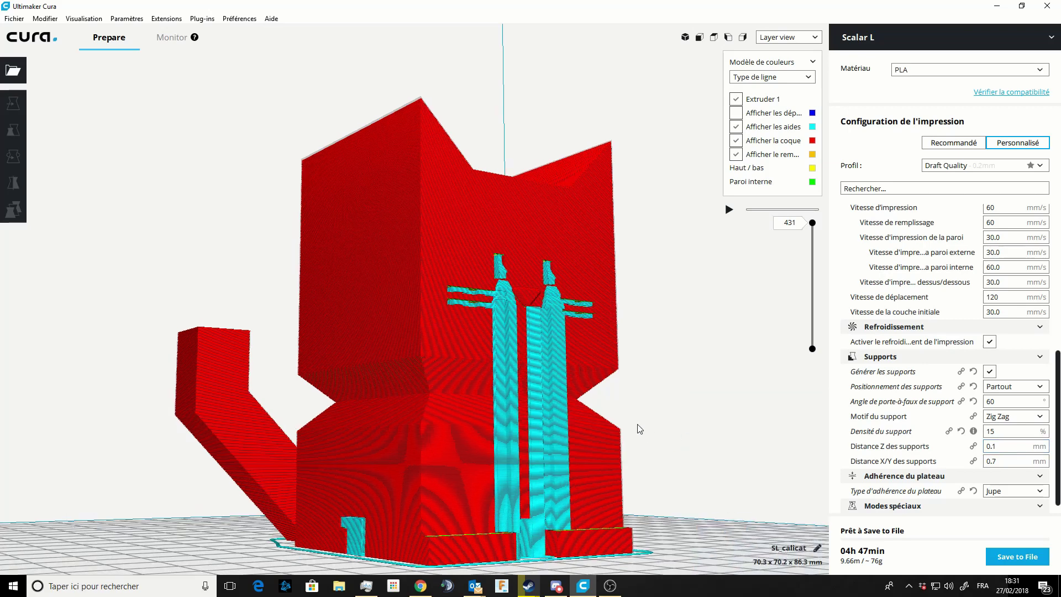
{"action": "right_click_drag", "start_coordinate": [683, 413], "coordinate": [721, 429]}
{"action": "right_click_drag", "start_coordinate": [349, 467], "coordinate": [426, 339]}
{"action": "scroll", "coordinate": [425, 339], "scroll_direction": "up", "scroll_amount": 10}
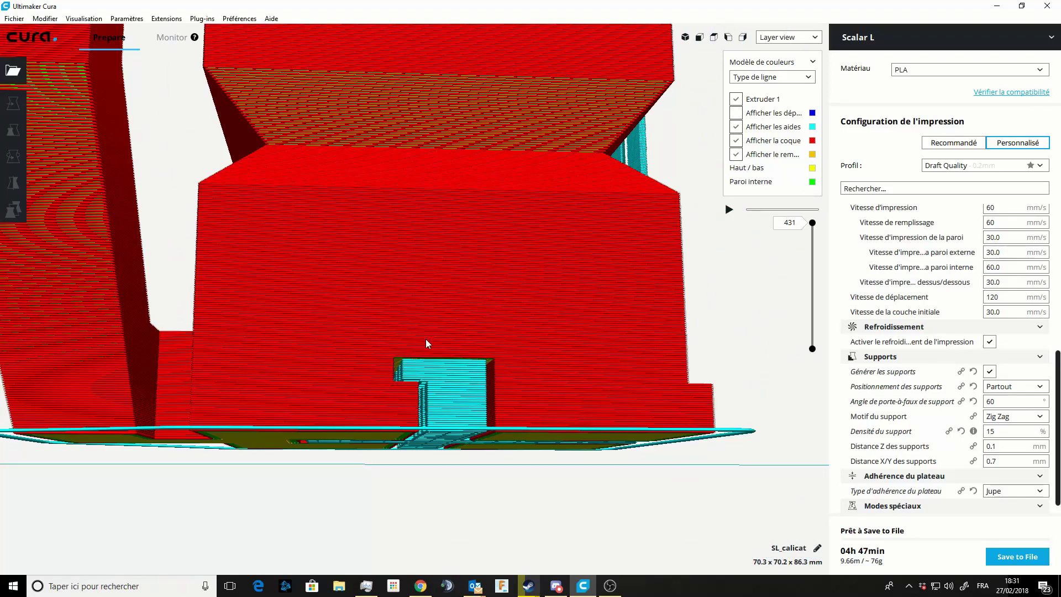
{"action": "scroll", "coordinate": [423, 274], "scroll_direction": "up", "scroll_amount": 8}
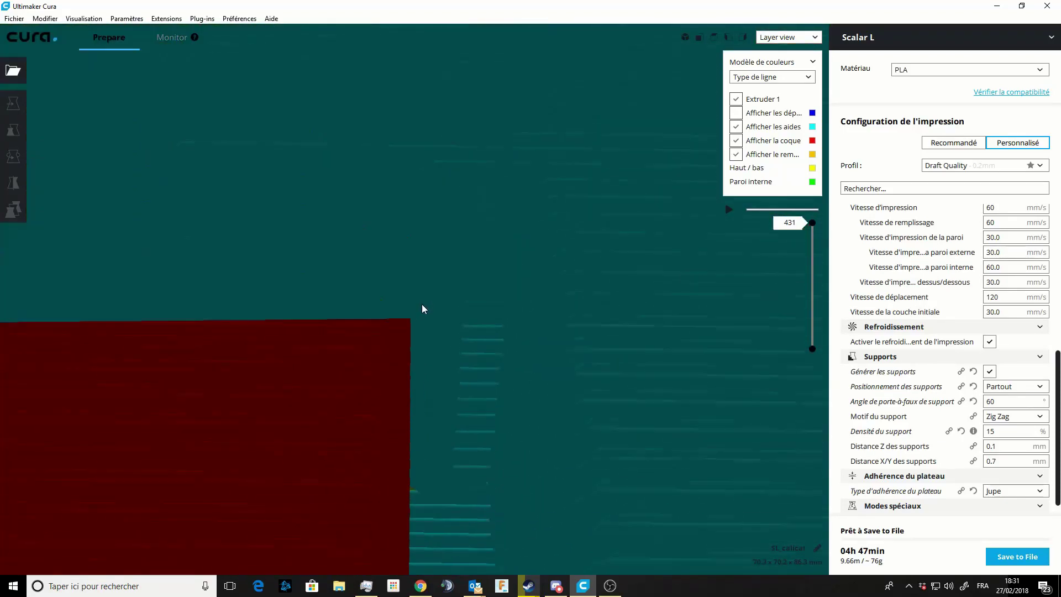
{"action": "scroll", "coordinate": [418, 314], "scroll_direction": "up", "scroll_amount": 2}
{"action": "left_click_drag", "start_coordinate": [417, 317], "coordinate": [416, 318]}
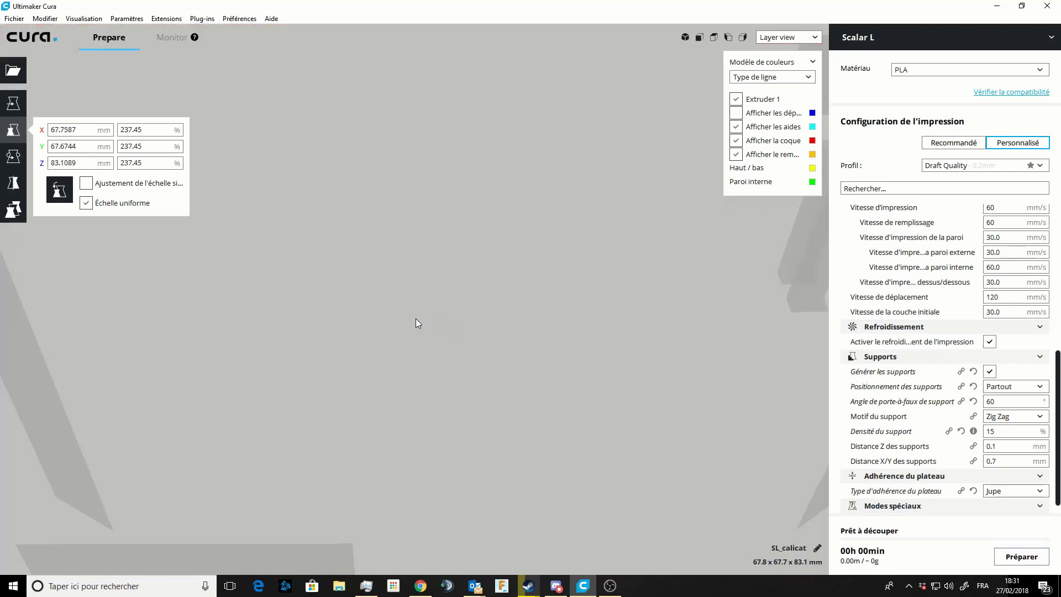
Step: Examine the gap between the support and the roof of the cat's side opening in the resliced model
{"action": "scroll", "coordinate": [423, 333], "scroll_direction": "down", "scroll_amount": 10}
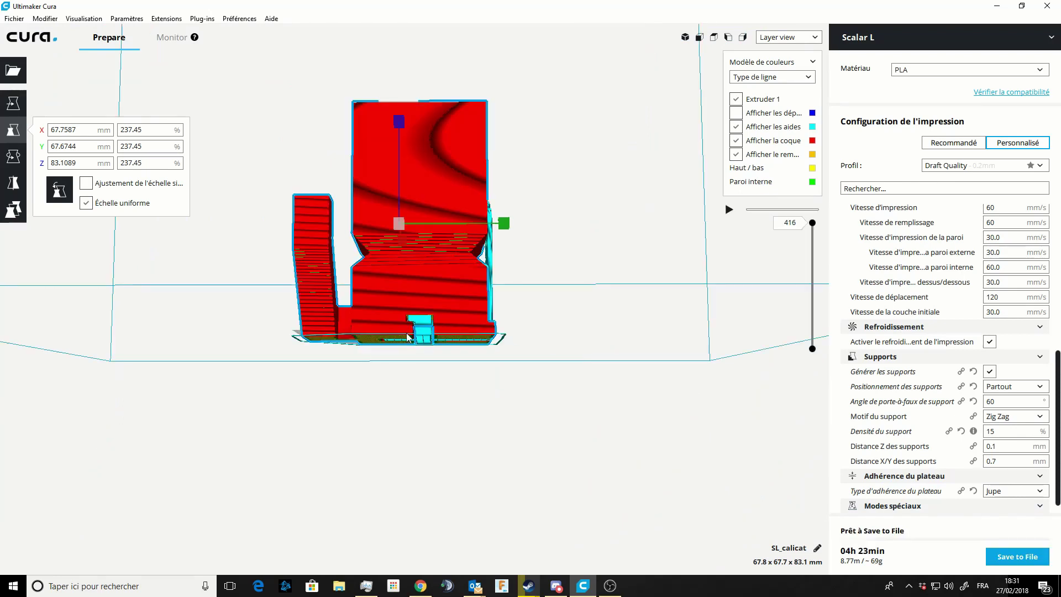
{"action": "scroll", "coordinate": [414, 384], "scroll_direction": "up", "scroll_amount": 10}
{"action": "scroll", "coordinate": [413, 425], "scroll_direction": "down", "scroll_amount": 2}
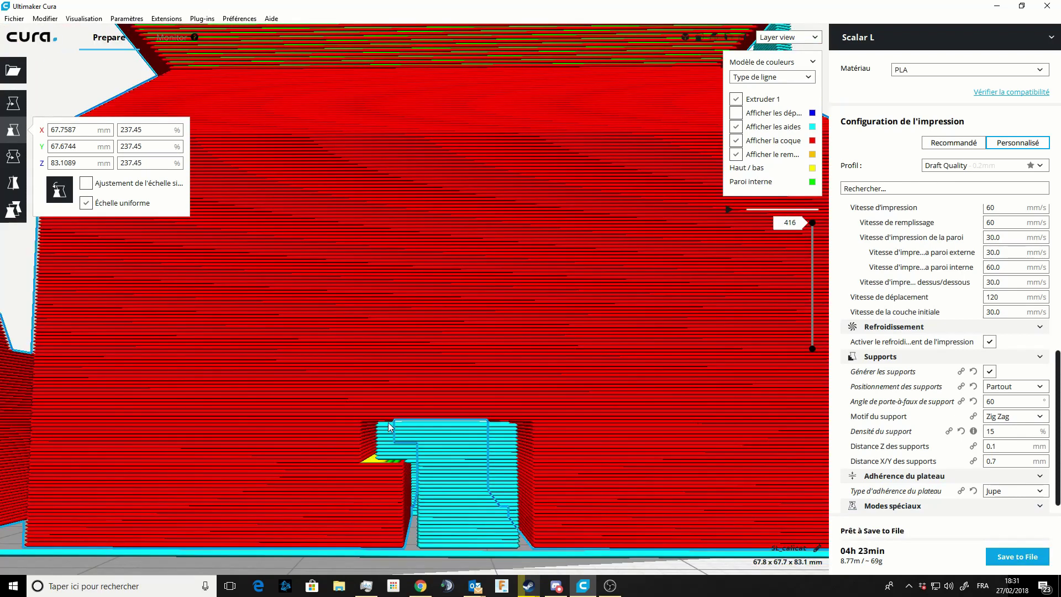
{"action": "right_click", "coordinate": [397, 418]}
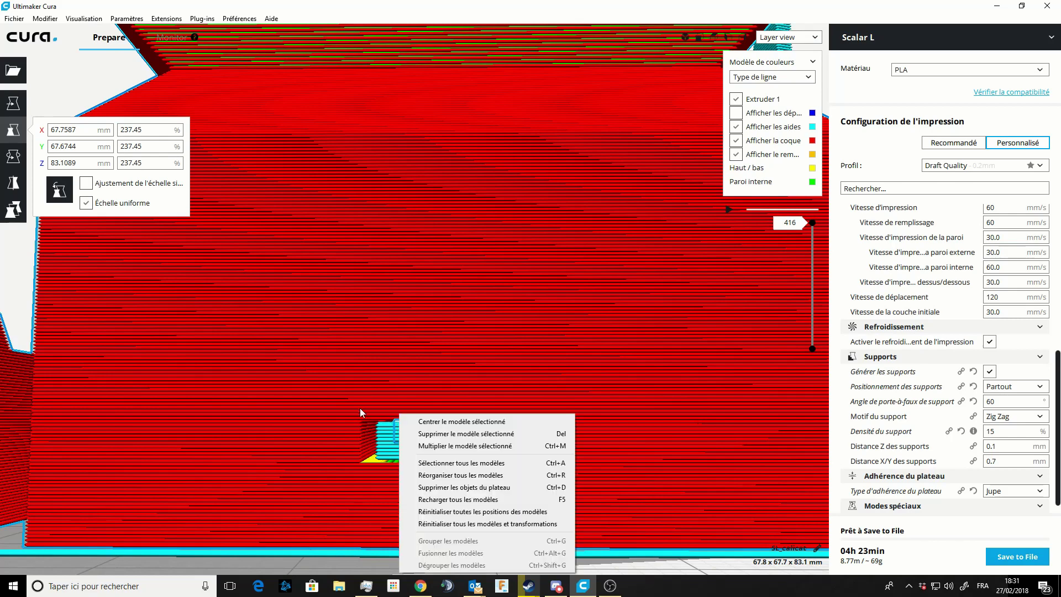
{"action": "right_click", "coordinate": [340, 406]}
{"action": "mouse_move", "coordinate": [309, 419]}
{"action": "right_mouse_down"}
{"action": "mouse_move", "coordinate": [302, 377]}
{"action": "mouse_move", "coordinate": [296, 428]}
{"action": "right_mouse_up"}
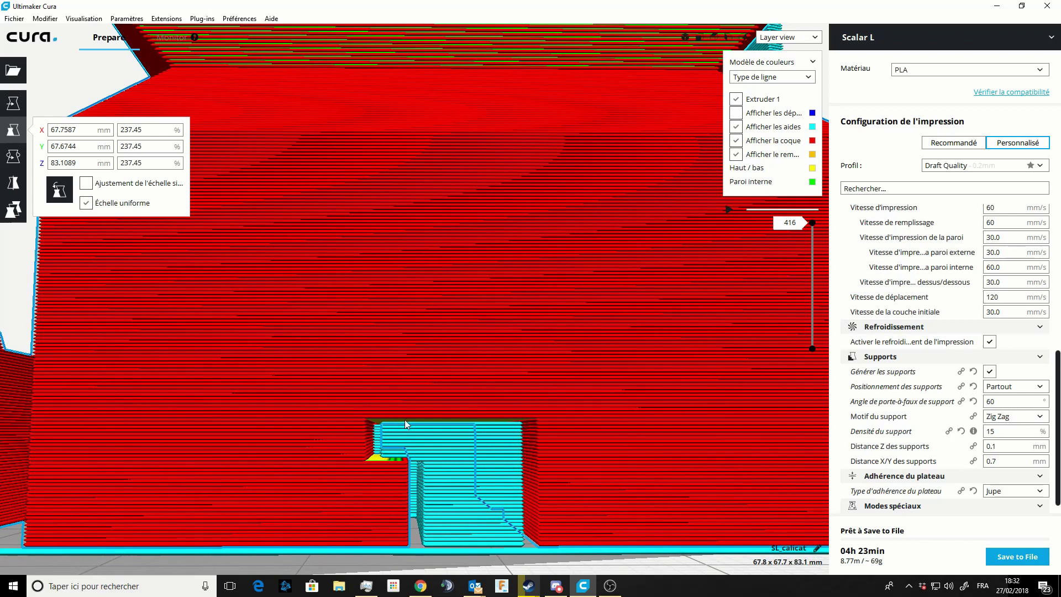
{"action": "scroll", "coordinate": [346, 433], "scroll_direction": "down", "scroll_amount": 10}
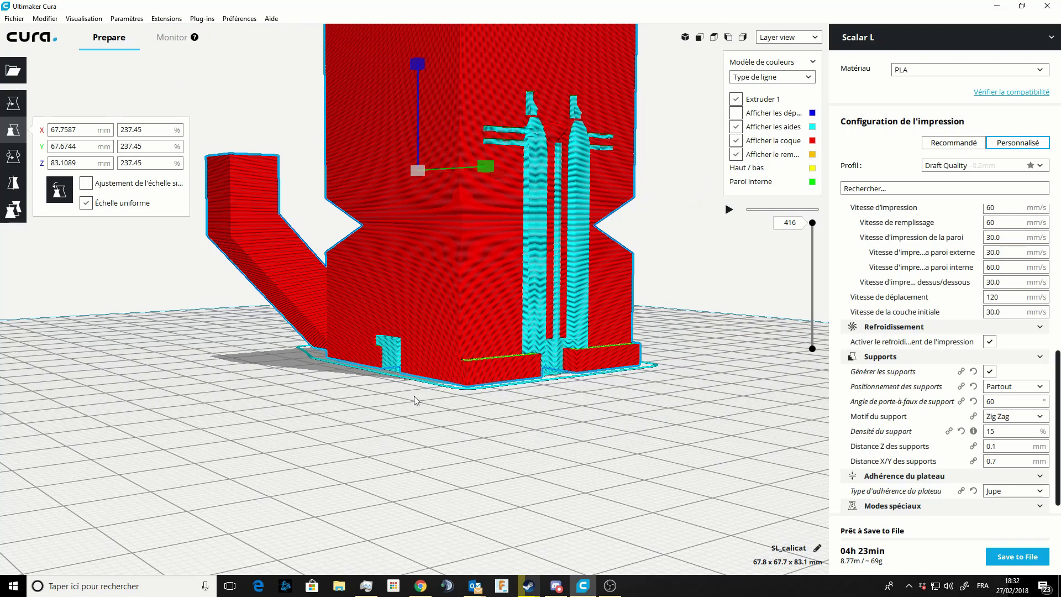
Step: Review the support Z distance value, leaving it as is, and view the supports from the cat's front
{"action": "left_click", "coordinate": [995, 445]}
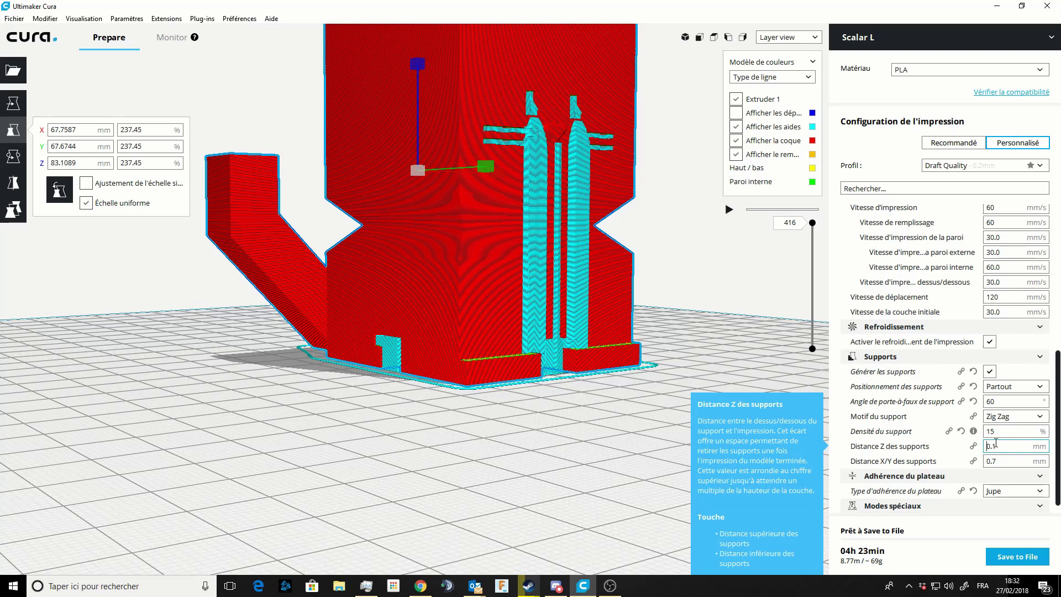
{"action": "double_click", "coordinate": [996, 446]}
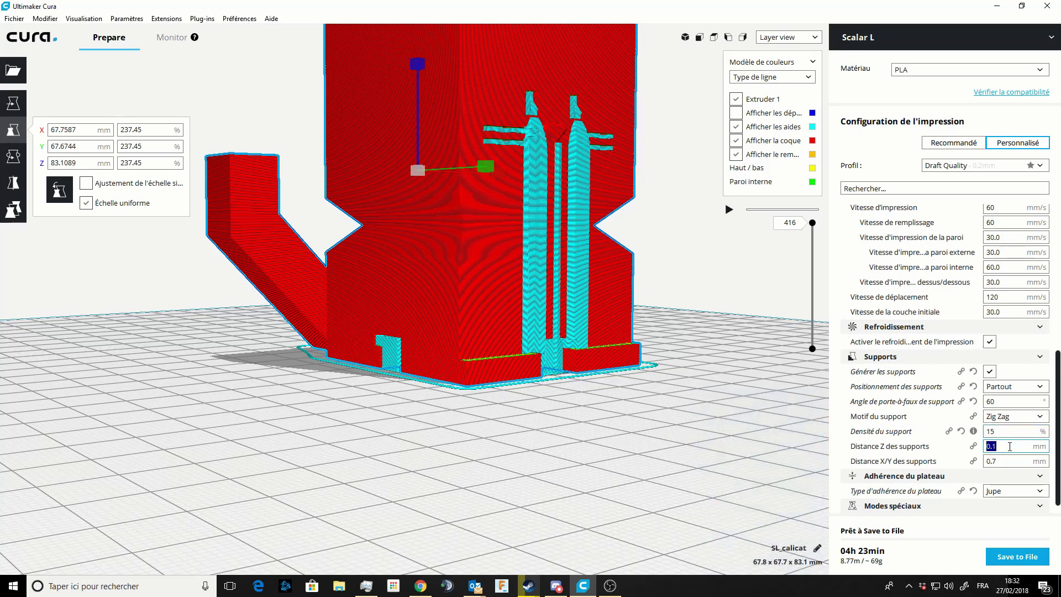
{"action": "left_click", "coordinate": [1010, 446]}
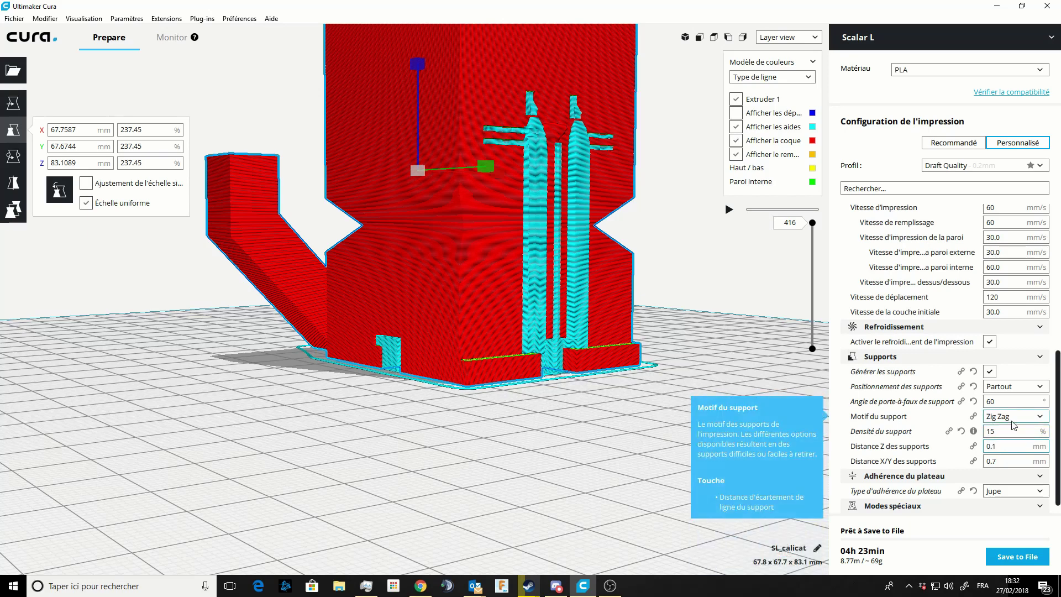
{"action": "right_click_drag", "start_coordinate": [605, 410], "coordinate": [485, 403]}
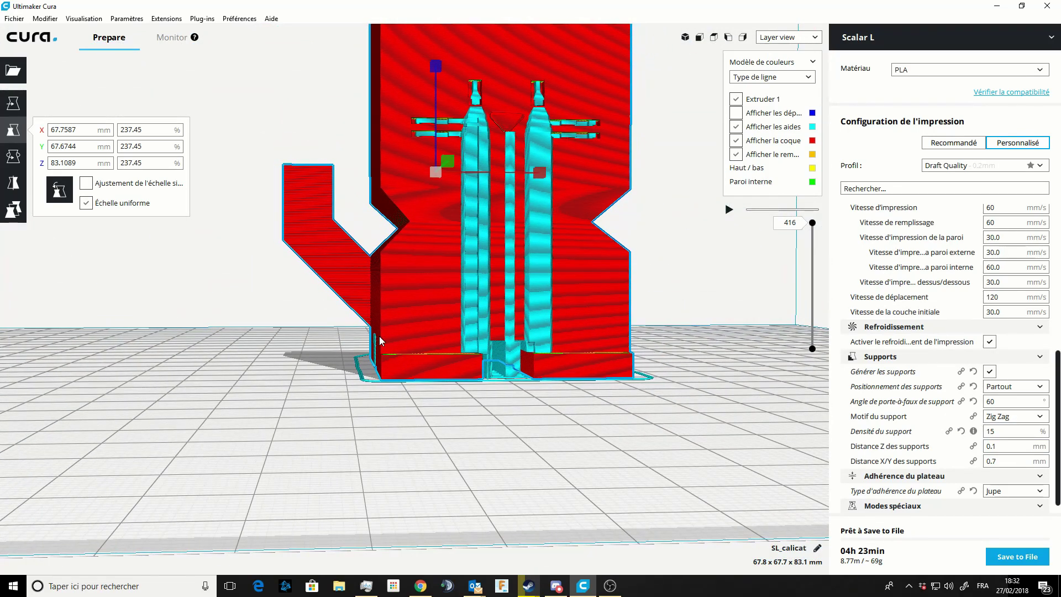
Step: Set the support X/Y distance to 2 mm and examine its effect on the cat's front supports in the resliced model
{"action": "right_click_drag", "start_coordinate": [380, 342], "coordinate": [533, 359]}
{"action": "right_click_drag", "start_coordinate": [577, 412], "coordinate": [898, 442]}
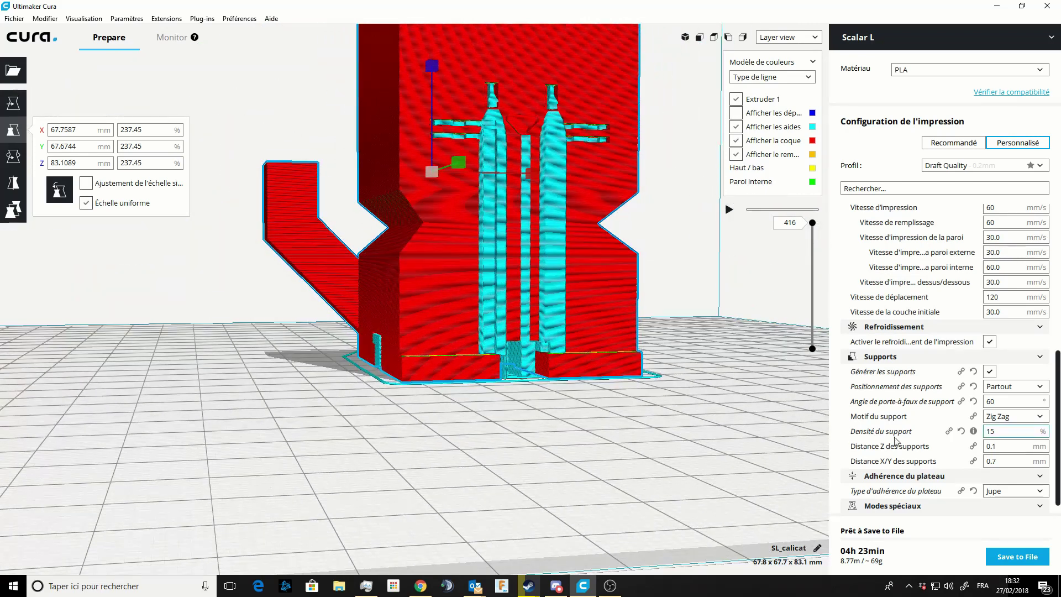
{"action": "double_click", "coordinate": [1009, 463]}
{"action": "type", "text": "2"}
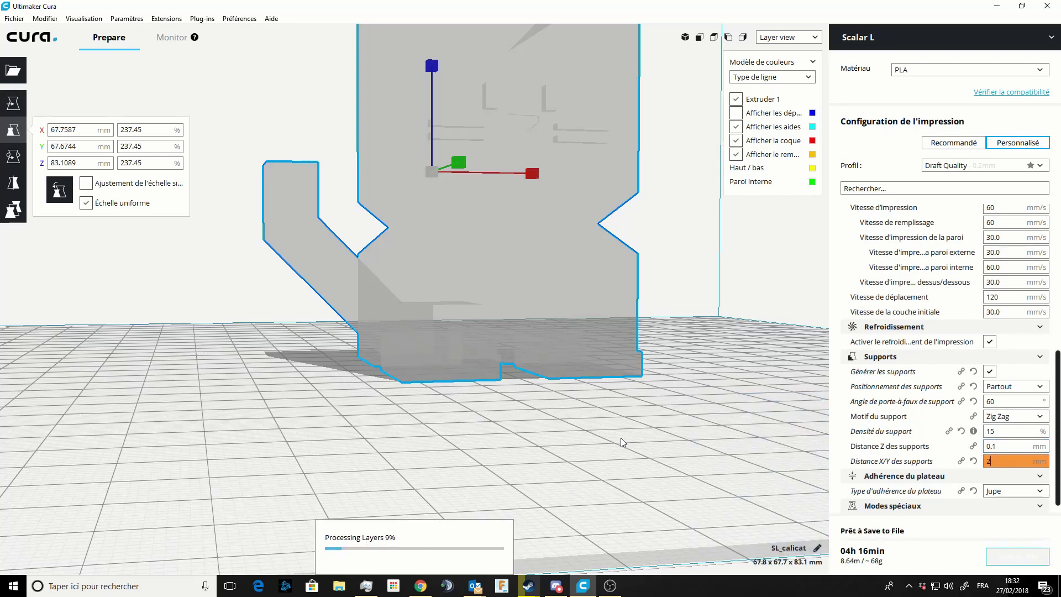
{"action": "right_click_drag", "start_coordinate": [568, 427], "coordinate": [555, 265]}
{"action": "right_click_drag", "start_coordinate": [540, 355], "coordinate": [635, 387]}
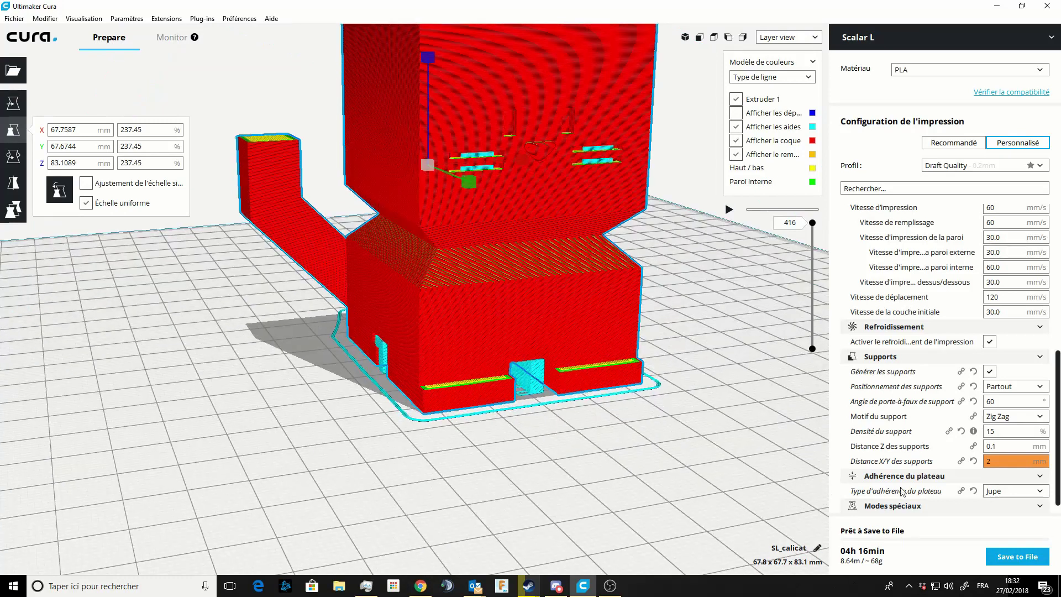
Step: Set the support X/Y distance to 0.7 mm and deselect the cat model
{"action": "key", "text": "BackSpace"}
{"action": "type", "text": "0."}
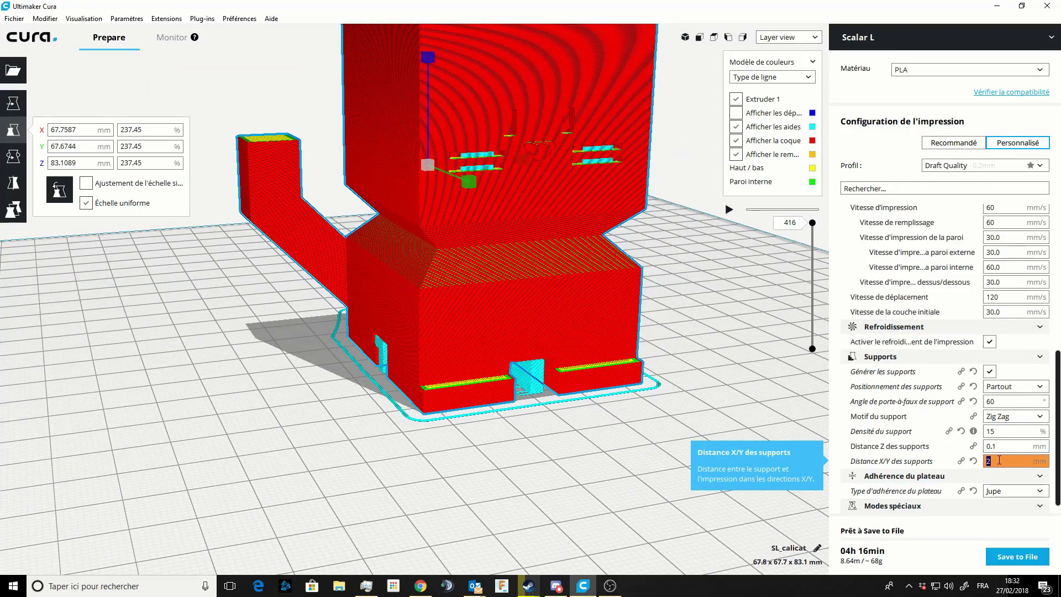
{"action": "type", "text": "7"}
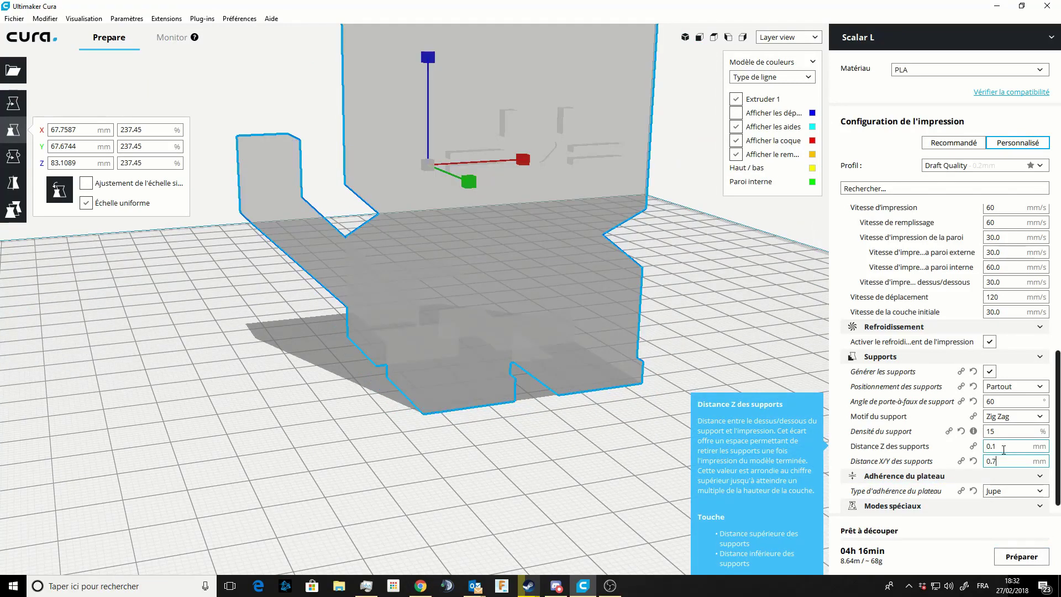
{"action": "scroll", "coordinate": [989, 448], "scroll_direction": "down", "scroll_amount": 1}
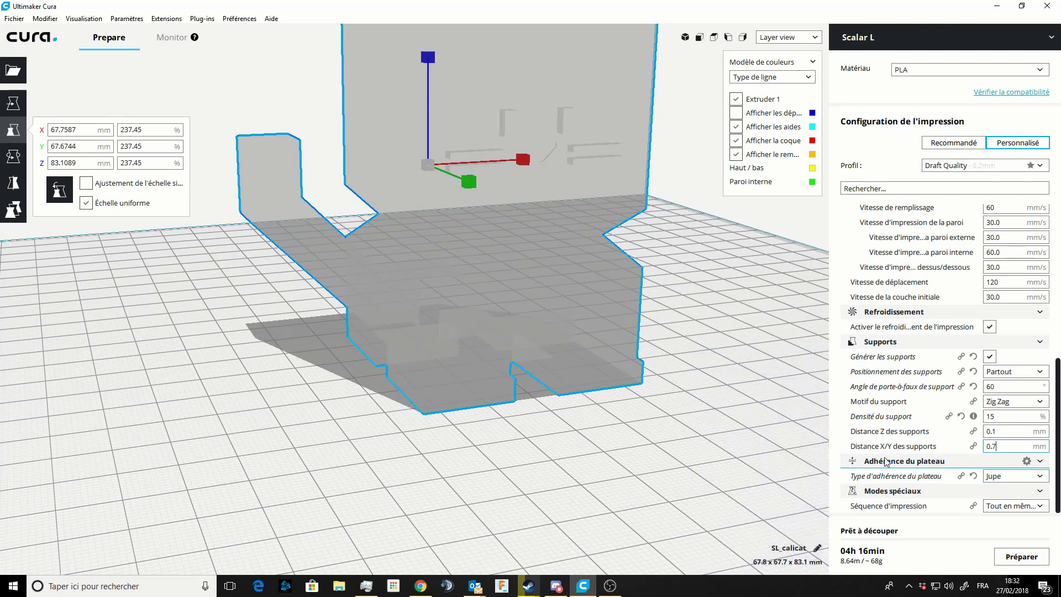
{"action": "left_click", "coordinate": [678, 429]}
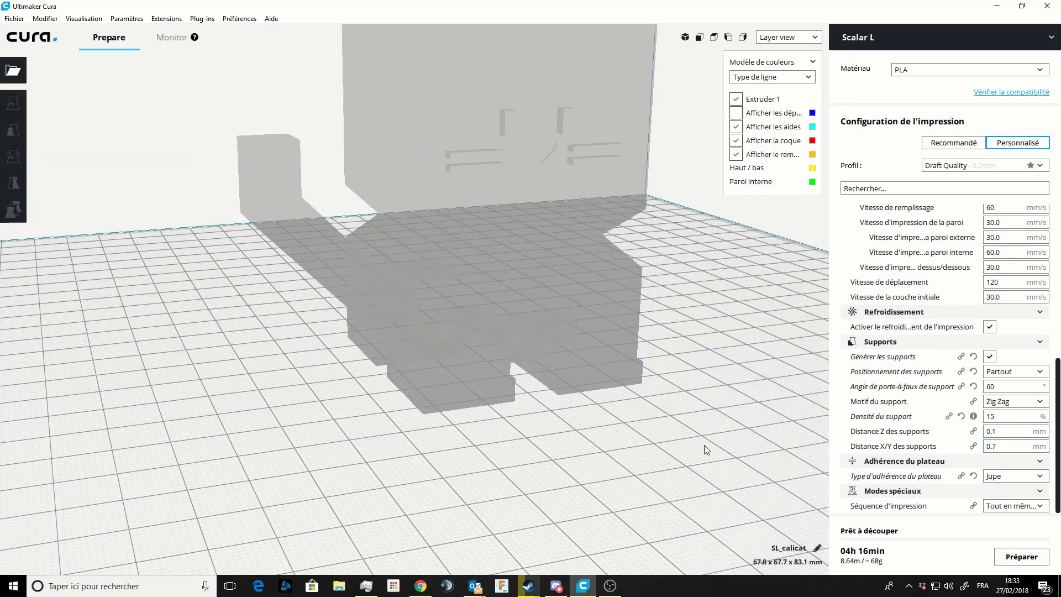
Step: Set the build plate adhesion type to Aucun
{"action": "scroll", "coordinate": [704, 445], "scroll_direction": "down", "scroll_amount": 5}
{"action": "left_click", "coordinate": [1017, 478]}
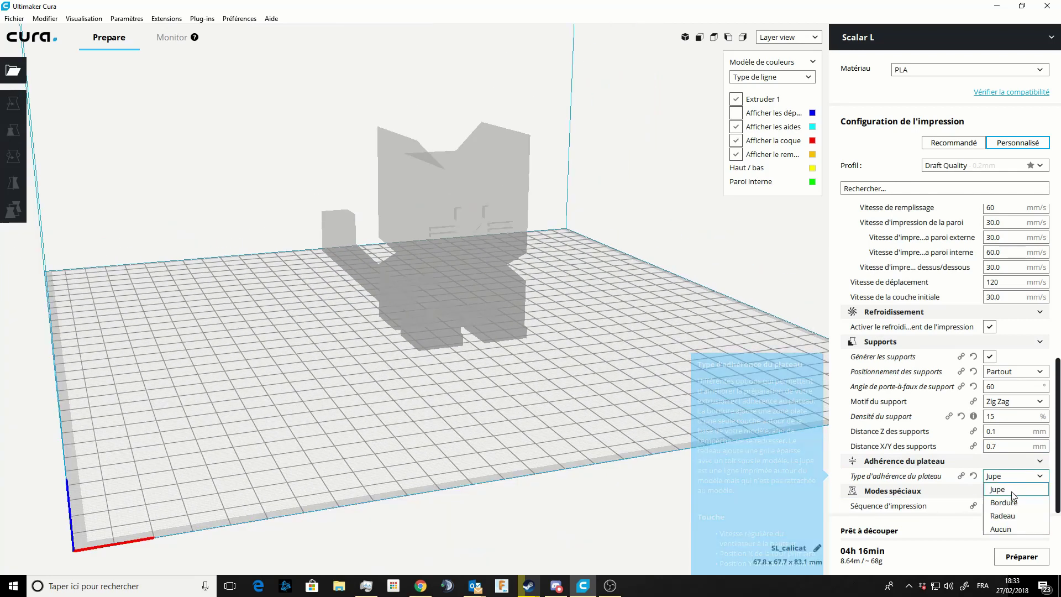
{"action": "left_click", "coordinate": [1001, 529]}
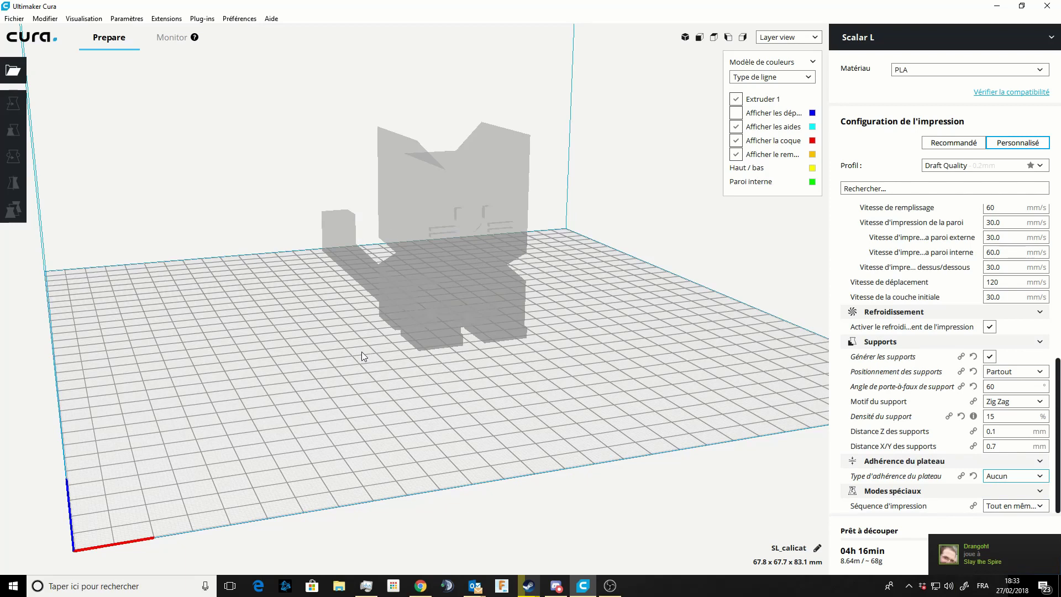
Step: Set the build plate adhesion type to Jupe and examine the skirt around the base of the resliced cat
{"action": "left_click", "coordinate": [1013, 476]}
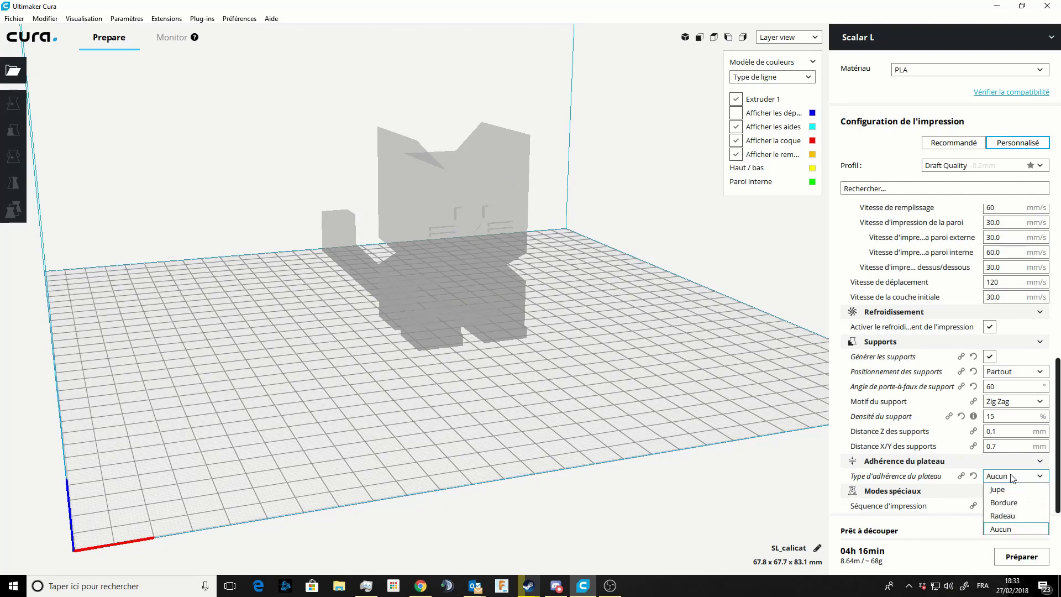
{"action": "left_click", "coordinate": [1009, 489]}
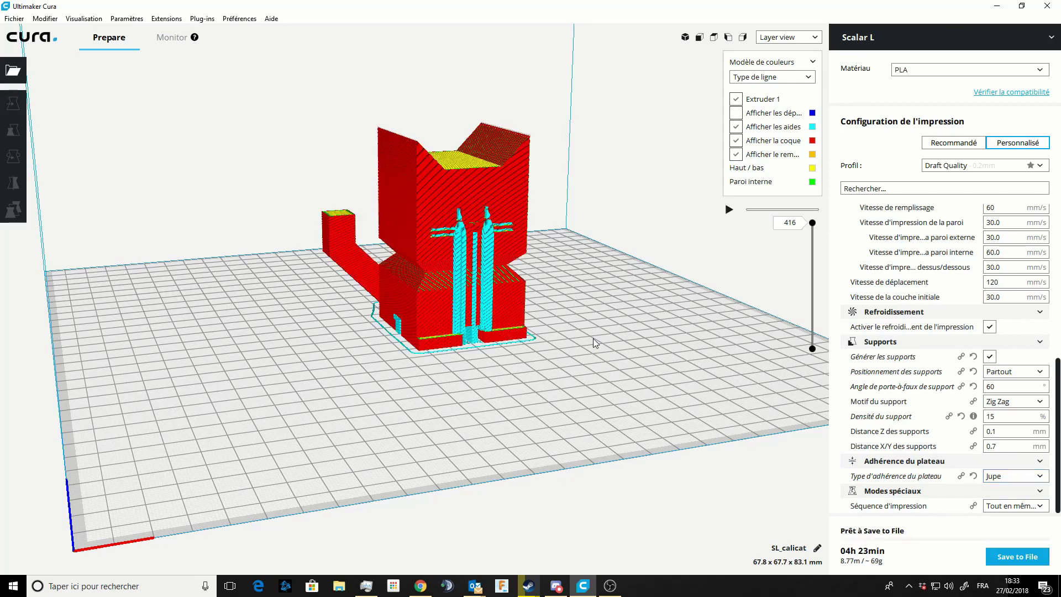
{"action": "right_click_drag", "start_coordinate": [588, 314], "coordinate": [509, 322]}
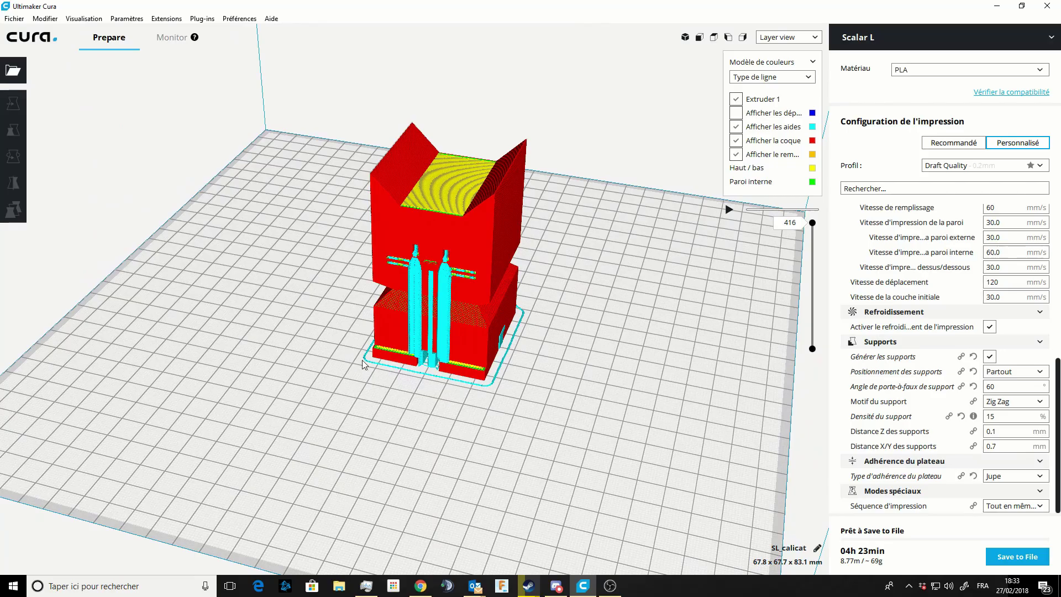
{"action": "right_click_drag", "start_coordinate": [362, 360], "coordinate": [431, 362]}
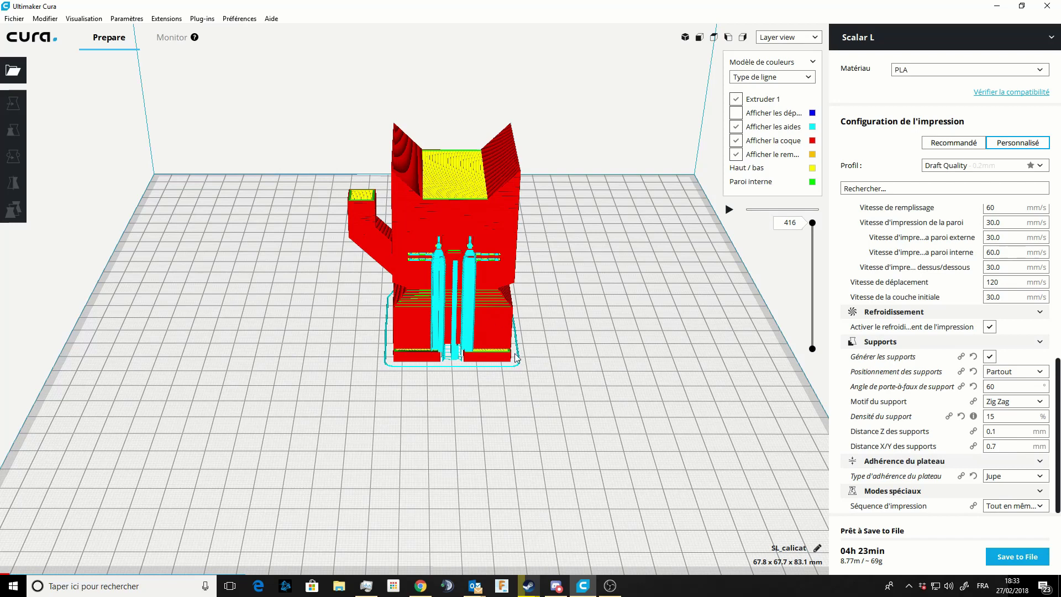
Step: Slice the cat with the adhesion type Bordure and a brim width of 8.0 mm, and examine the brim from several sides
{"action": "left_click", "coordinate": [994, 476]}
{"action": "left_click", "coordinate": [996, 501]}
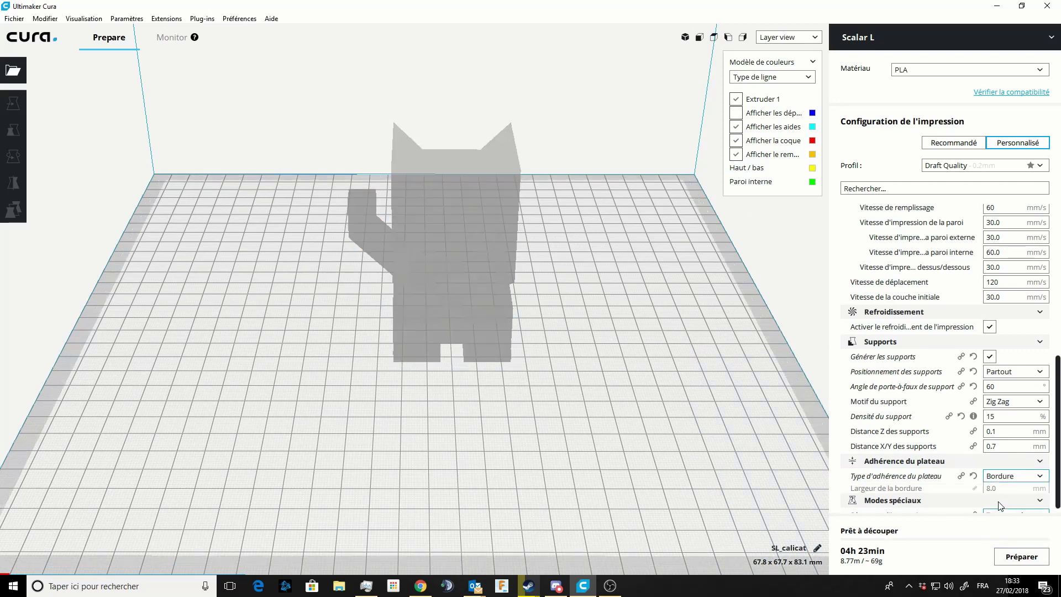
{"action": "left_click", "coordinate": [986, 491]}
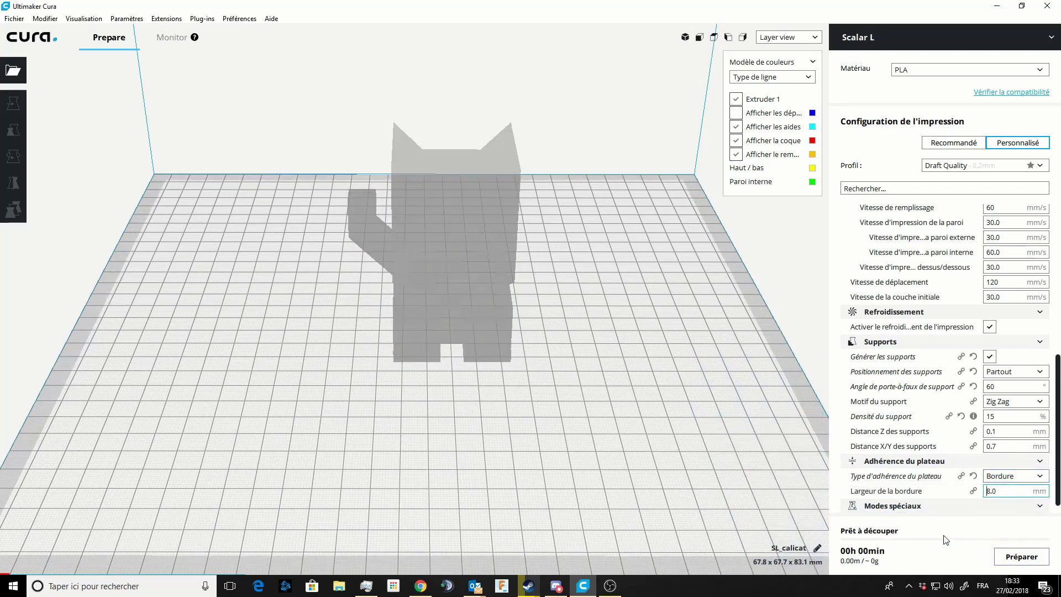
{"action": "left_click", "coordinate": [1021, 557]}
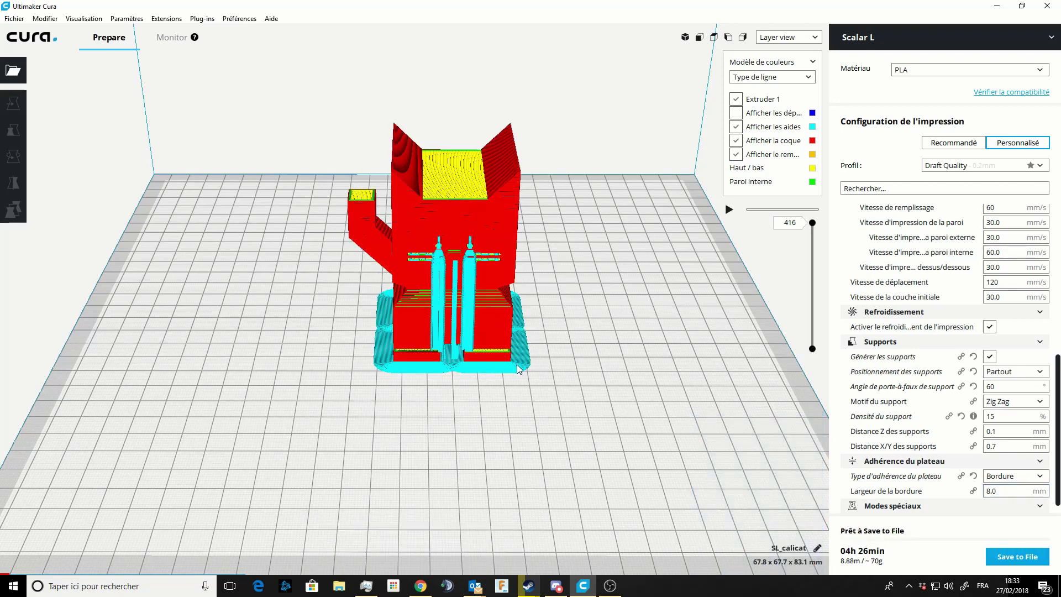
{"action": "right_click_drag", "start_coordinate": [522, 368], "coordinate": [454, 366]}
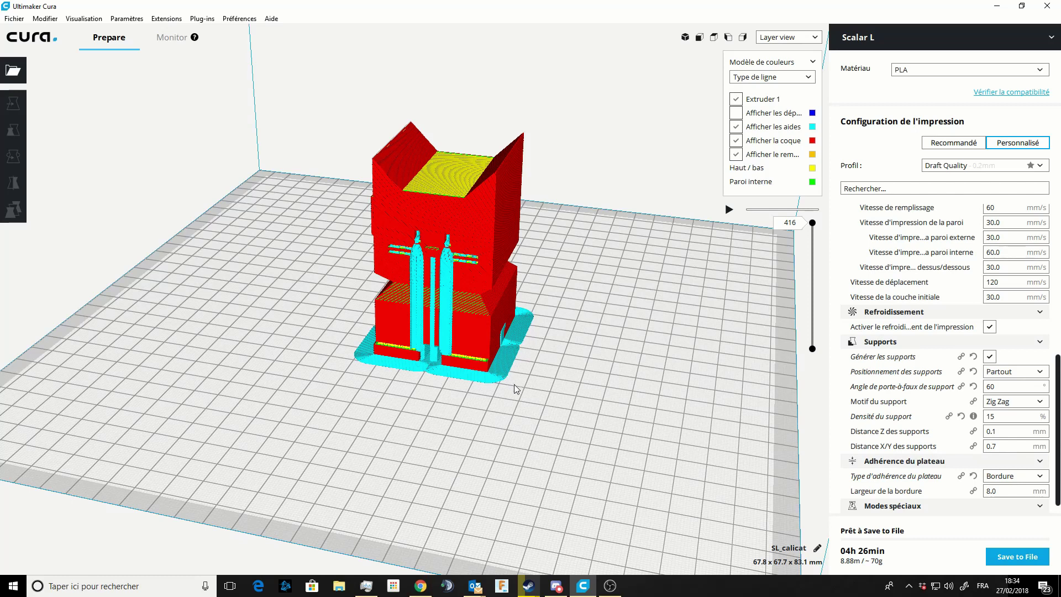
{"action": "right_click_drag", "start_coordinate": [501, 371], "coordinate": [583, 379]}
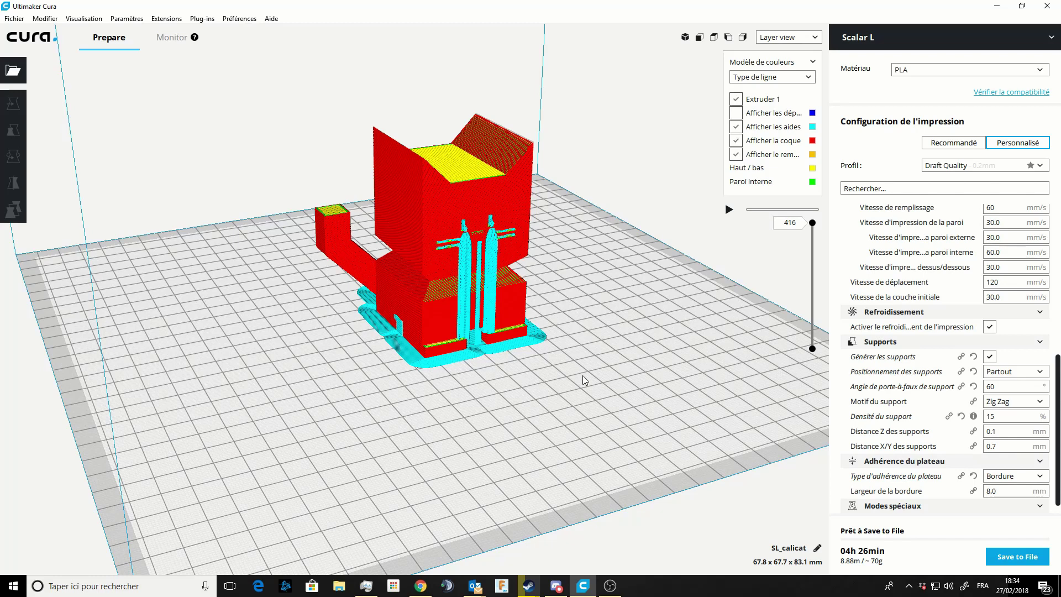
{"action": "right_click_drag", "start_coordinate": [582, 376], "coordinate": [456, 376]}
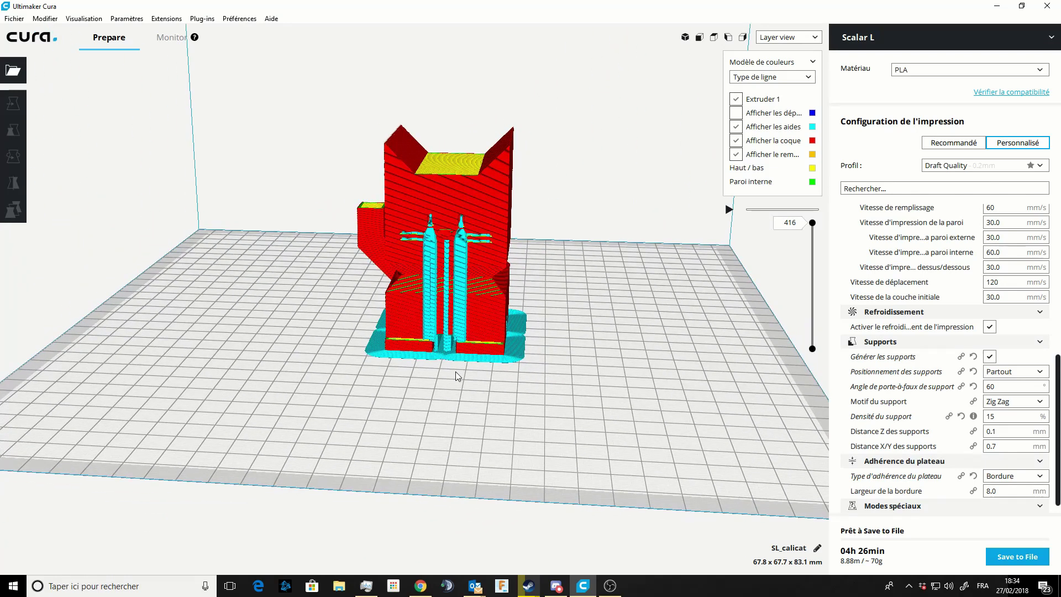
Step: Set the build plate adhesion type to Radeau and bring its air gap, Z overlap and top layer options into view
{"action": "left_click", "coordinate": [1026, 478]}
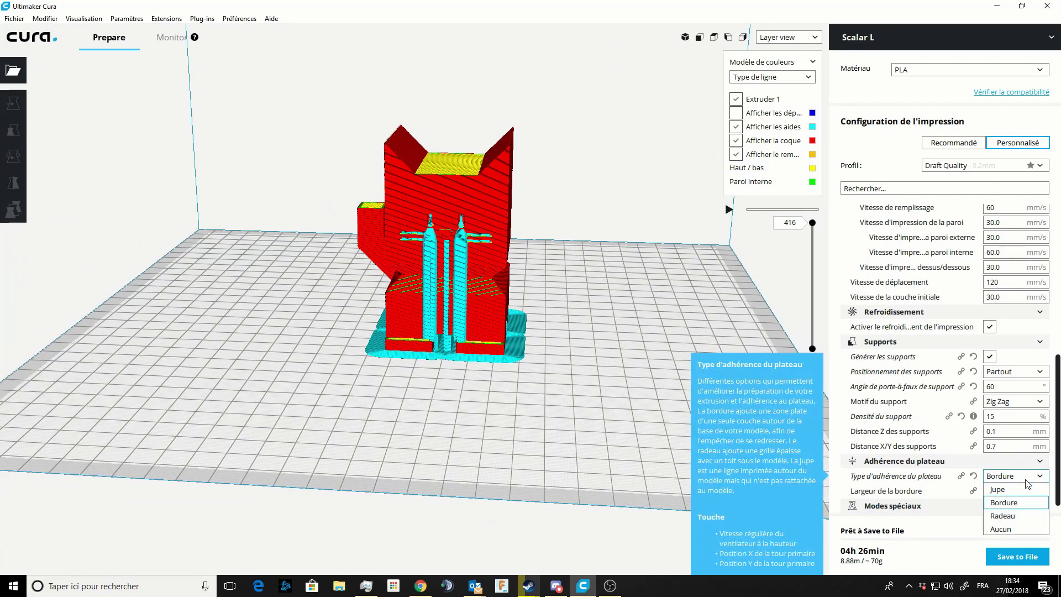
{"action": "left_click", "coordinate": [1014, 515]}
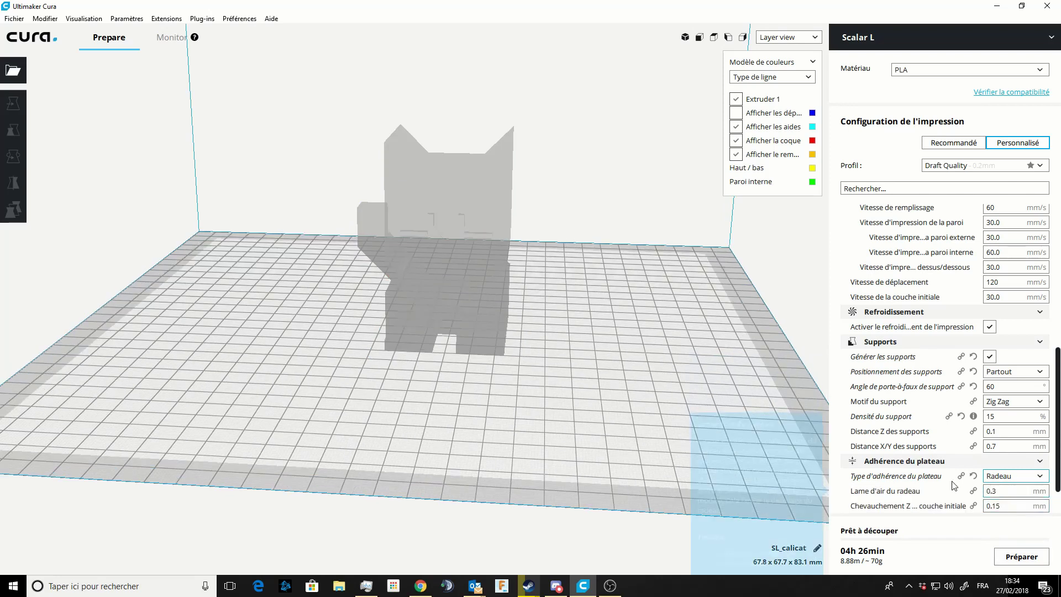
{"action": "scroll", "coordinate": [952, 485], "scroll_direction": "down", "scroll_amount": 1}
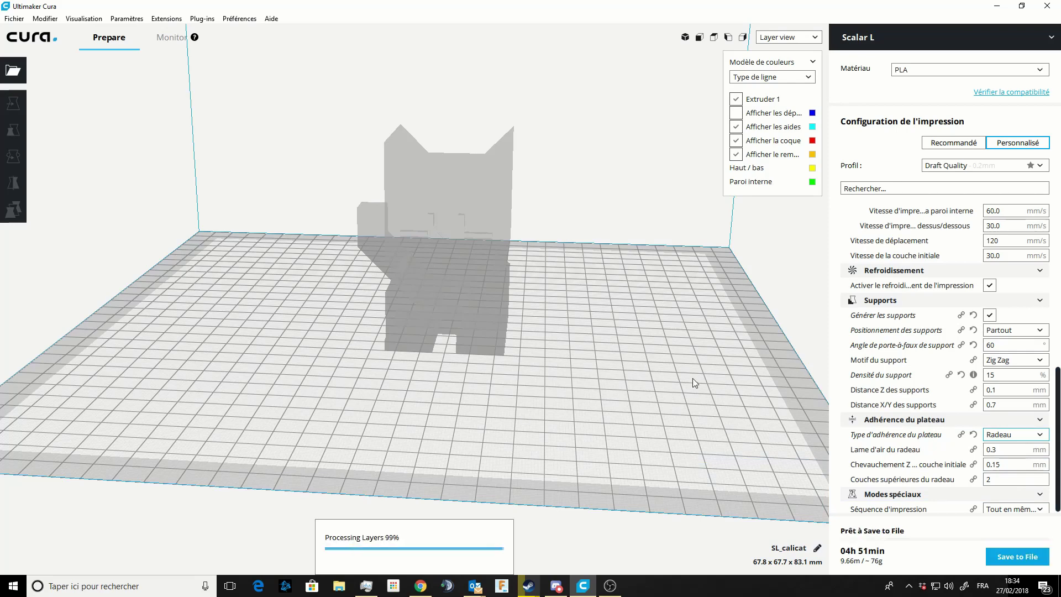
Step: Examine the raft under the resliced cat from below, close up at the front and from a distance, leaving the model deselected
{"action": "right_click_drag", "start_coordinate": [501, 370], "coordinate": [462, 416]}
{"action": "scroll", "coordinate": [523, 369], "scroll_direction": "up", "scroll_amount": 5}
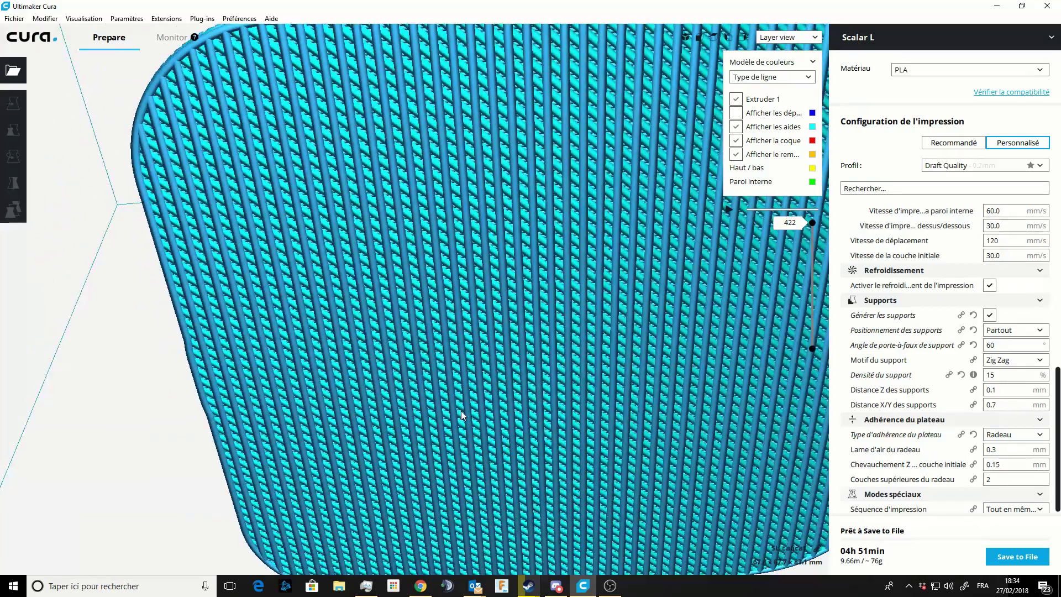
{"action": "right_click_drag", "start_coordinate": [362, 228], "coordinate": [273, 407]}
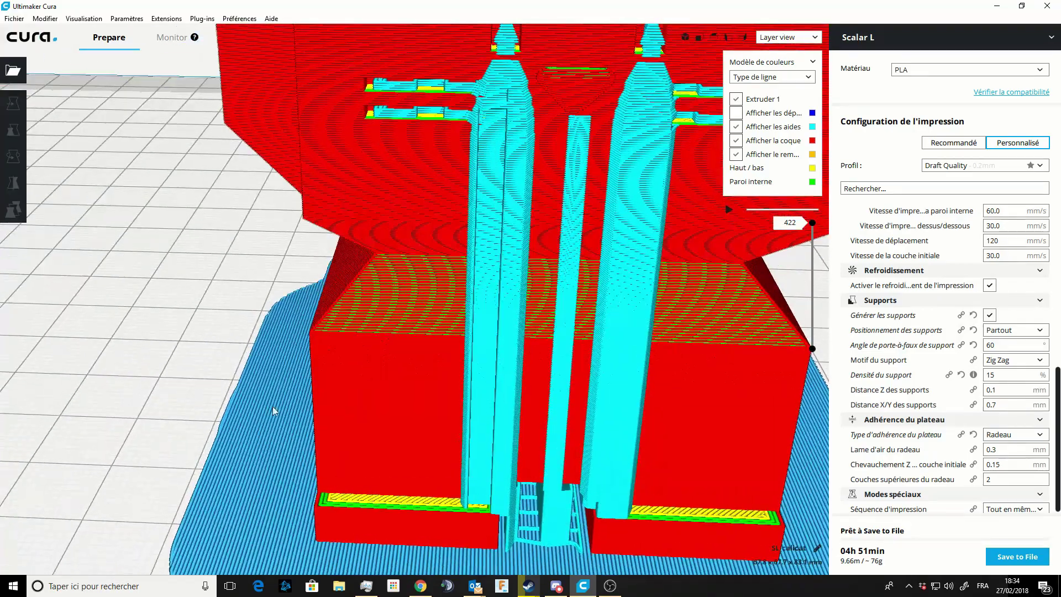
{"action": "right_click", "coordinate": [343, 499]}
{"action": "scroll", "coordinate": [343, 486], "scroll_direction": "down", "scroll_amount": 6}
{"action": "right_click", "coordinate": [240, 445]}
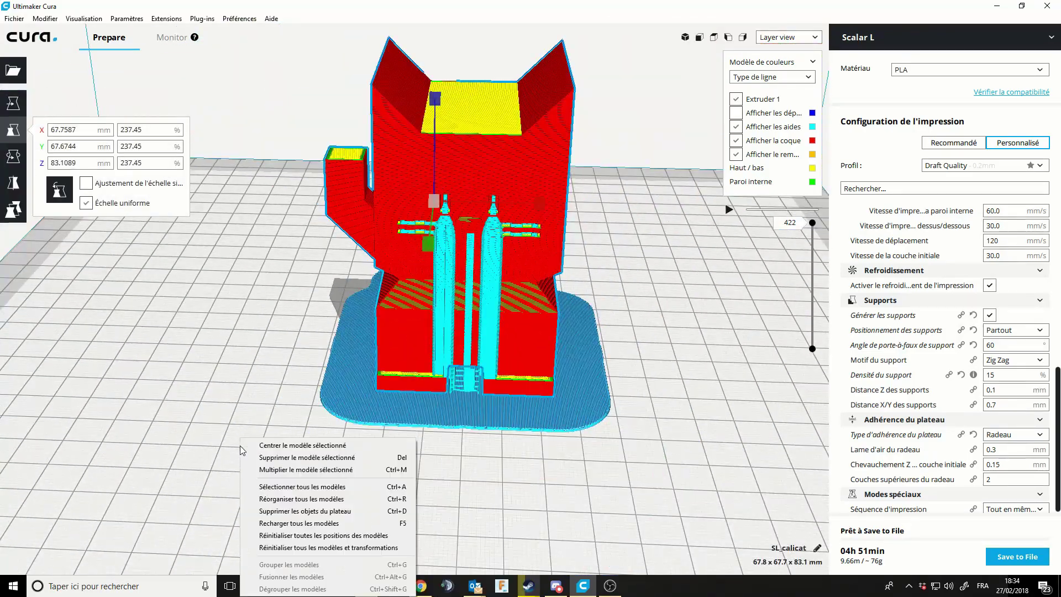
{"action": "left_click", "coordinate": [238, 382]}
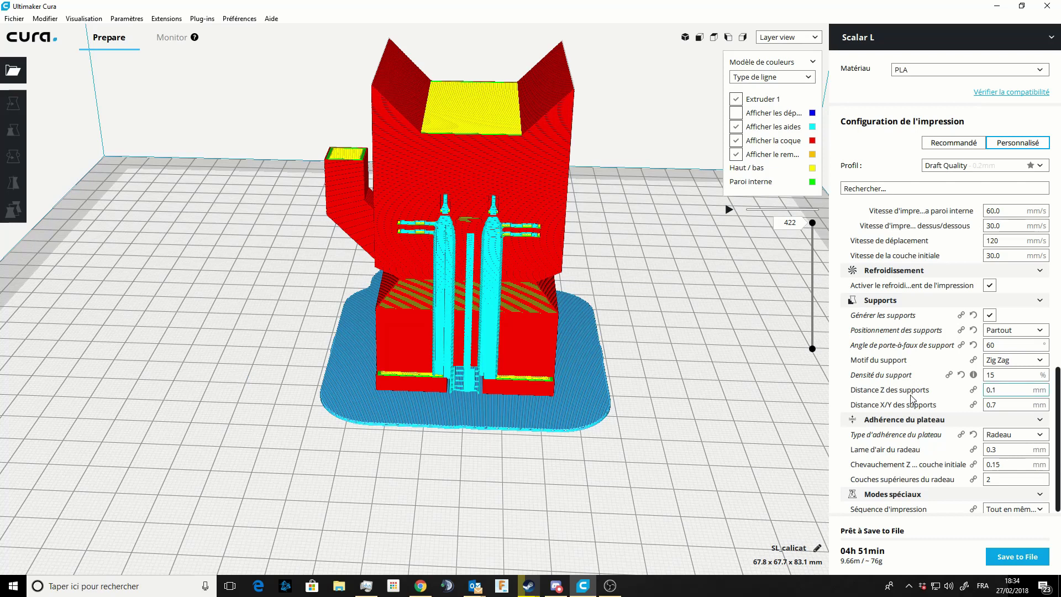
Step: Go back over the quality, shell, infill and material settings at the start of the custom print settings
{"action": "scroll", "coordinate": [912, 403], "scroll_direction": "up", "scroll_amount": 10}
{"action": "mouse_move", "coordinate": [913, 402]}
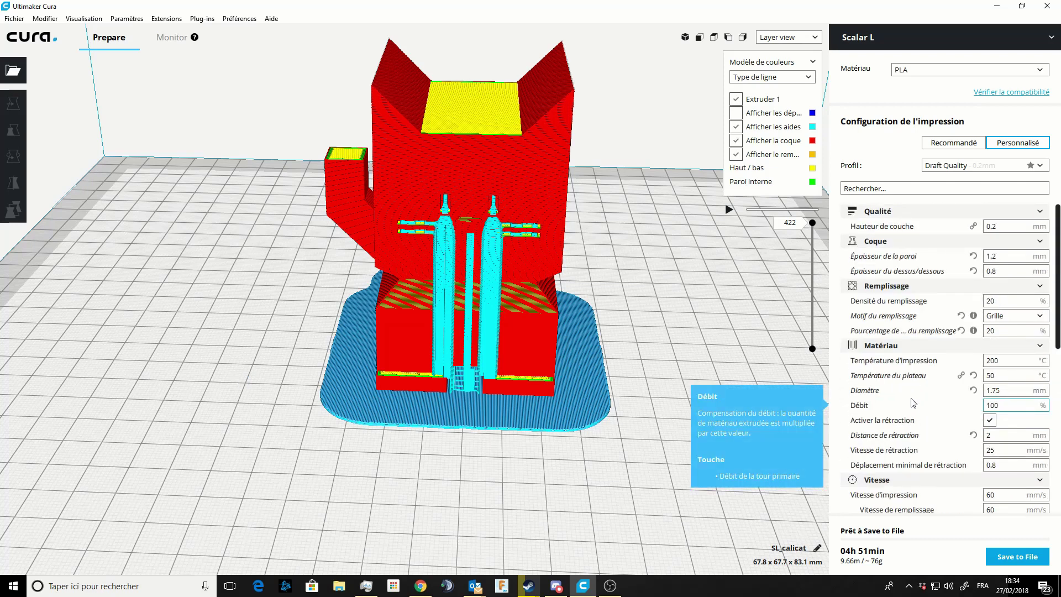